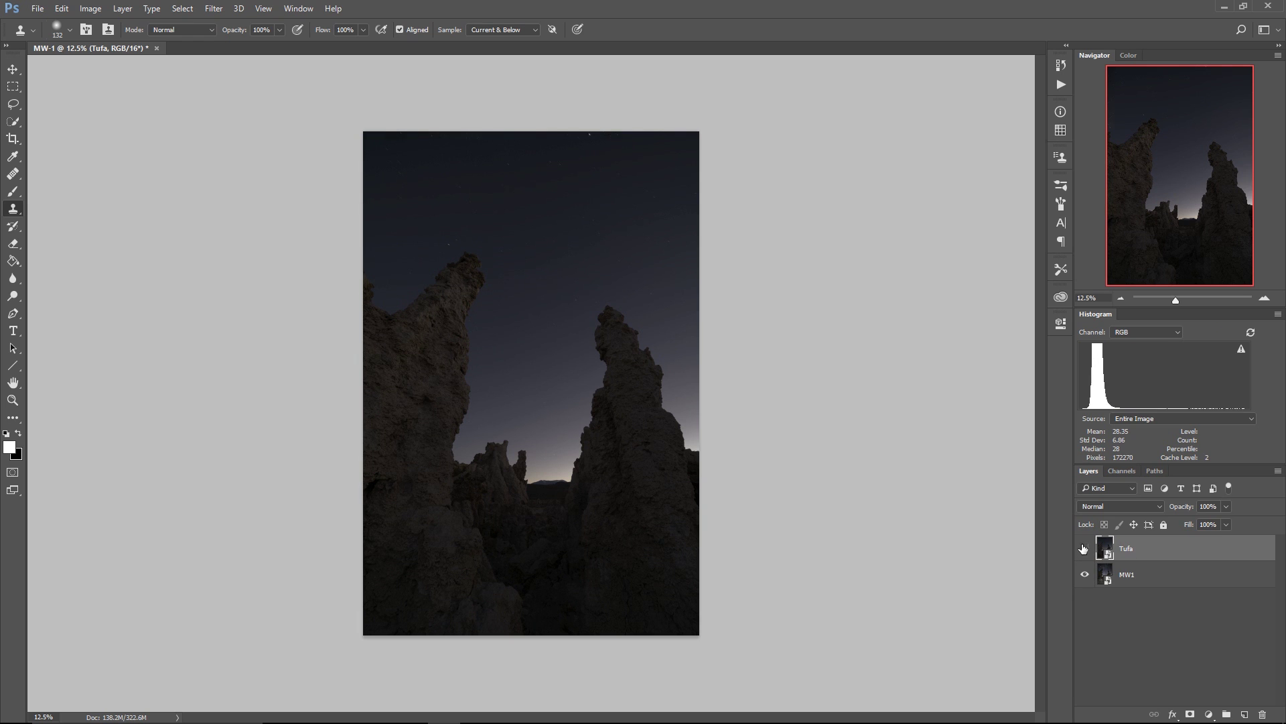
Compare the Tufa layer with the MW1 layer beneath it by toggling the Tufa layer's visibility
click(1085, 548)
click(1085, 548)
click(1084, 548)
click(1084, 548)
click(1084, 548)
click(1085, 548)
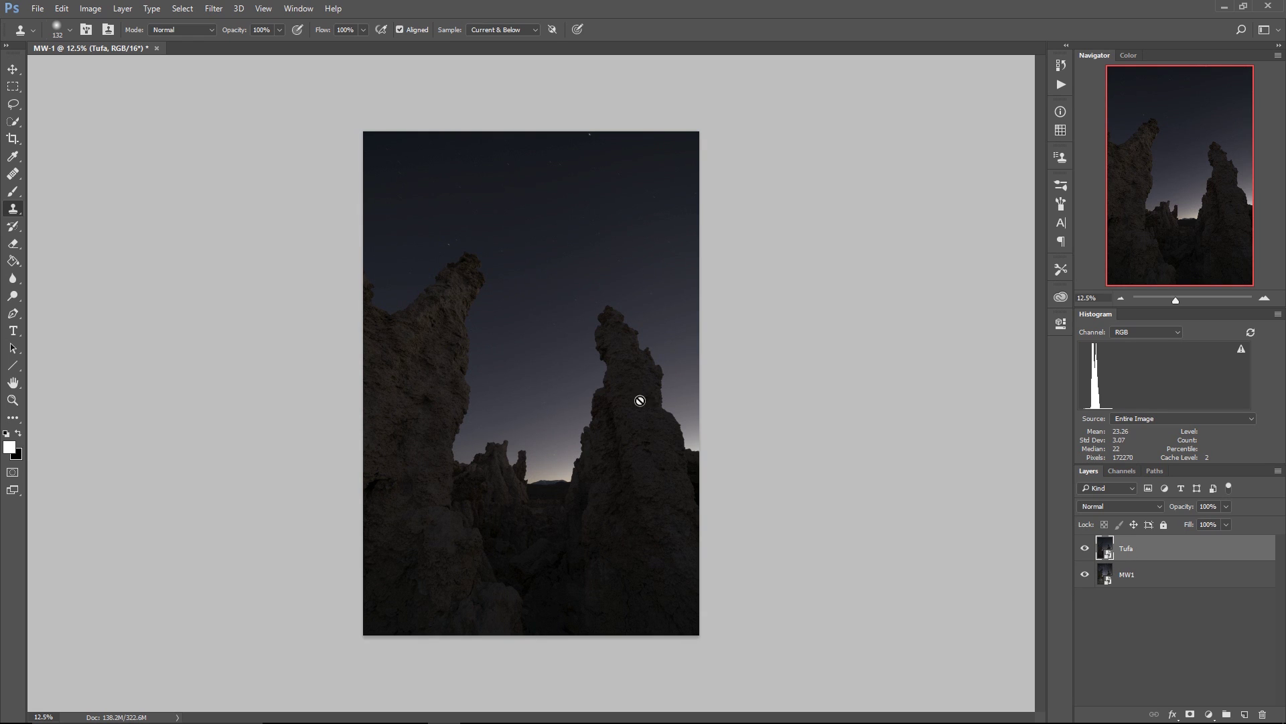
Select the sky on the Tufa layer with the Quick Selection tool and subtract the left rock tower from the selection
key(w)
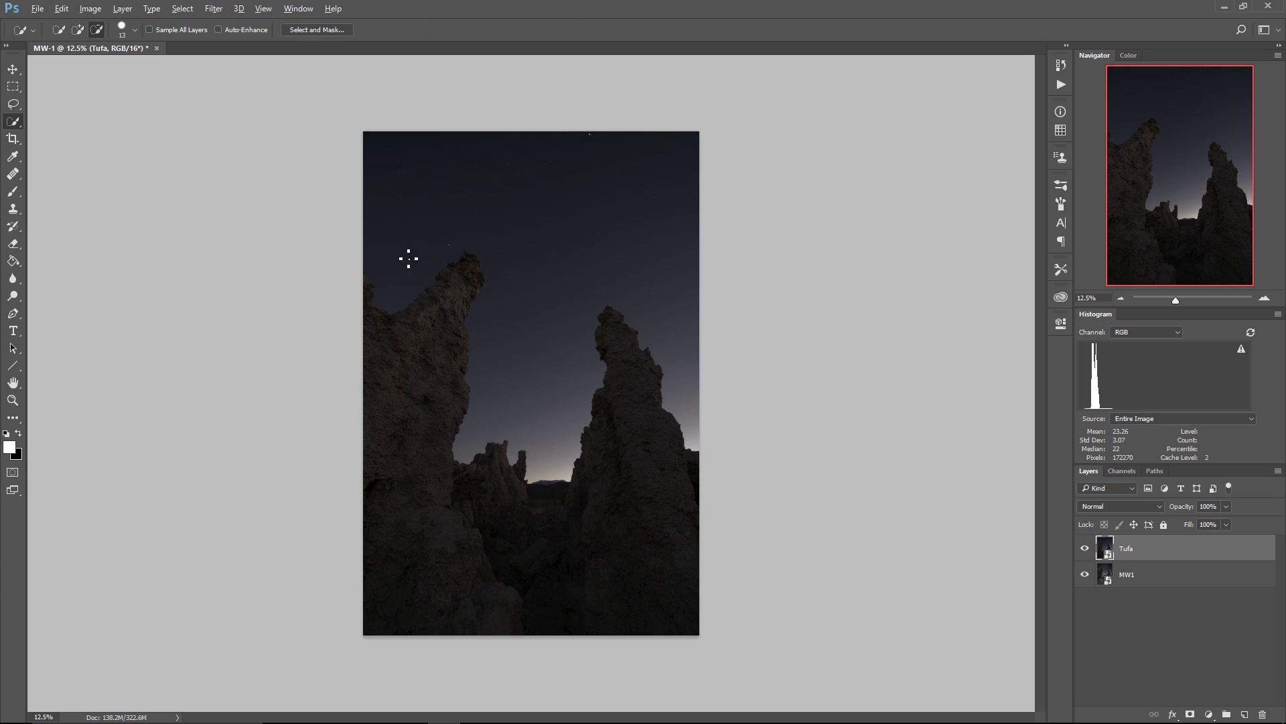
mouse_move(408, 253)
mouse_down()
mouse_move(425, 250)
mouse_move(388, 284)
mouse_move(469, 234)
mouse_move(524, 250)
mouse_move(543, 279)
mouse_up()
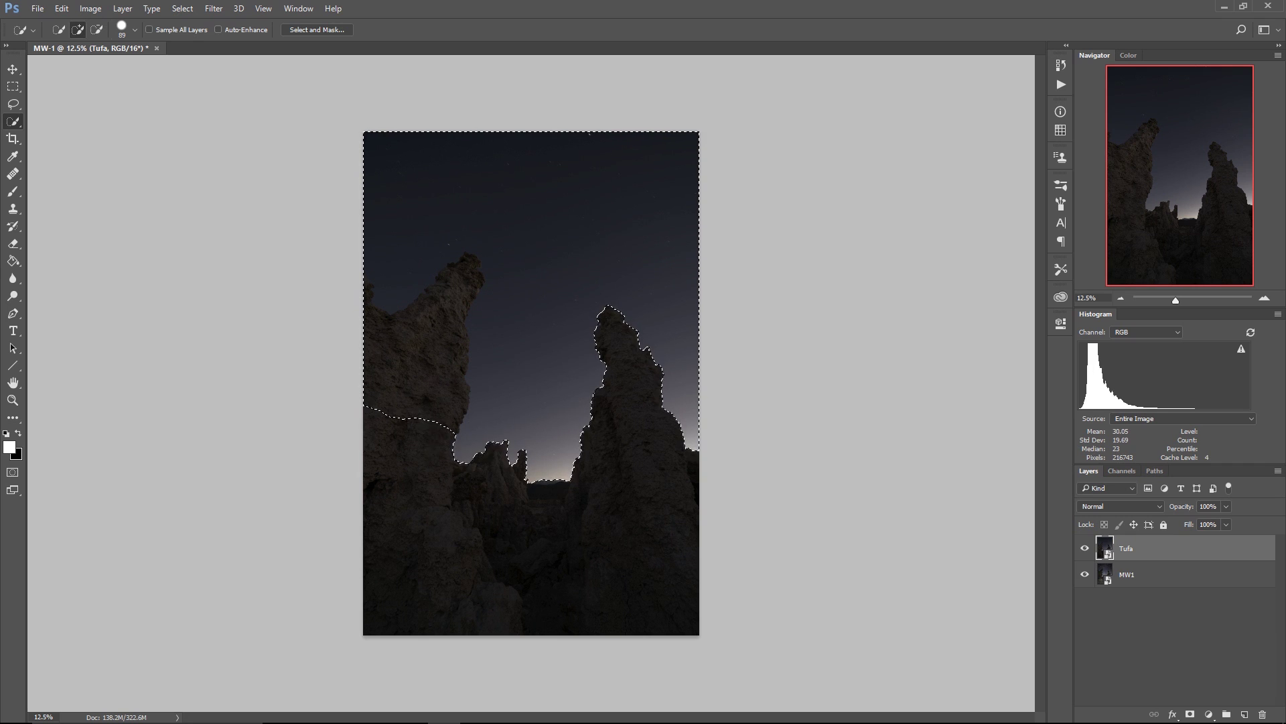
key(alt)
mouse_move(446, 440)
mouse_down()
mouse_move(451, 335)
mouse_move(478, 271)
mouse_up()
mouse_move(428, 424)
mouse_down()
mouse_move(370, 413)
mouse_move(399, 426)
mouse_move(371, 297)
mouse_up()
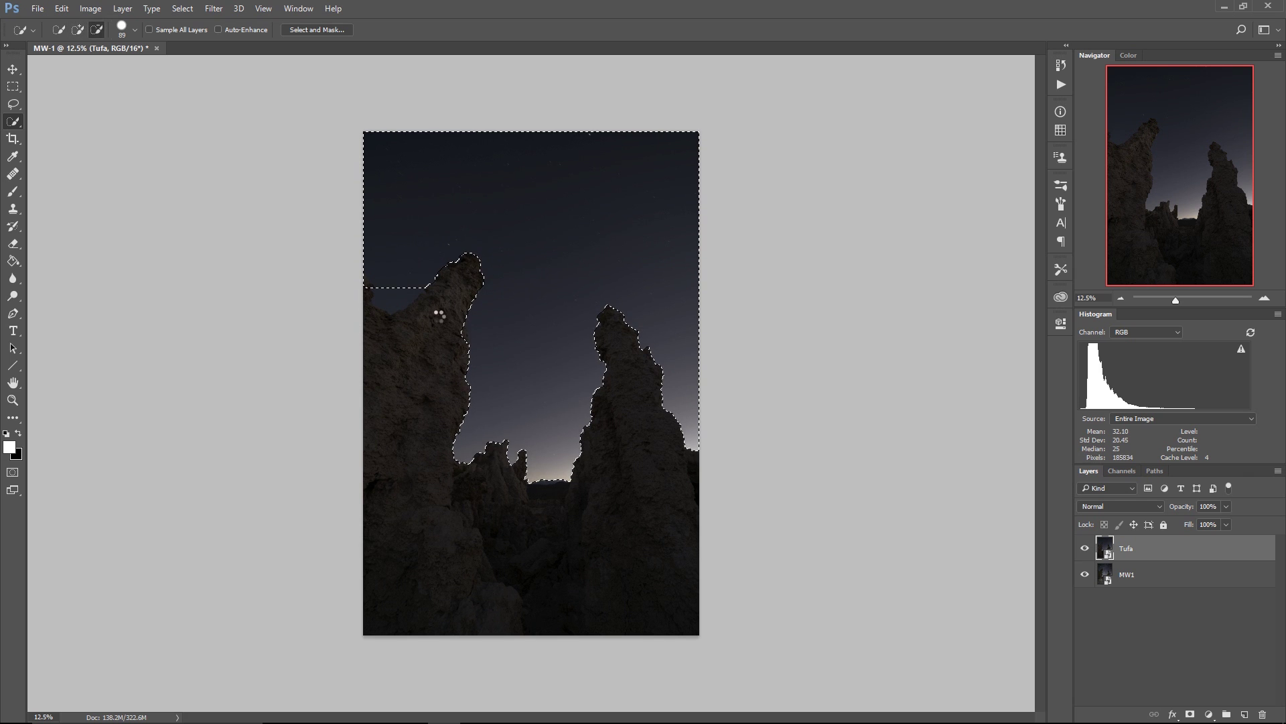
Refine the sky selection around the left rock tower with a smaller brush, including the sky notch and excluding the rock edges
click(1265, 299)
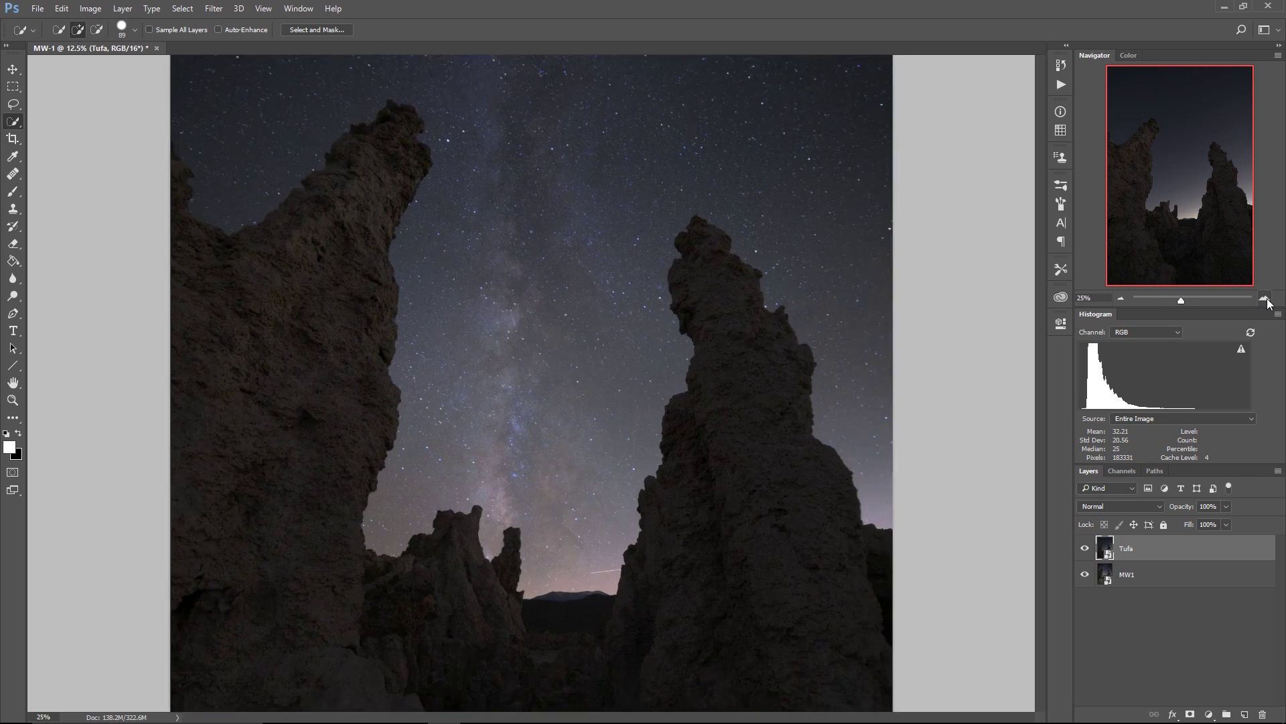
click(1265, 299)
drag(1148, 187, 1097, 144)
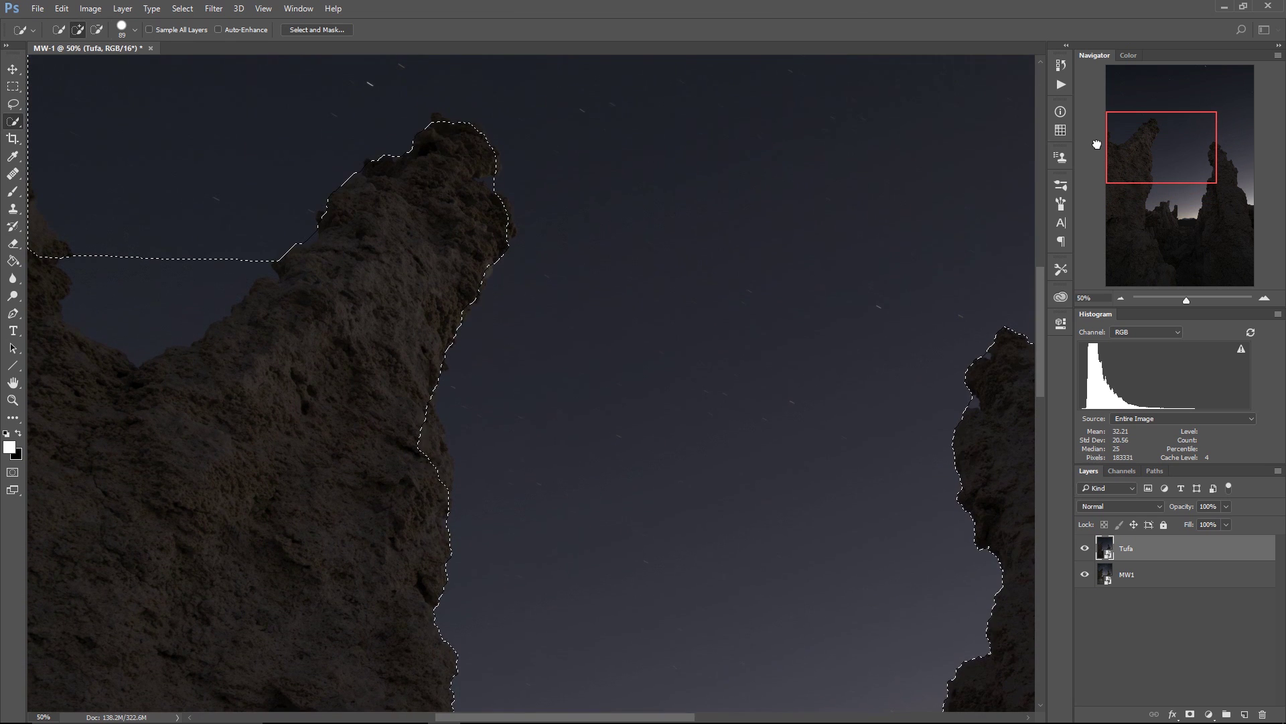
key(bracketleft)
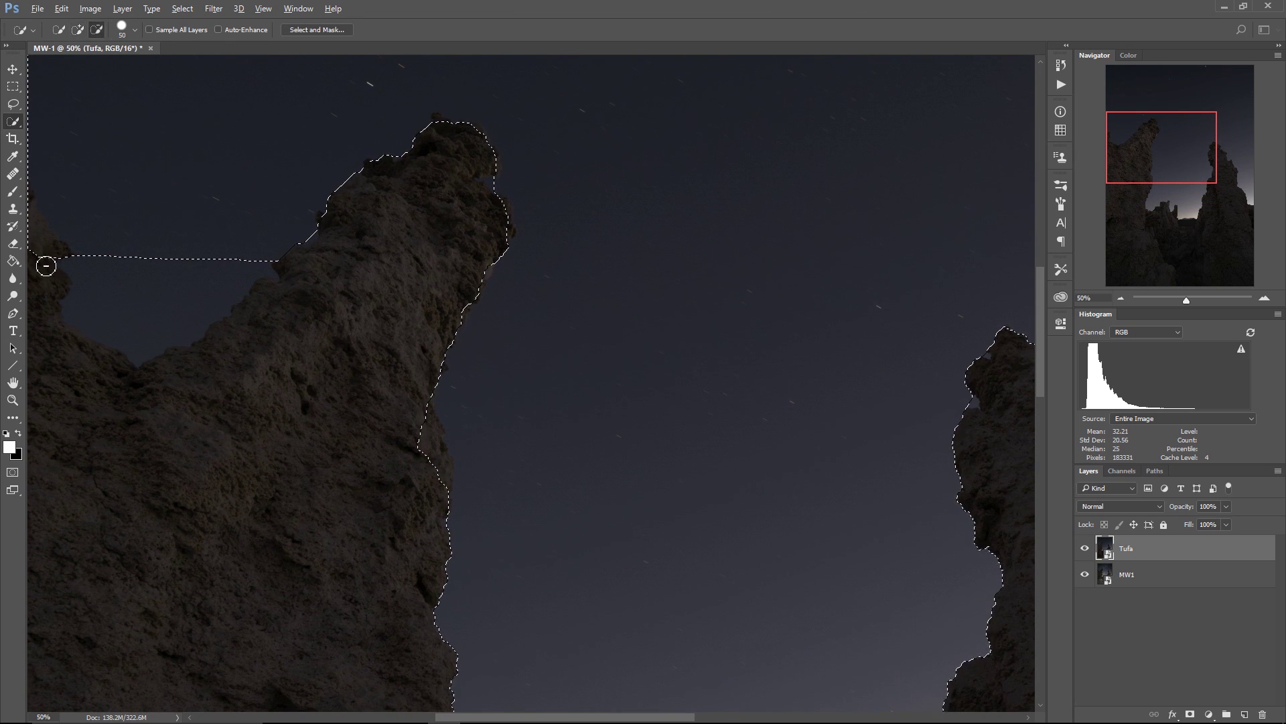
mouse_move(44, 265)
mouse_down()
mouse_move(33, 215)
mouse_move(103, 252)
mouse_move(112, 296)
mouse_move(100, 310)
mouse_up()
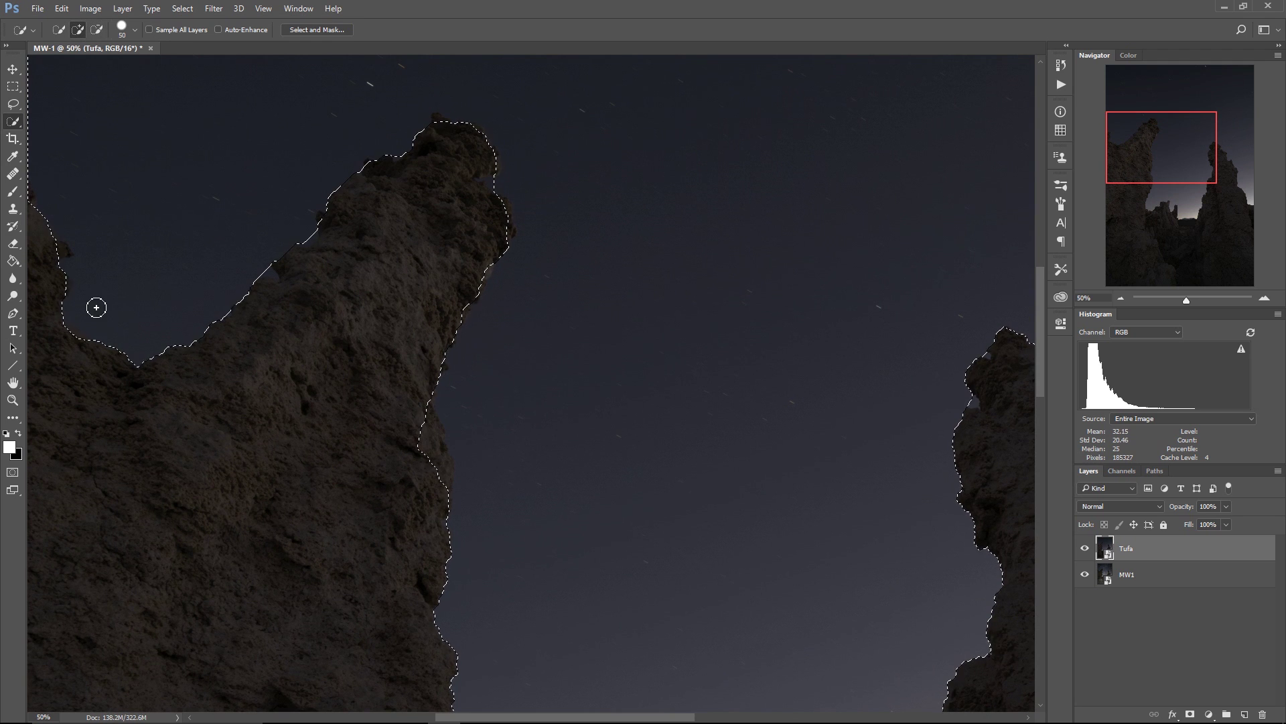
key(alt)
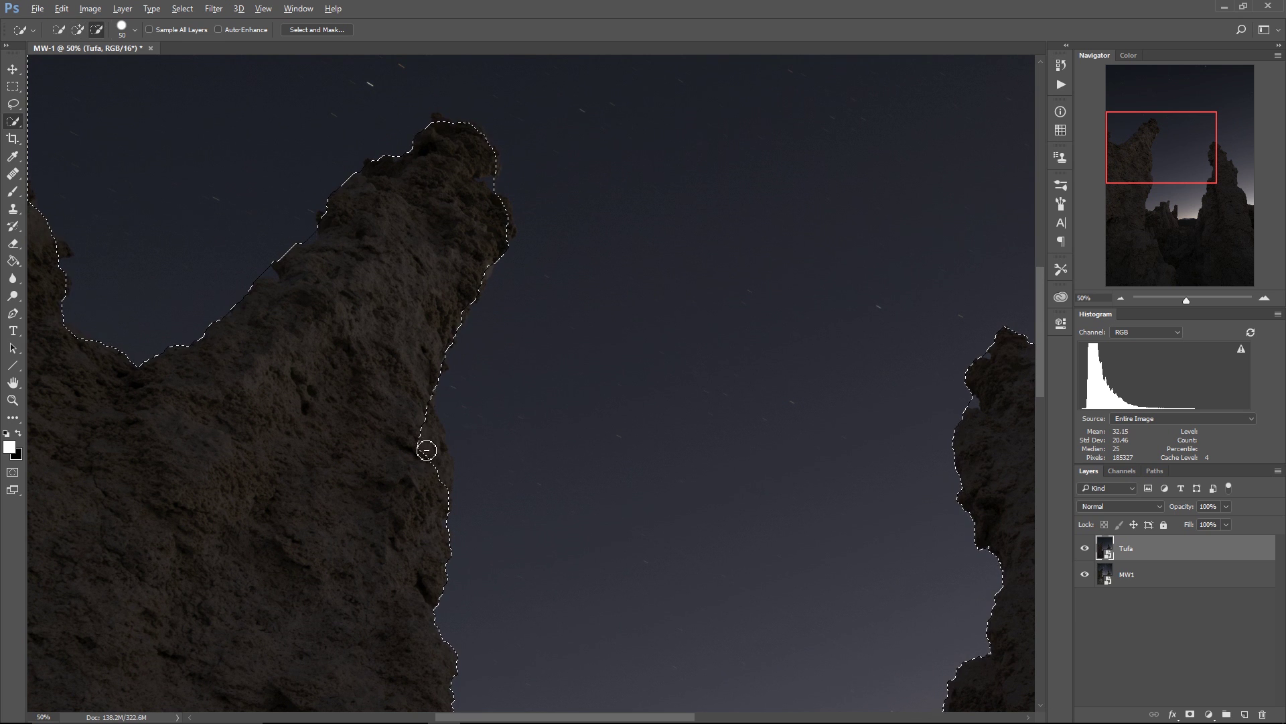
drag(435, 482, 426, 439)
click(458, 420)
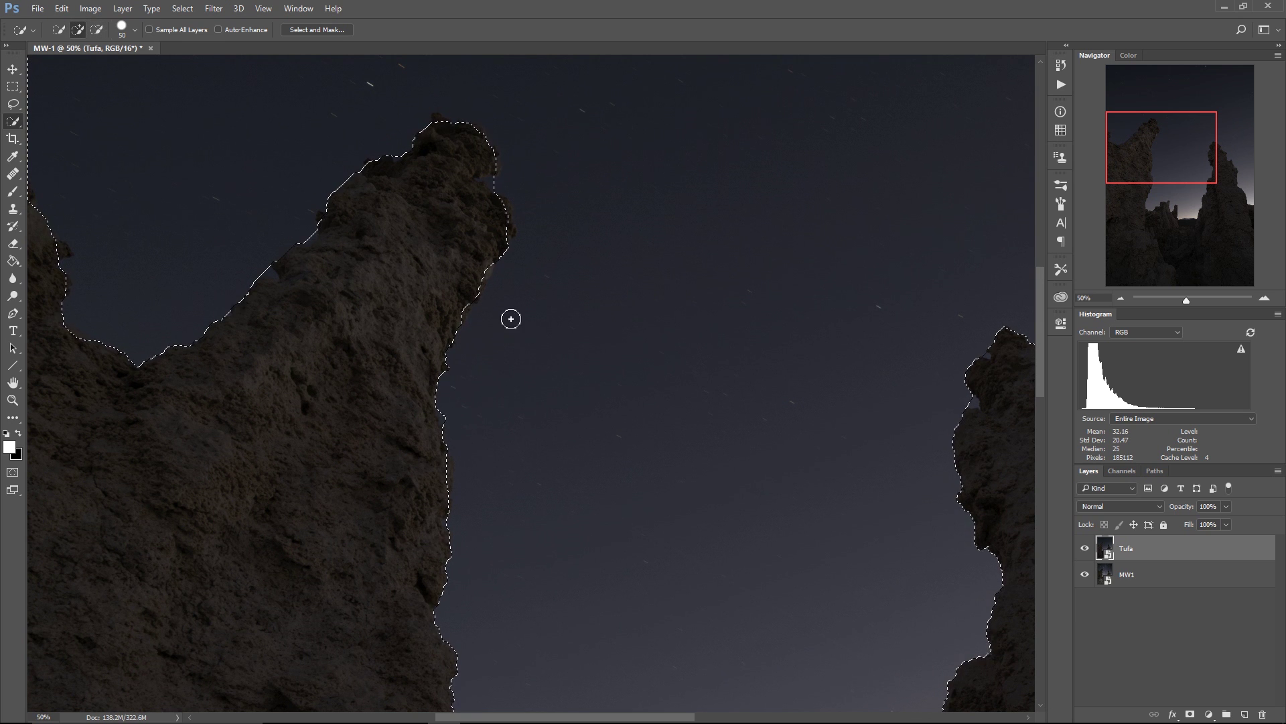
Check the selection along both towers, add it as a layer mask on the Tufa layer, and invert the mask
drag(1155, 164, 1199, 177)
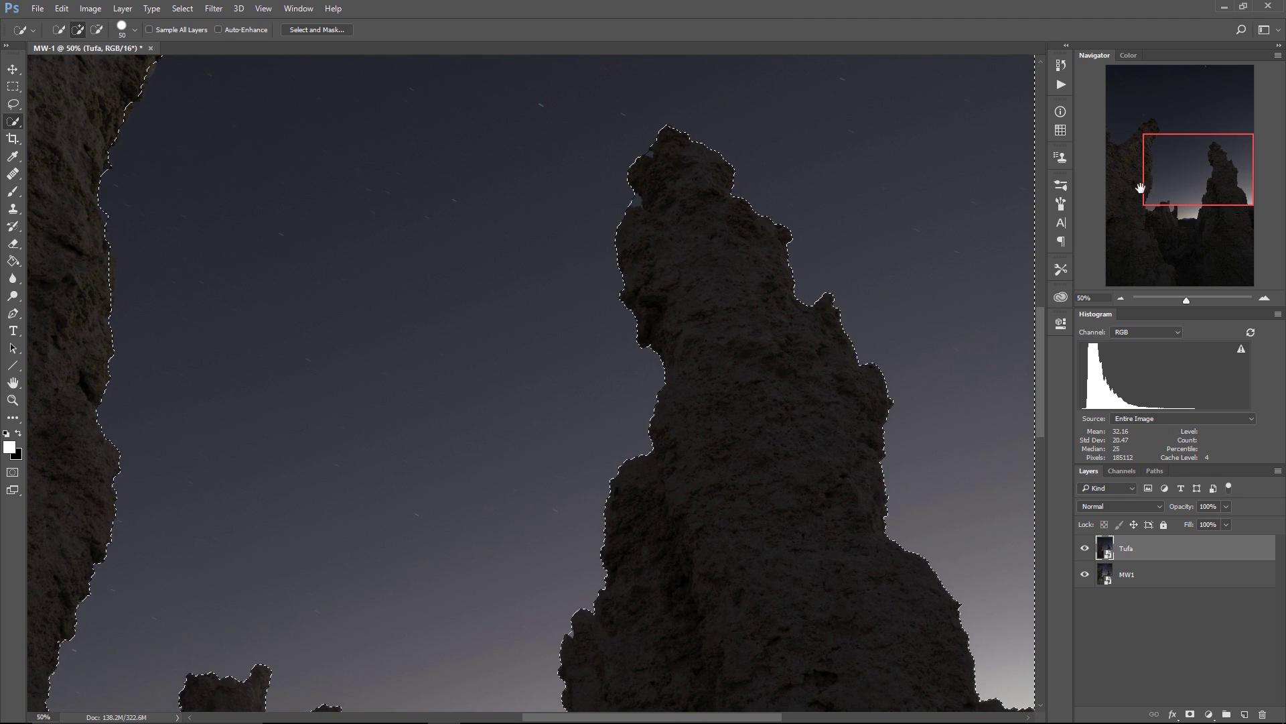
drag(1169, 191, 1126, 158)
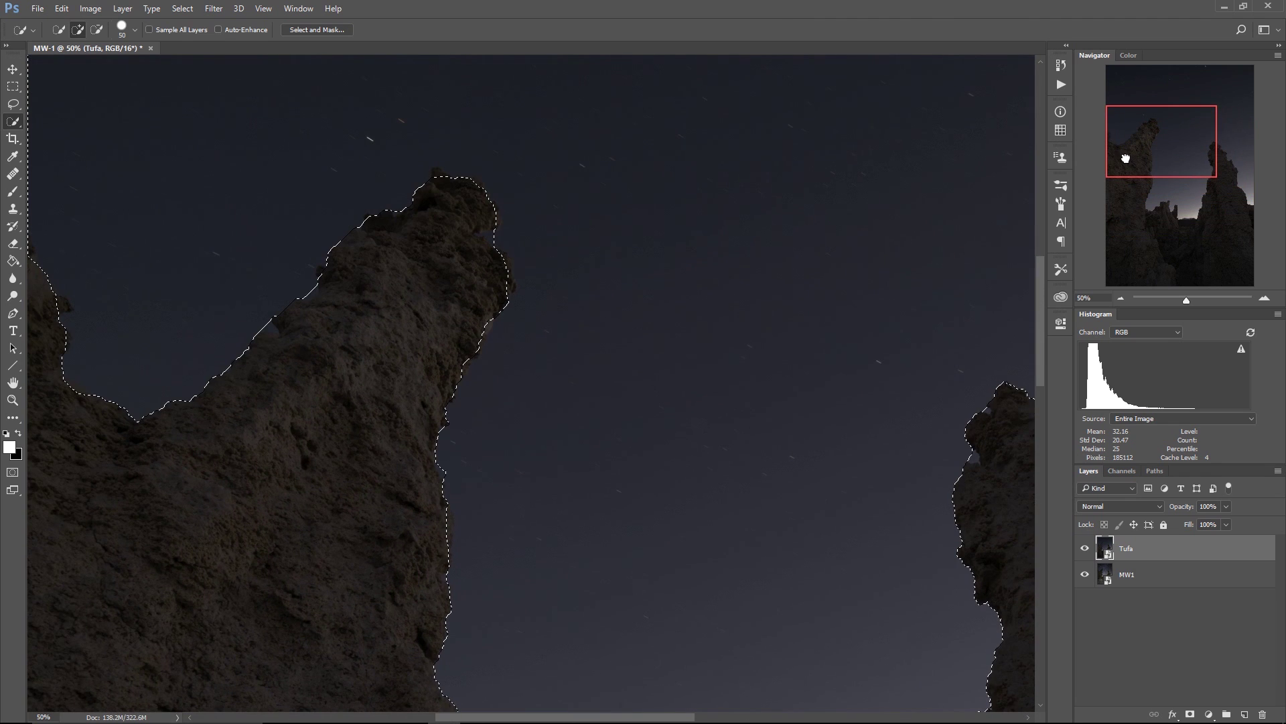
click(1121, 298)
click(1120, 297)
click(1120, 298)
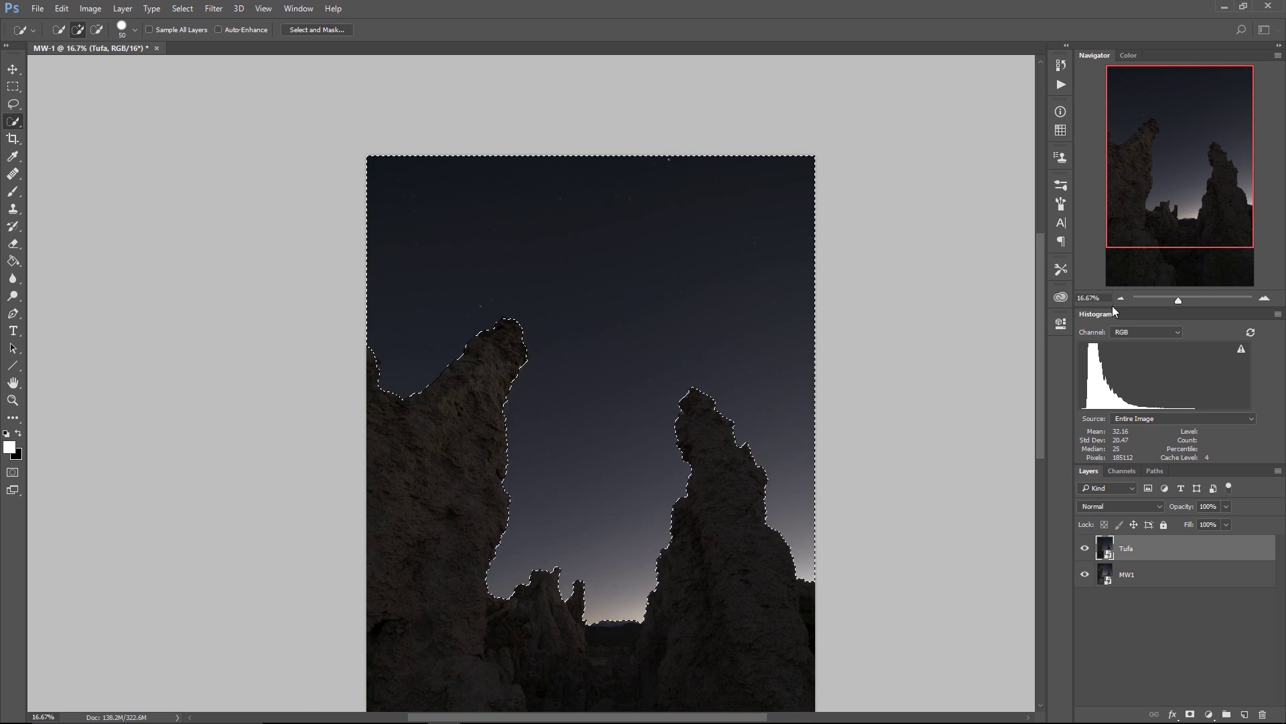
click(1119, 299)
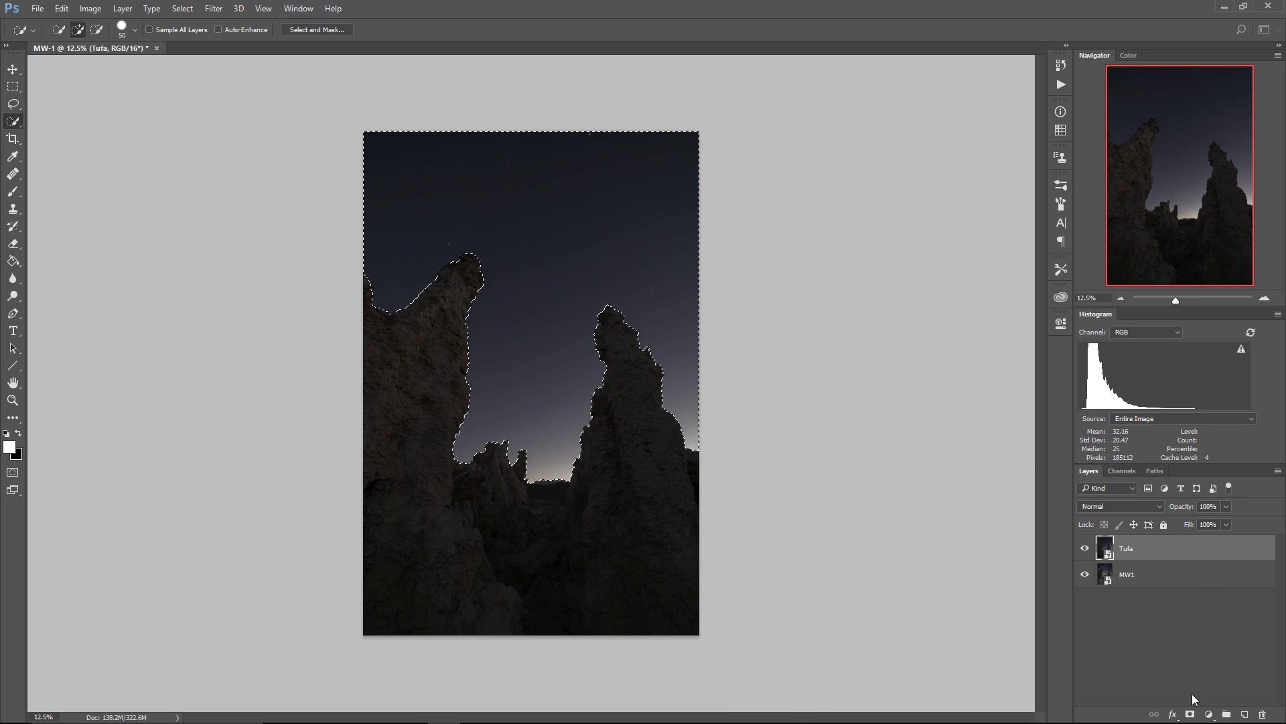
click(1189, 714)
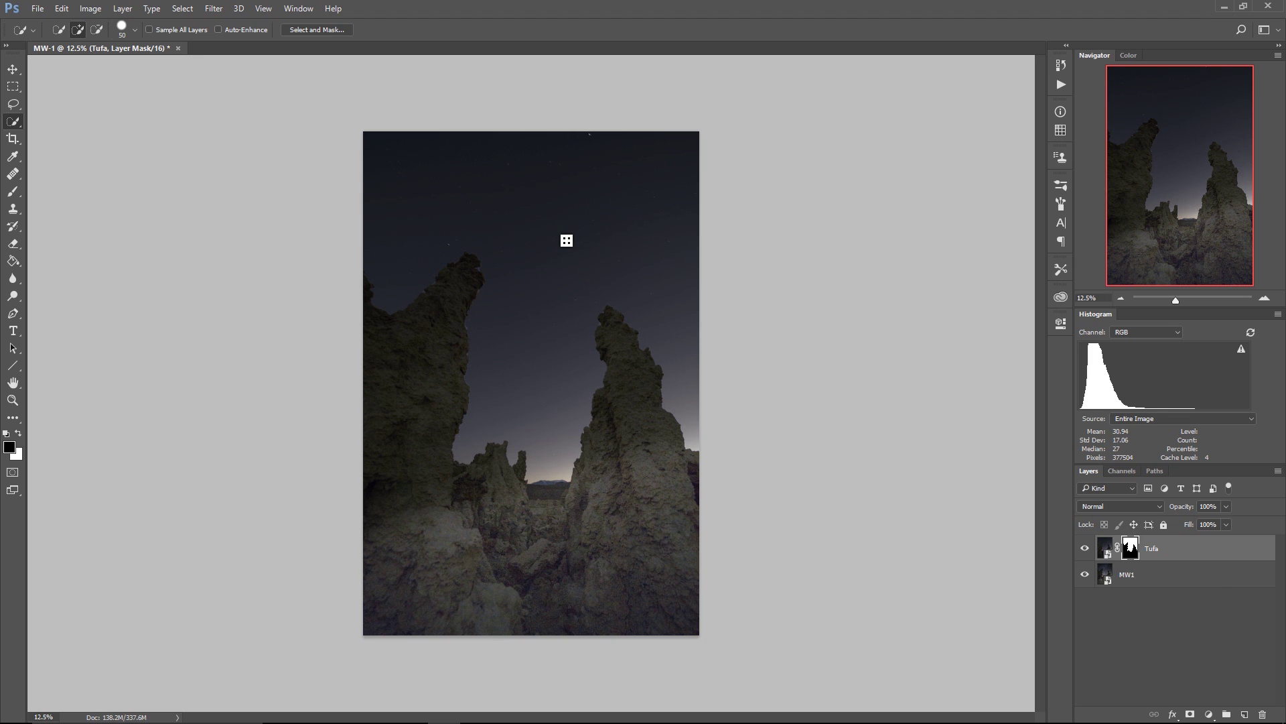
key(ctrl+i)
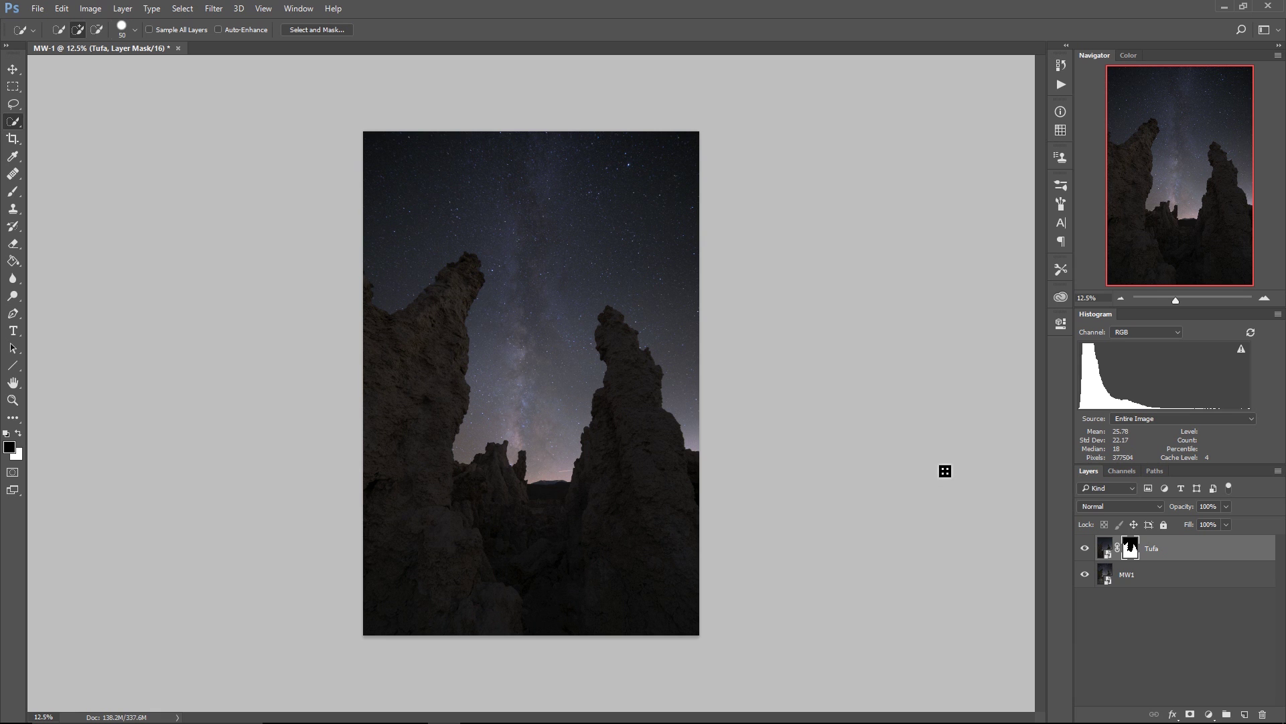
Examine the mask edges at 100% along the tops of the right and left rock towers
click(1266, 299)
click(1266, 300)
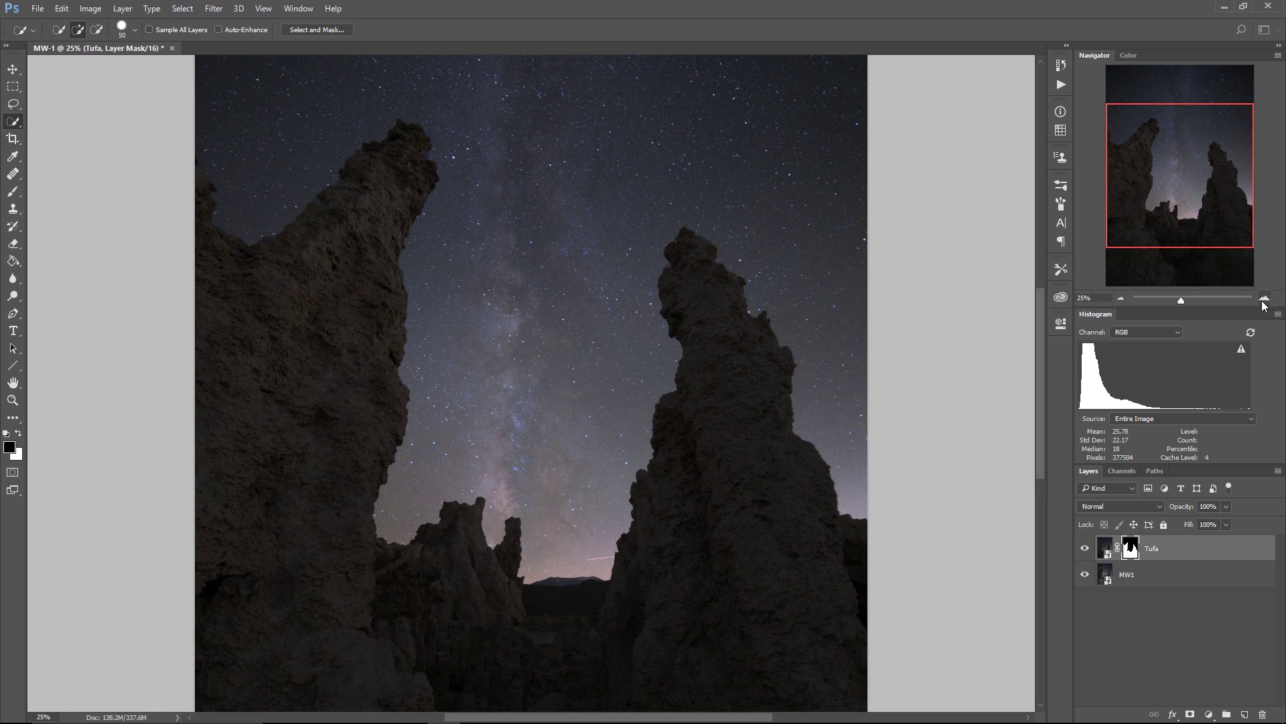
click(1266, 299)
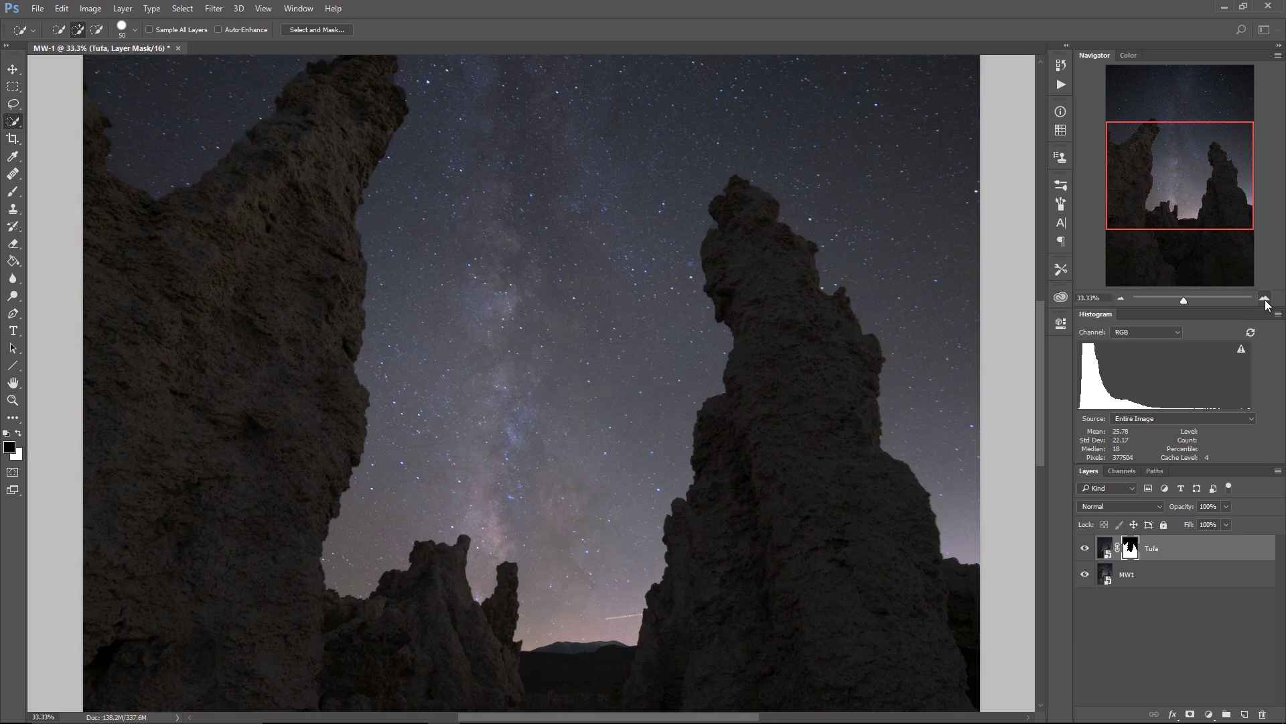
click(1267, 300)
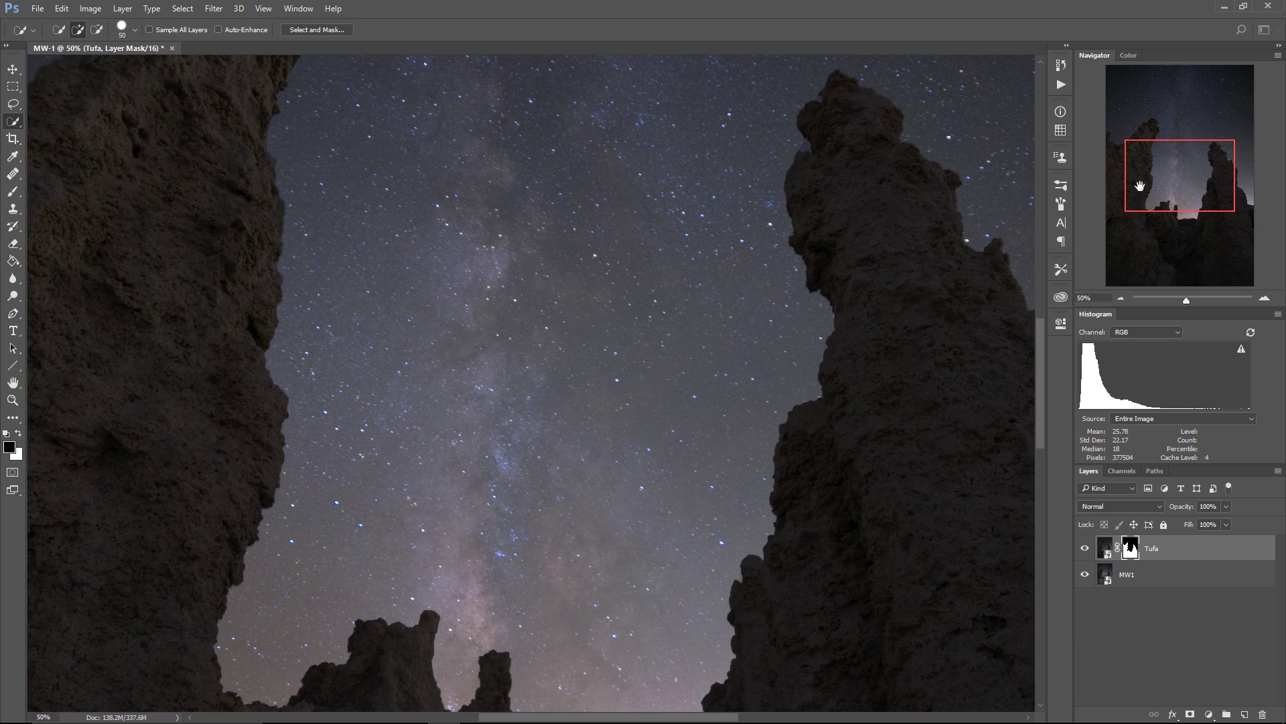
click(1265, 298)
drag(1175, 176, 1197, 158)
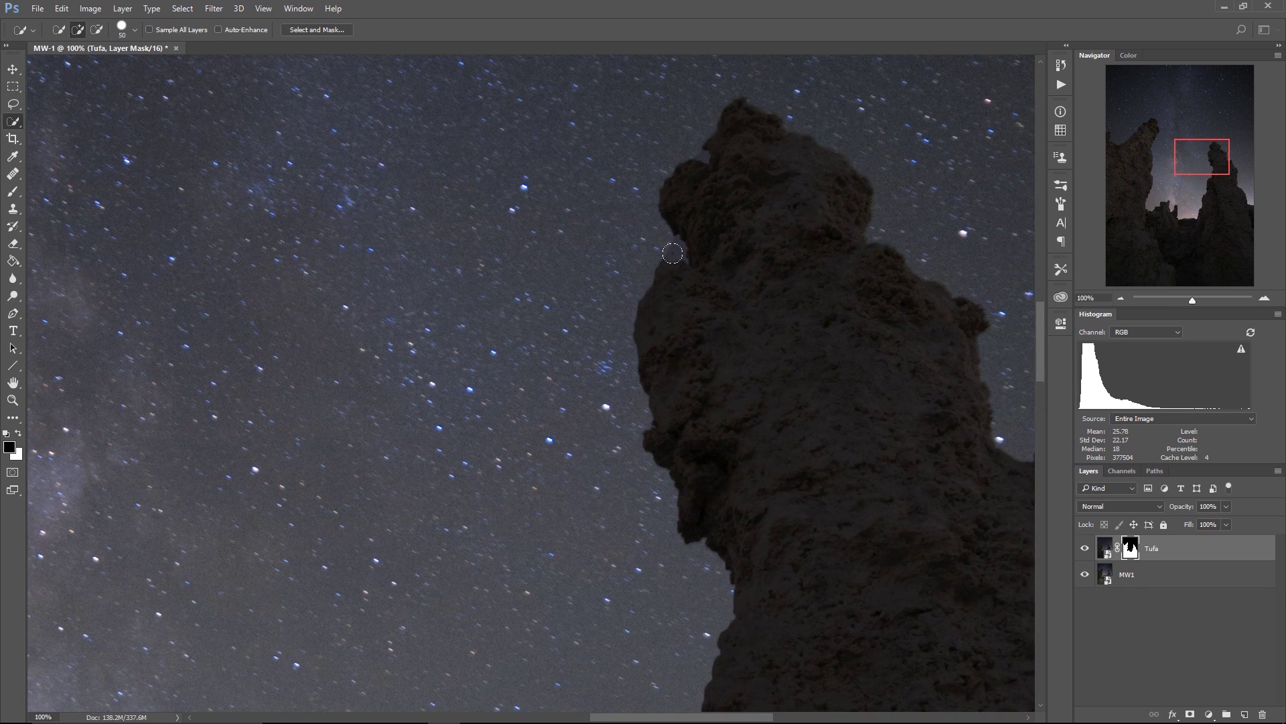
key(v)
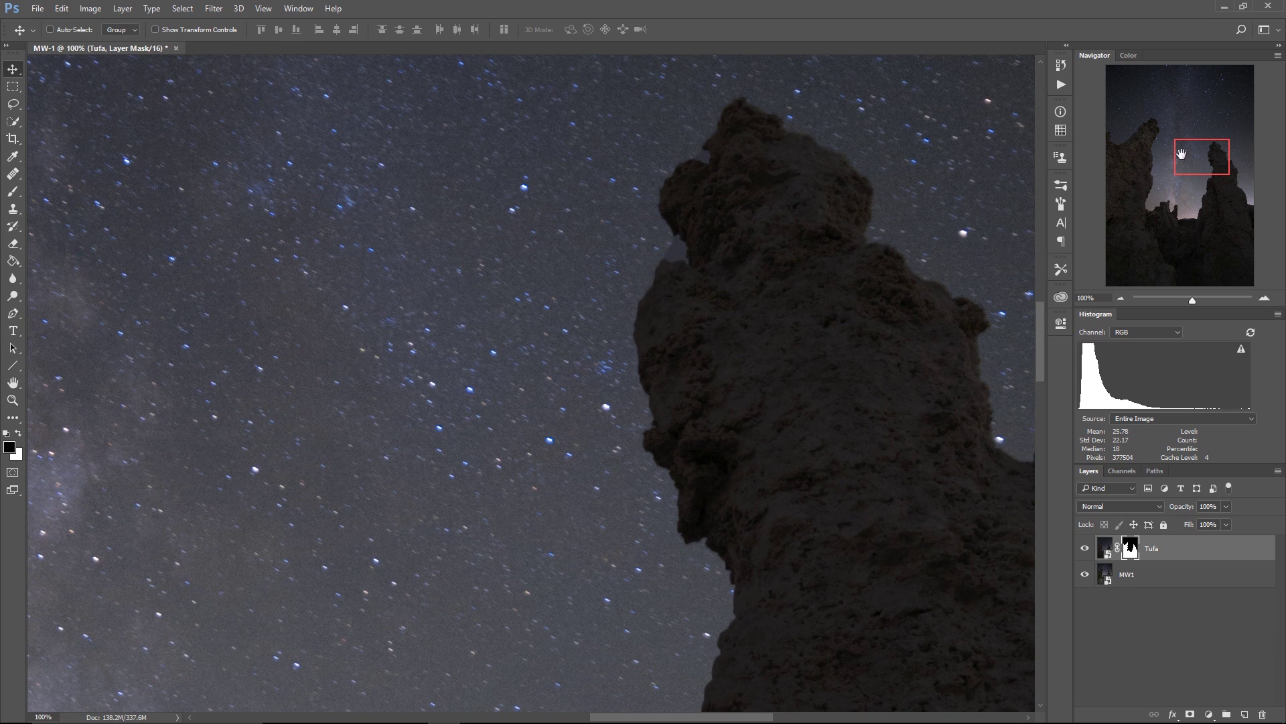
drag(1200, 167, 1141, 143)
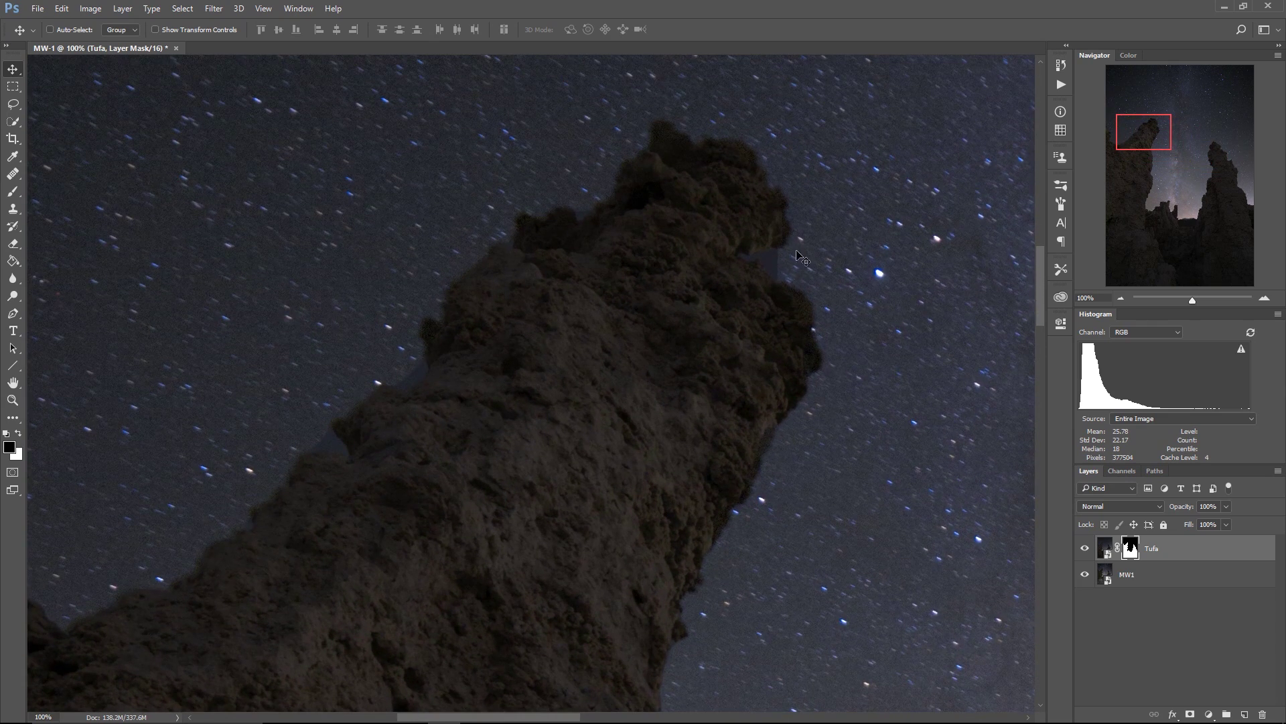
click(1102, 144)
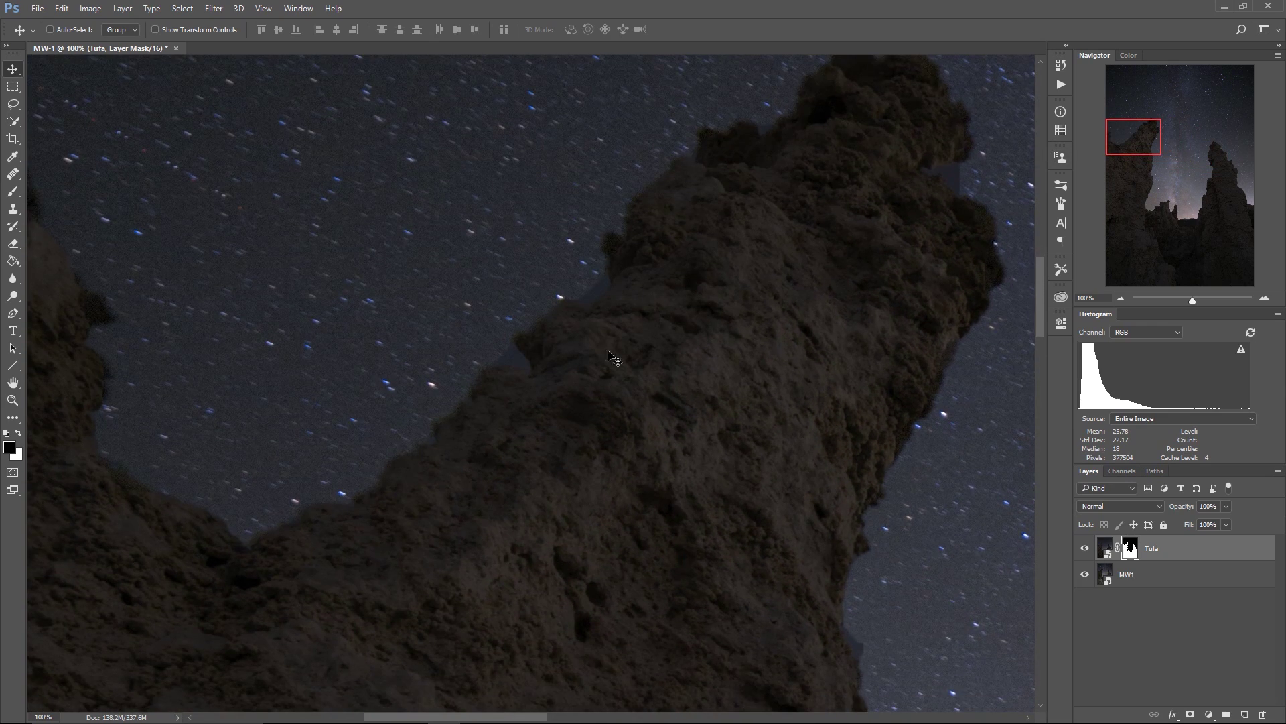
drag(1132, 144, 1195, 159)
Review the overall sky and foreground blend, and inspect the left tower's outline at 100% for leftover sky
click(1121, 299)
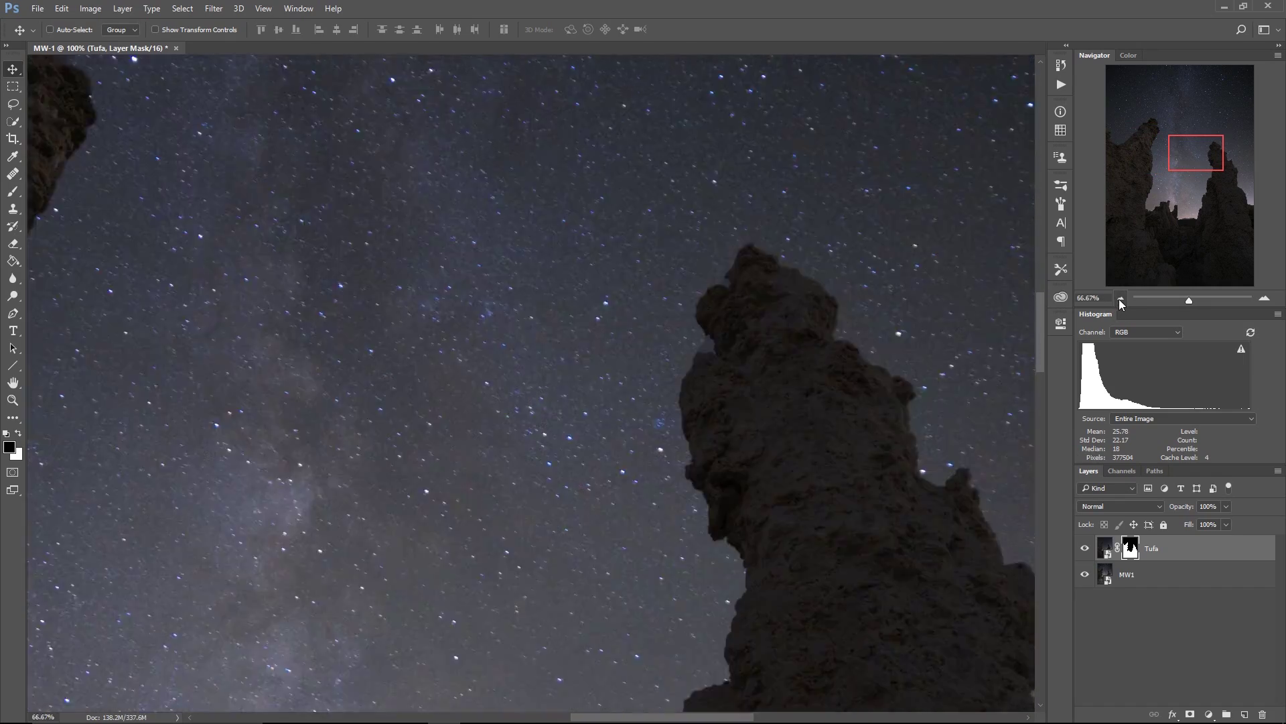
click(1121, 299)
click(1121, 298)
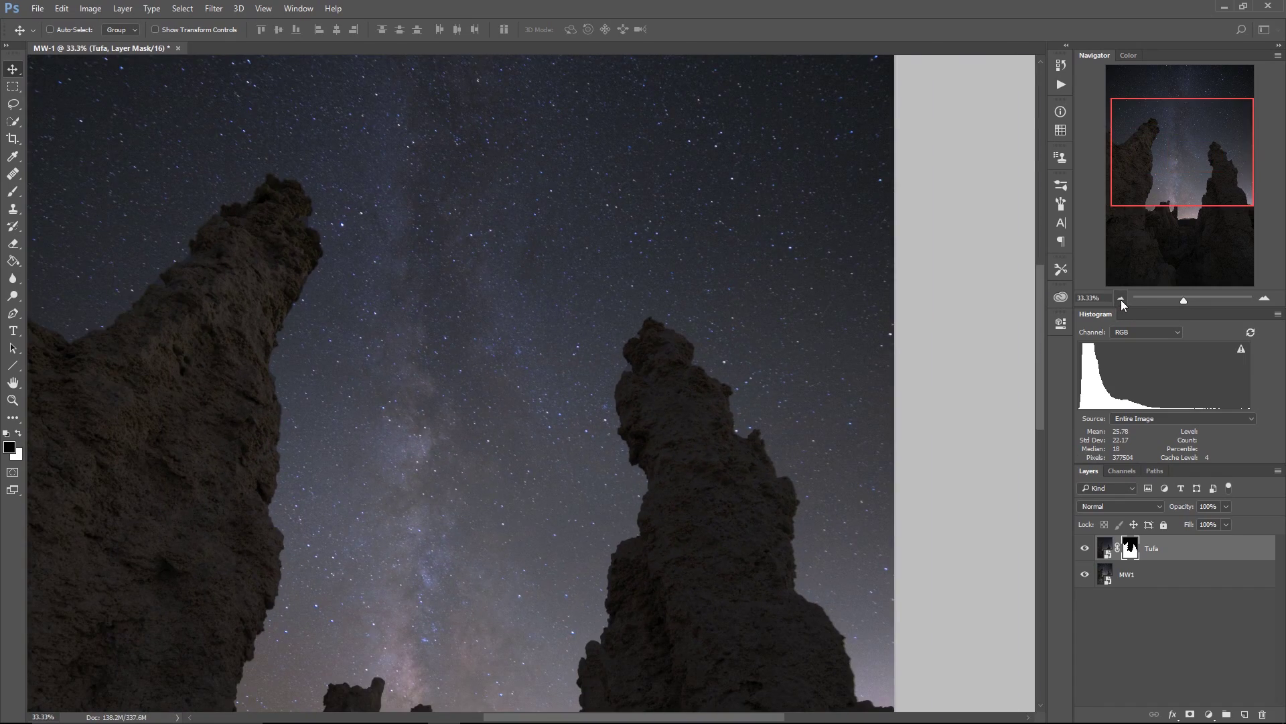
click(1121, 300)
click(1120, 300)
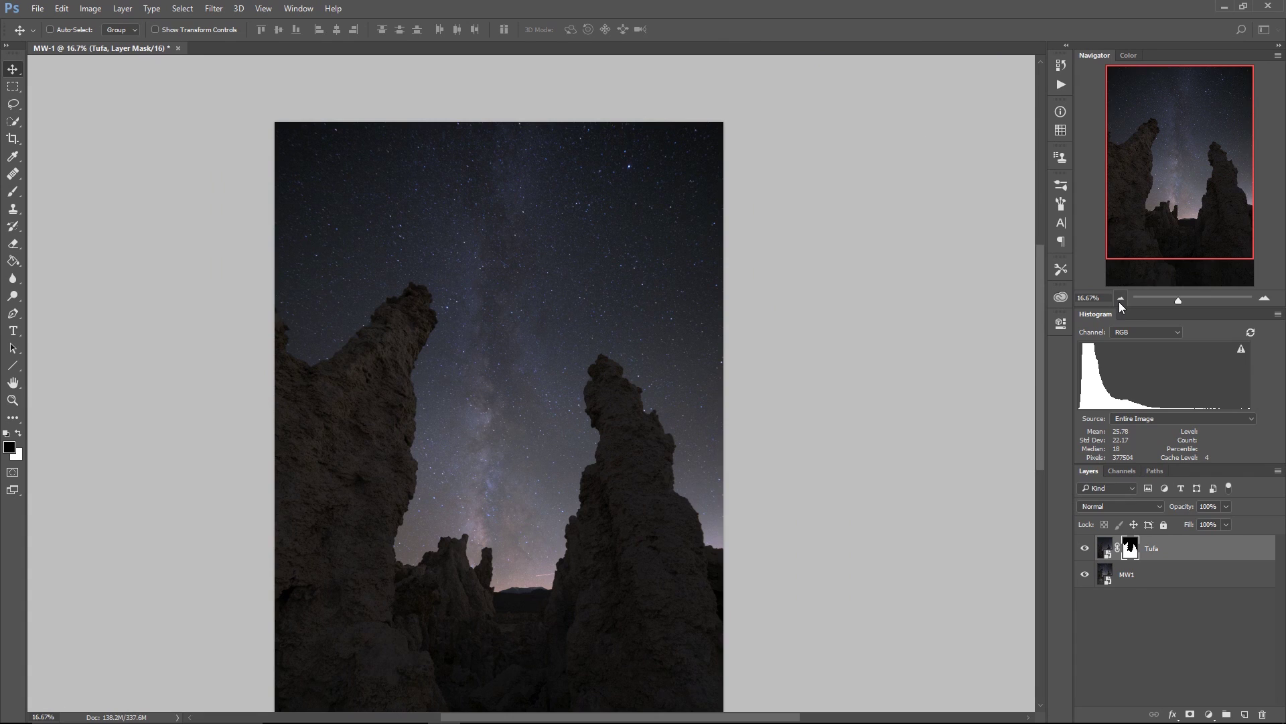
click(1264, 298)
click(1265, 298)
click(1265, 298)
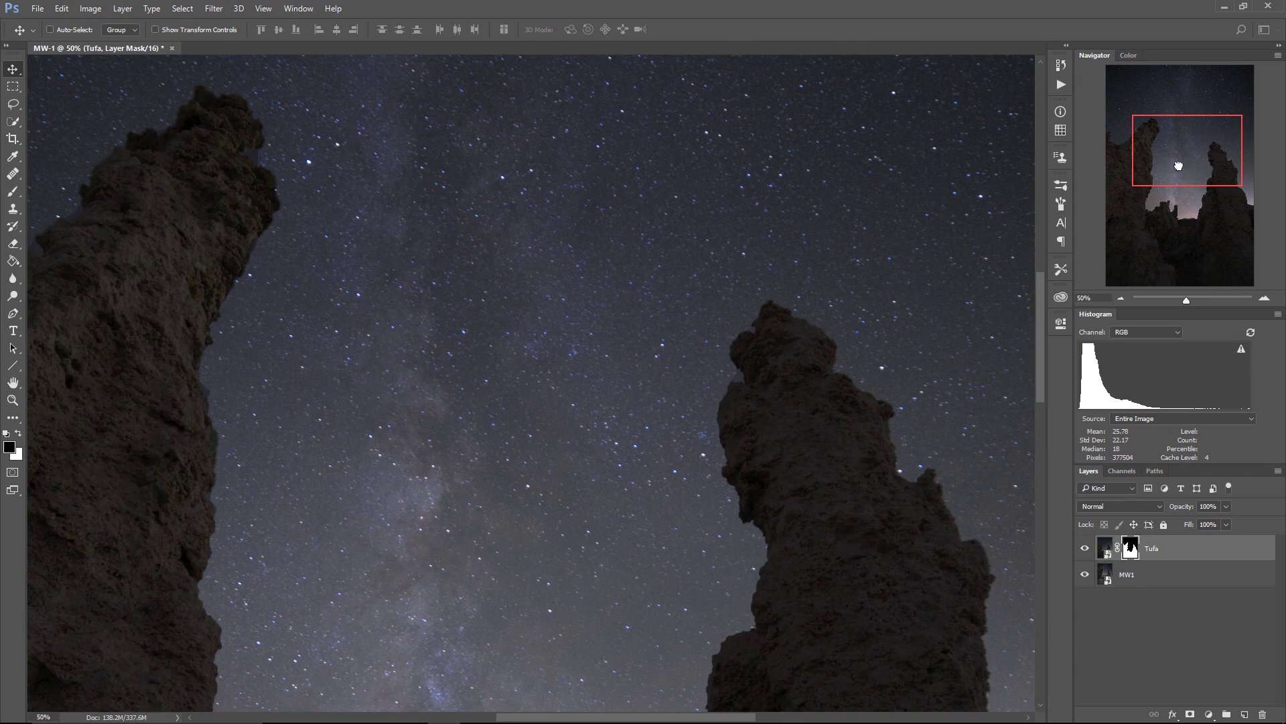
drag(1172, 163, 1123, 146)
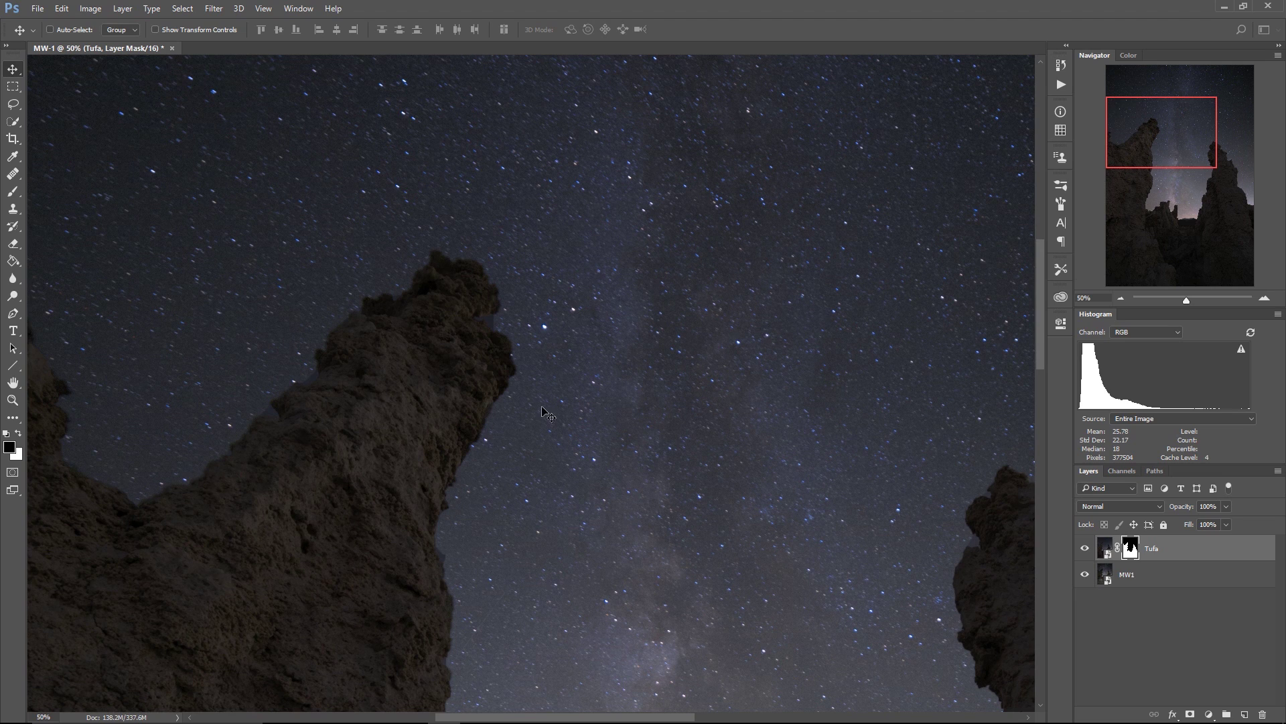
click(1265, 299)
click(1265, 299)
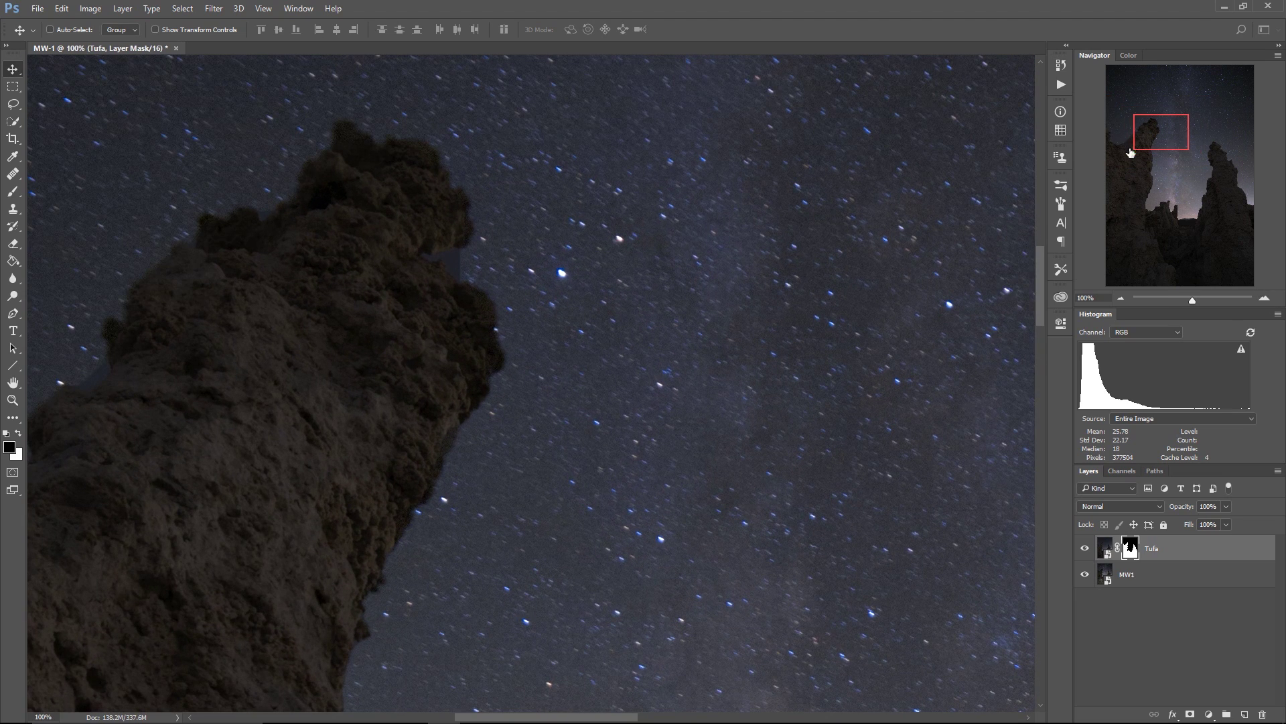
drag(1131, 153, 1108, 150)
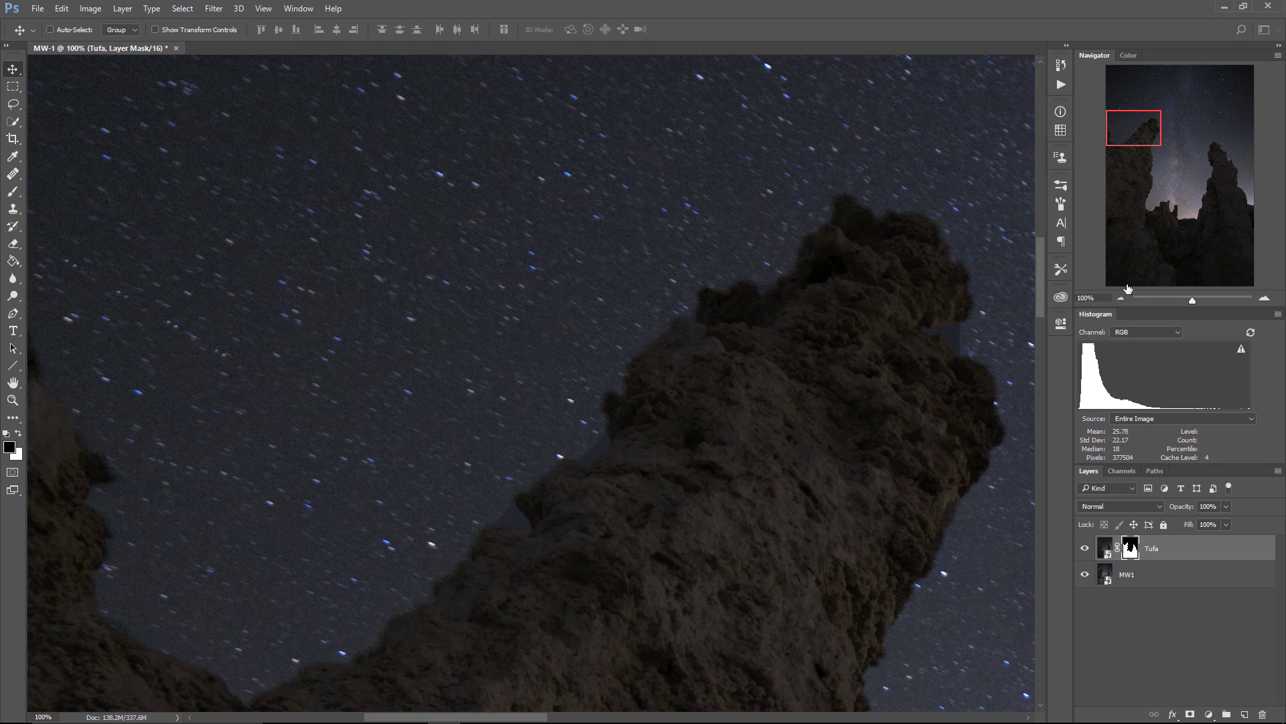
Disable the Tufa layer's mask and display the image's channels
key(w)
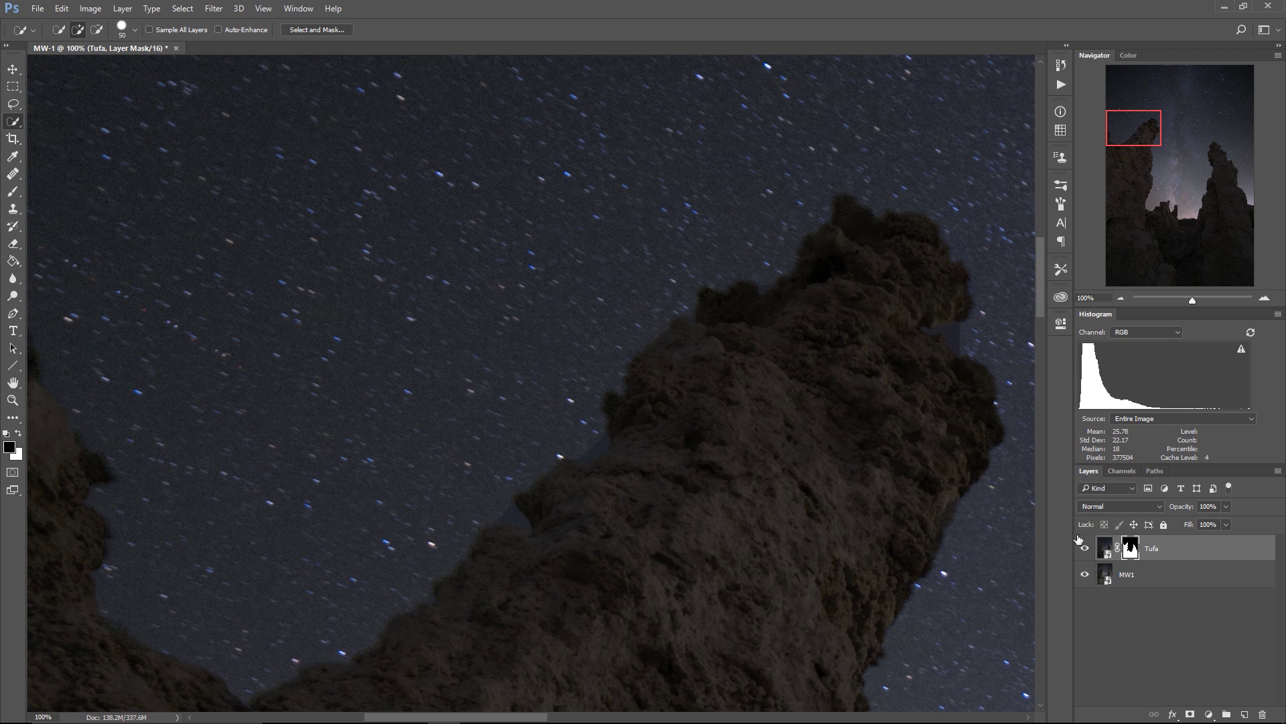
shift+click(1130, 550)
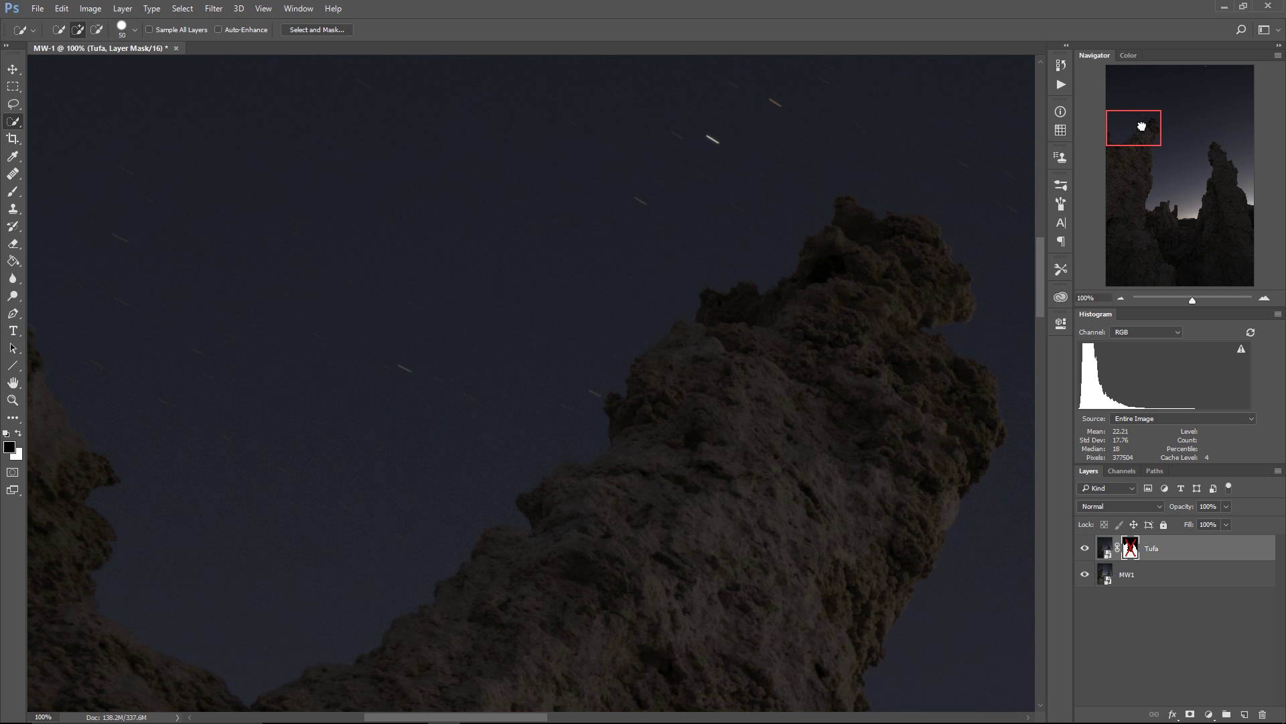
mouse_move(1142, 126)
mouse_down()
mouse_move(1148, 135)
mouse_move(1142, 126)
mouse_up()
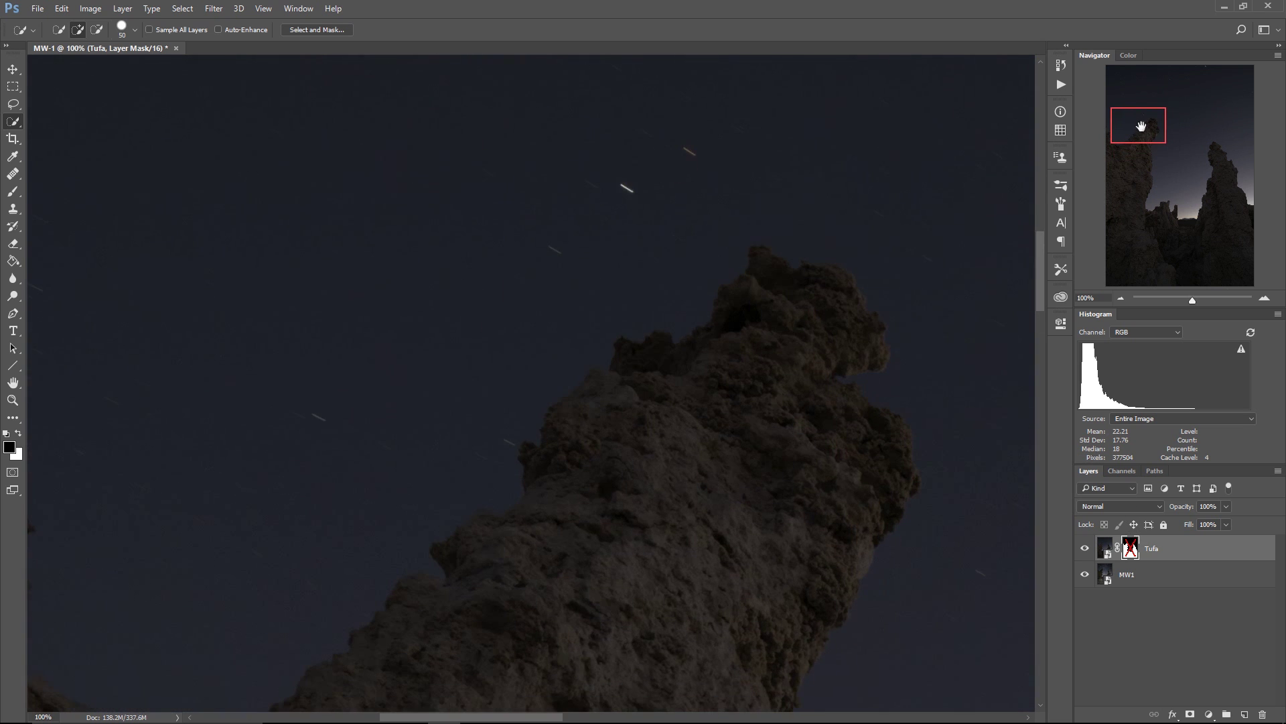
click(1125, 471)
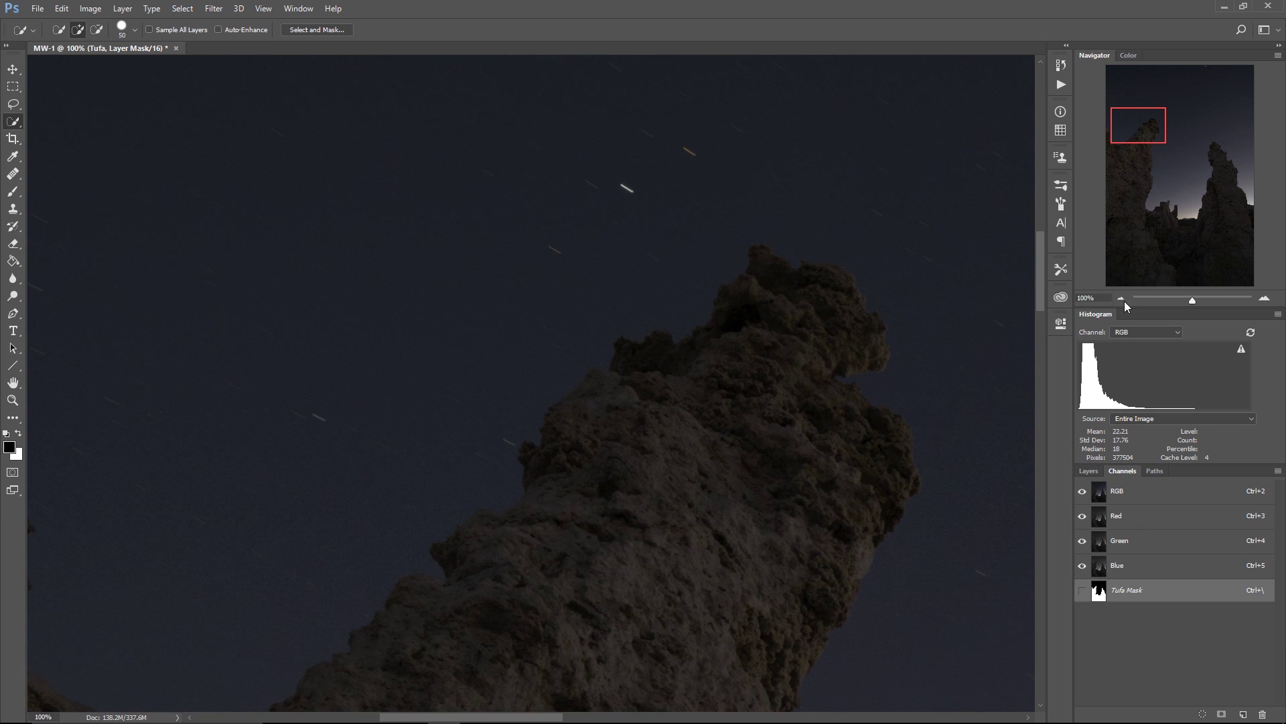
drag(1120, 132, 1116, 139)
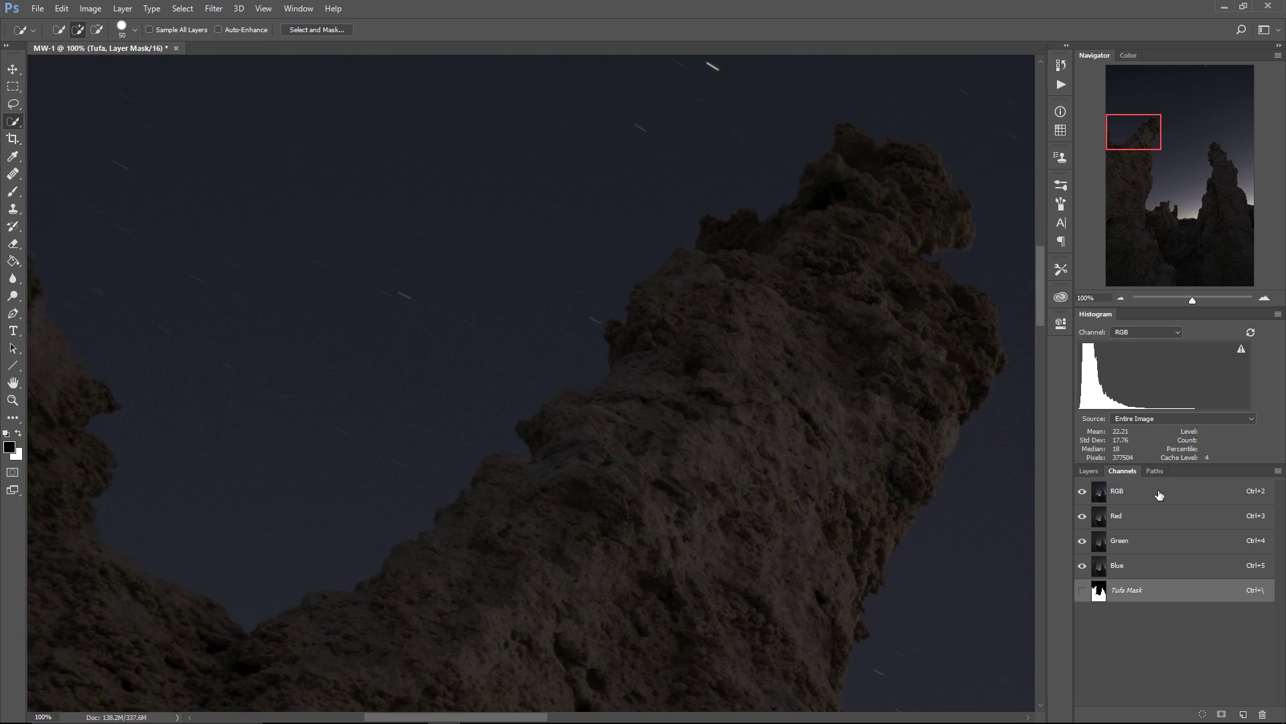
Compare the Red, Green and Blue channels individually to judge the contrast between the sky and the left rock tower
click(1139, 524)
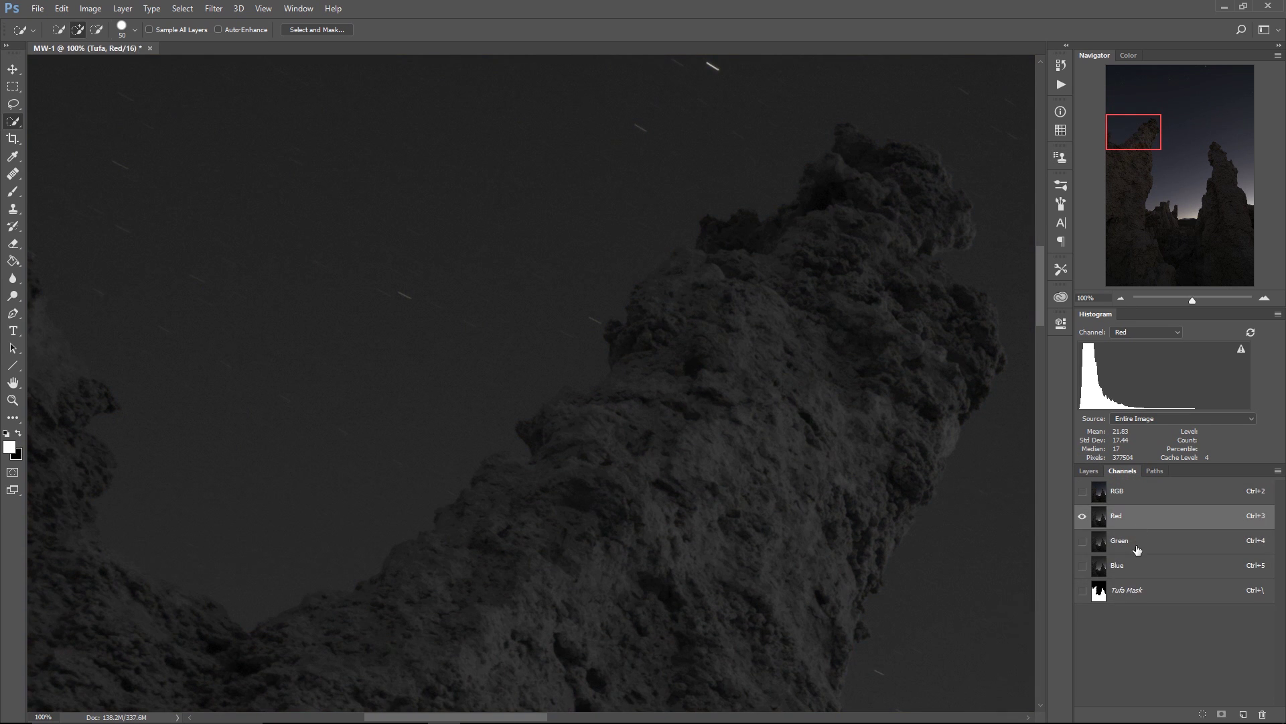
click(1137, 549)
click(1133, 571)
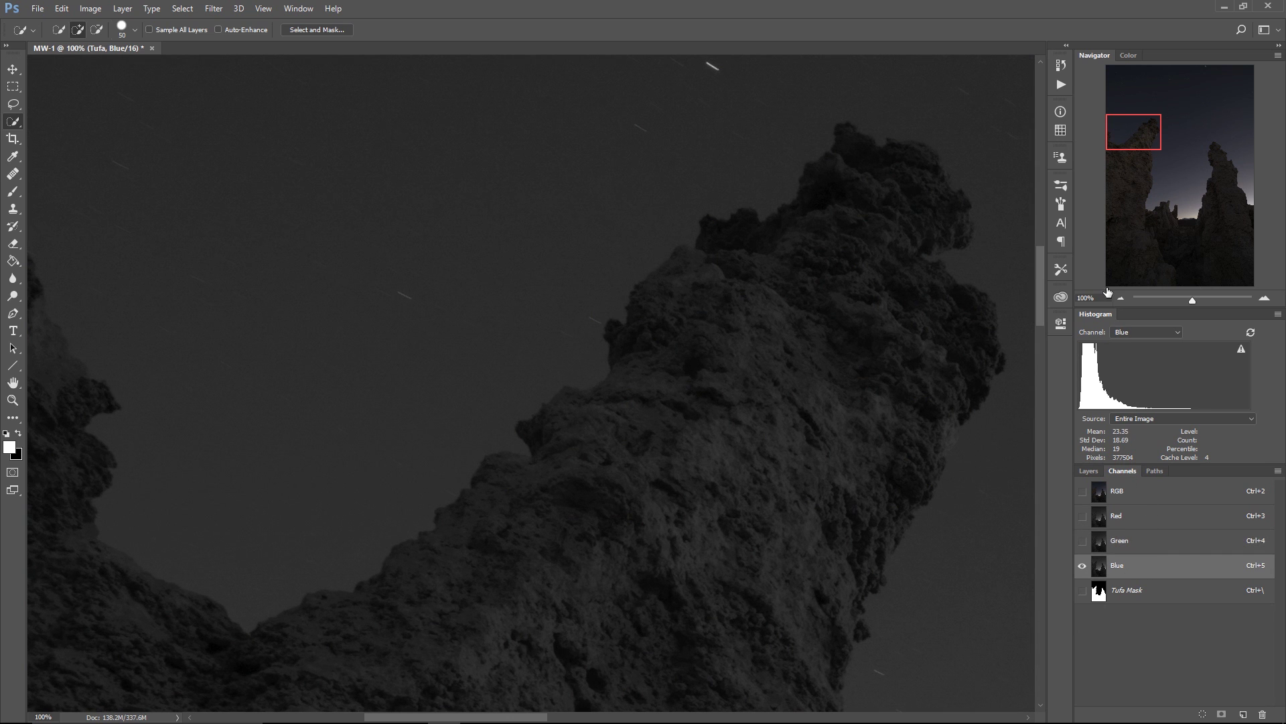
click(1149, 522)
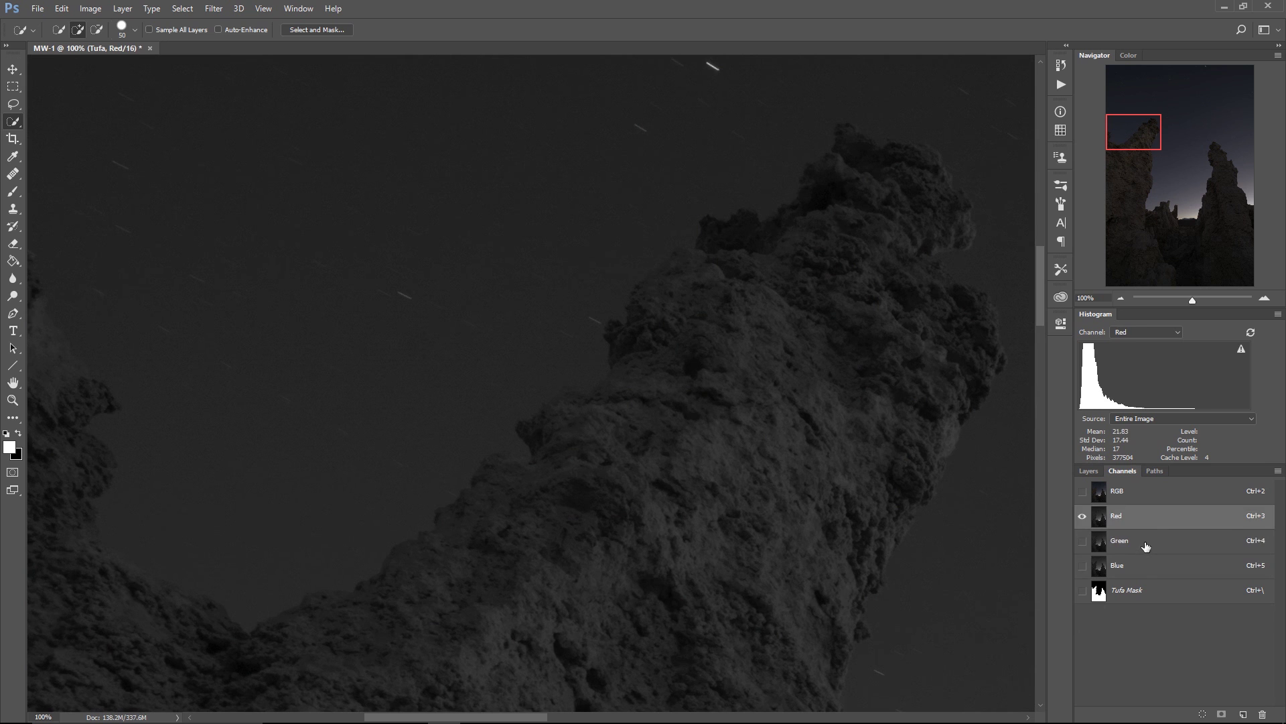
click(1146, 547)
click(1141, 573)
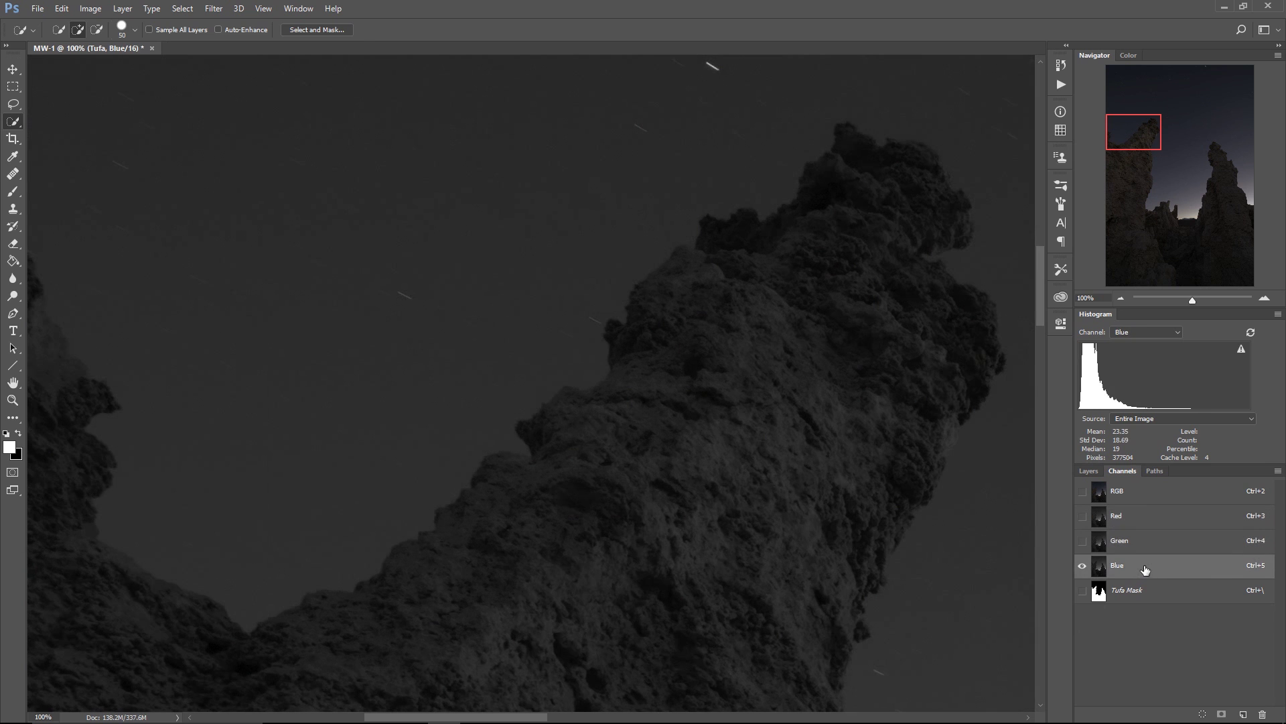
click(1128, 522)
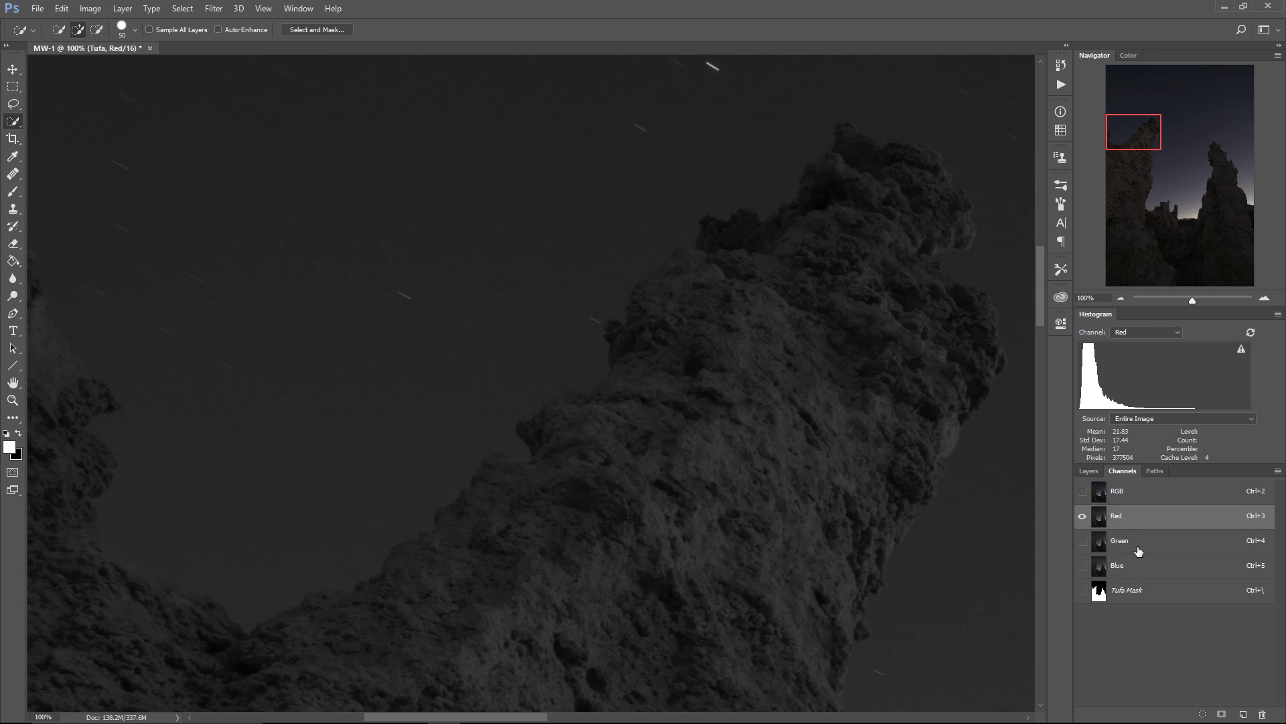
click(1140, 550)
click(1143, 568)
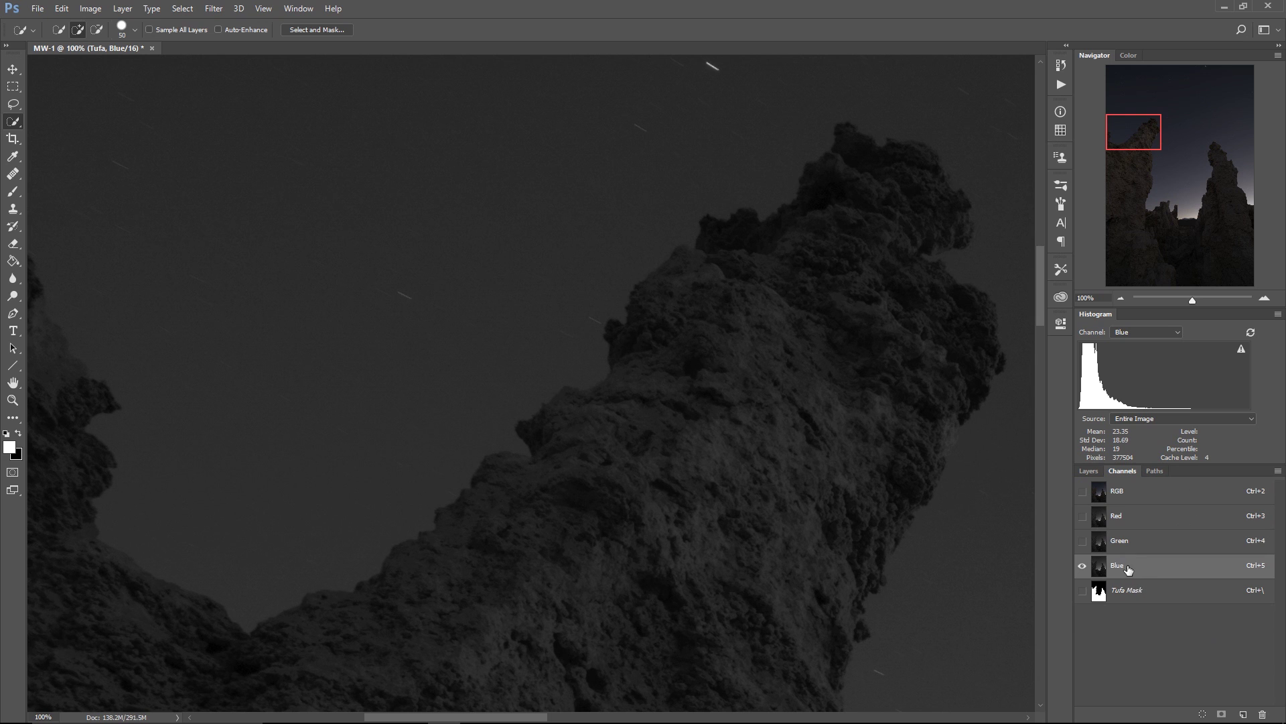
Duplicate the Blue channel
drag(1146, 570, 1242, 711)
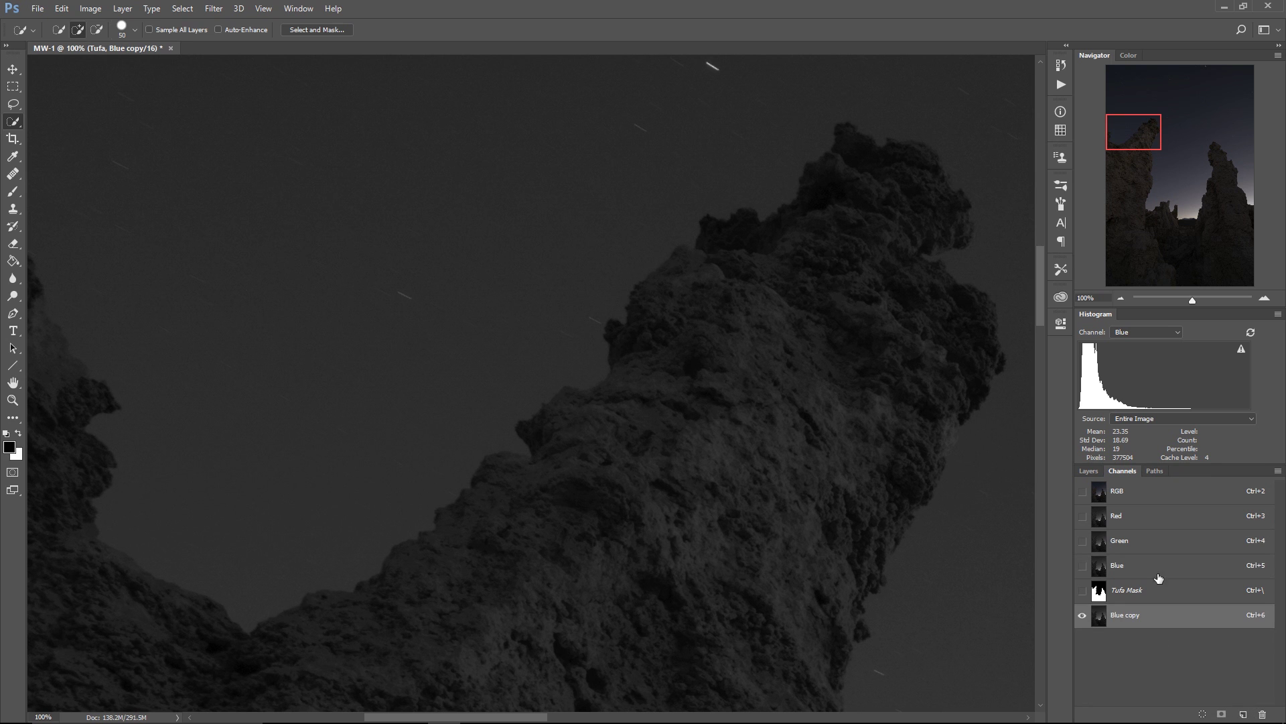
click(1121, 296)
click(1121, 296)
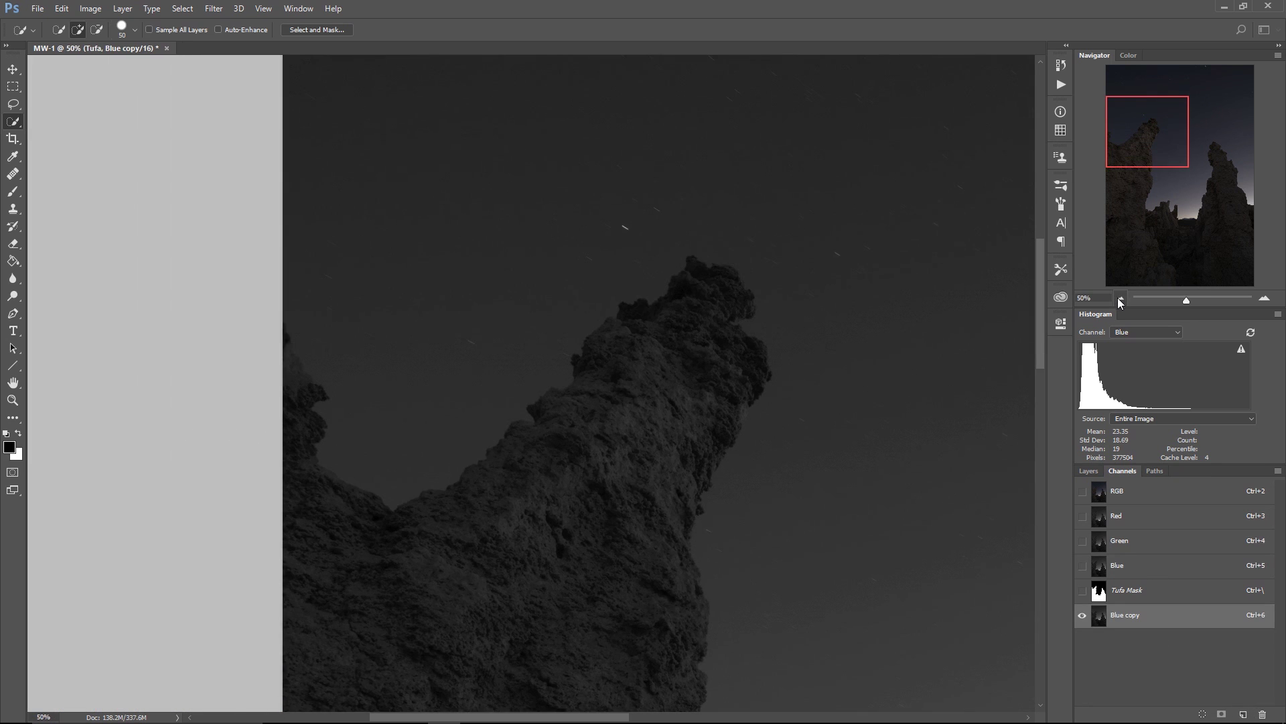
click(1121, 298)
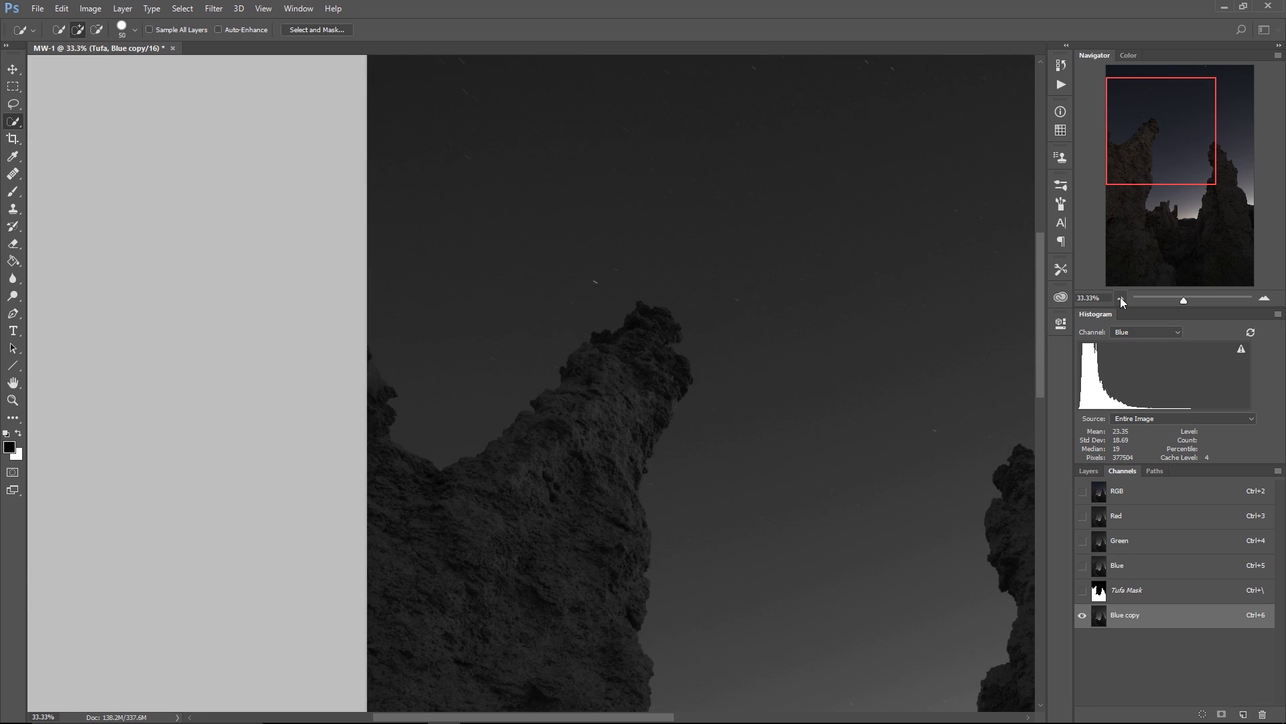
click(1121, 298)
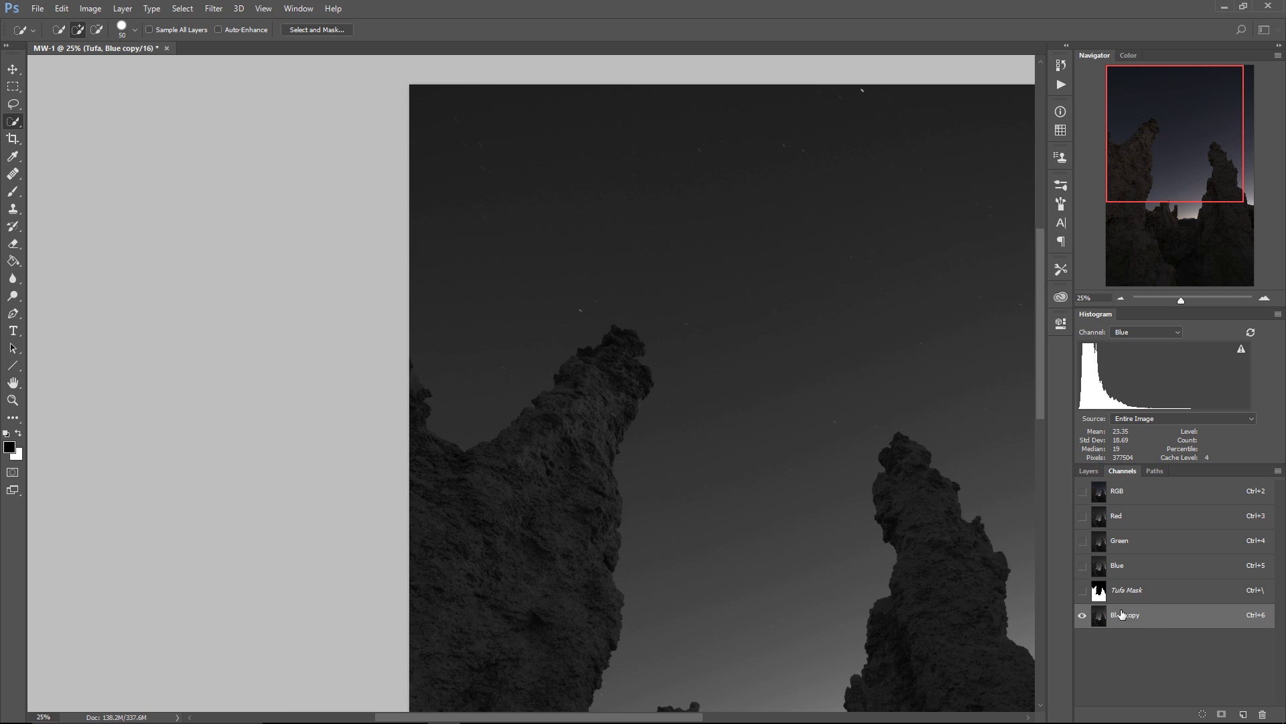
Apply Curves to the Blue copy channel with points mapping input 35 to output 113 and input 15 to output 0
drag(1123, 613, 1124, 589)
key(ctrl+m)
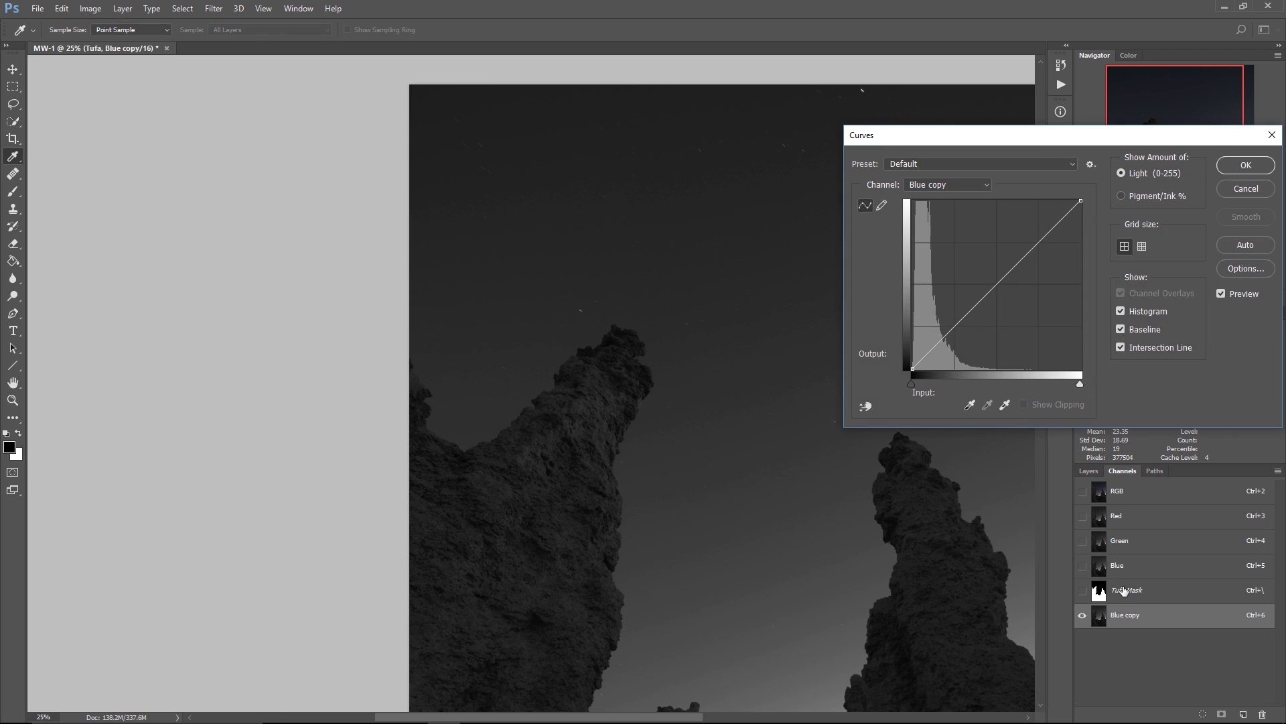
click(865, 406)
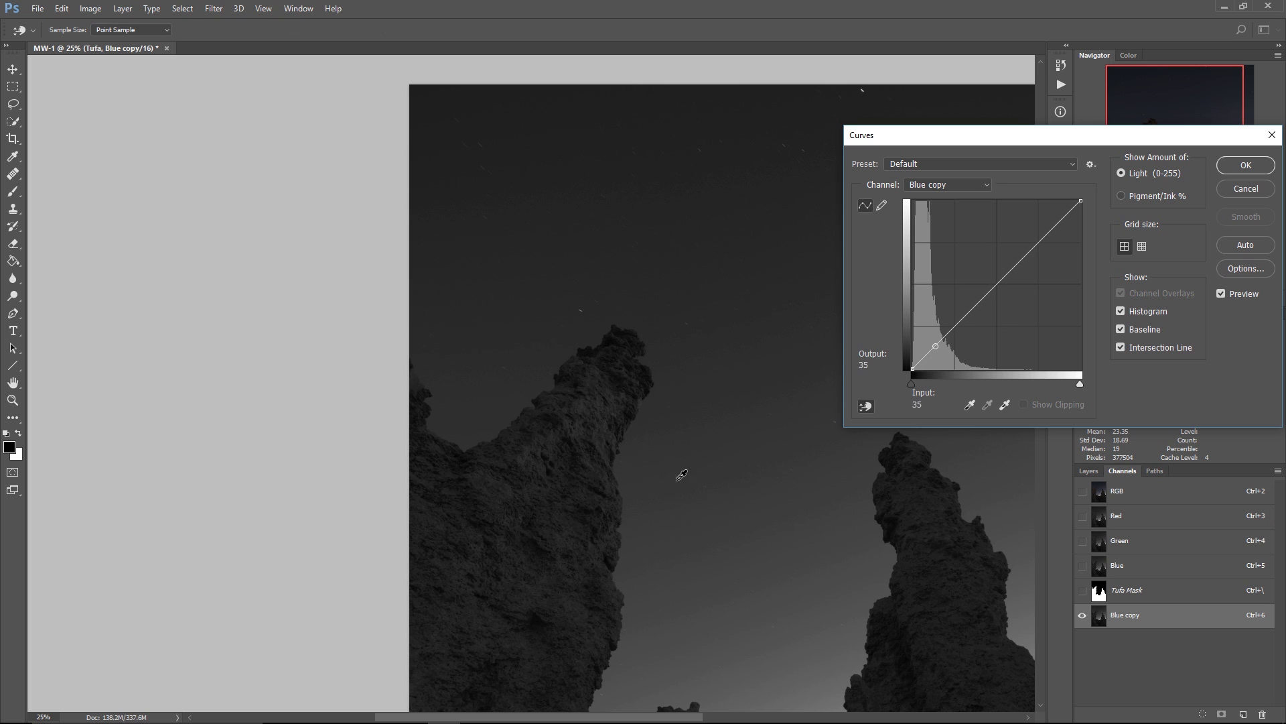
drag(662, 477, 663, 449)
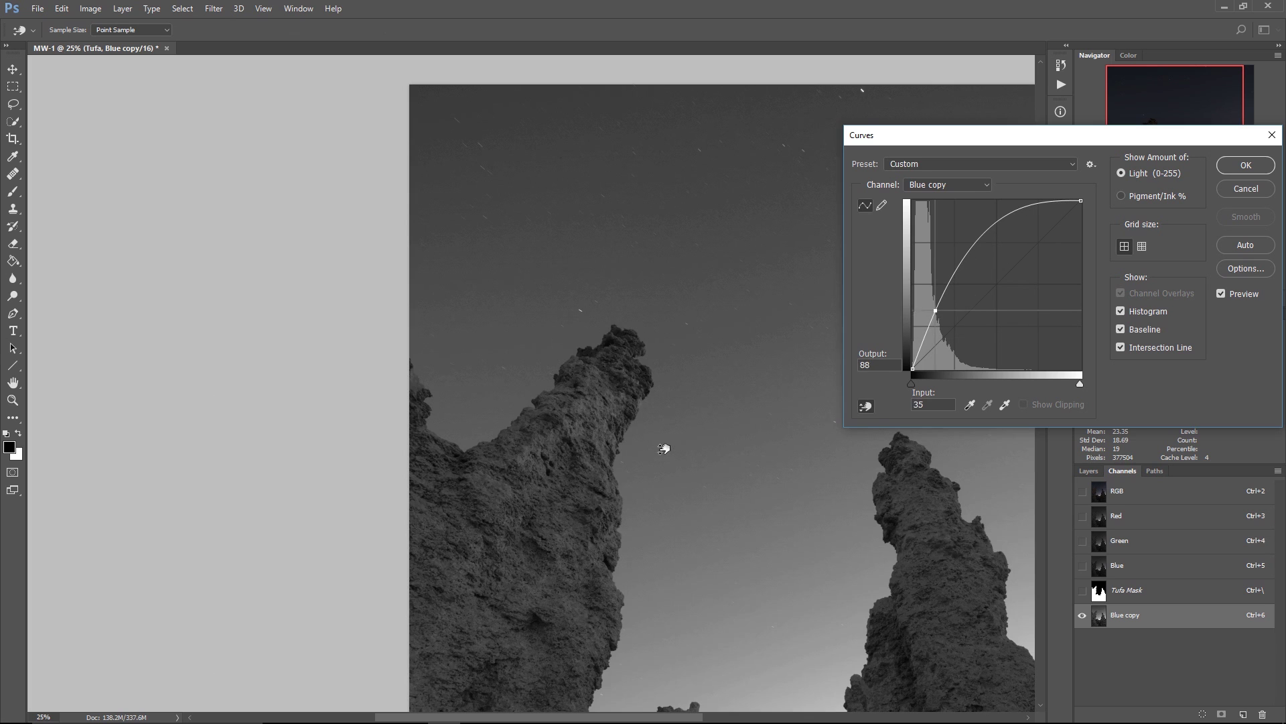
drag(546, 476, 553, 494)
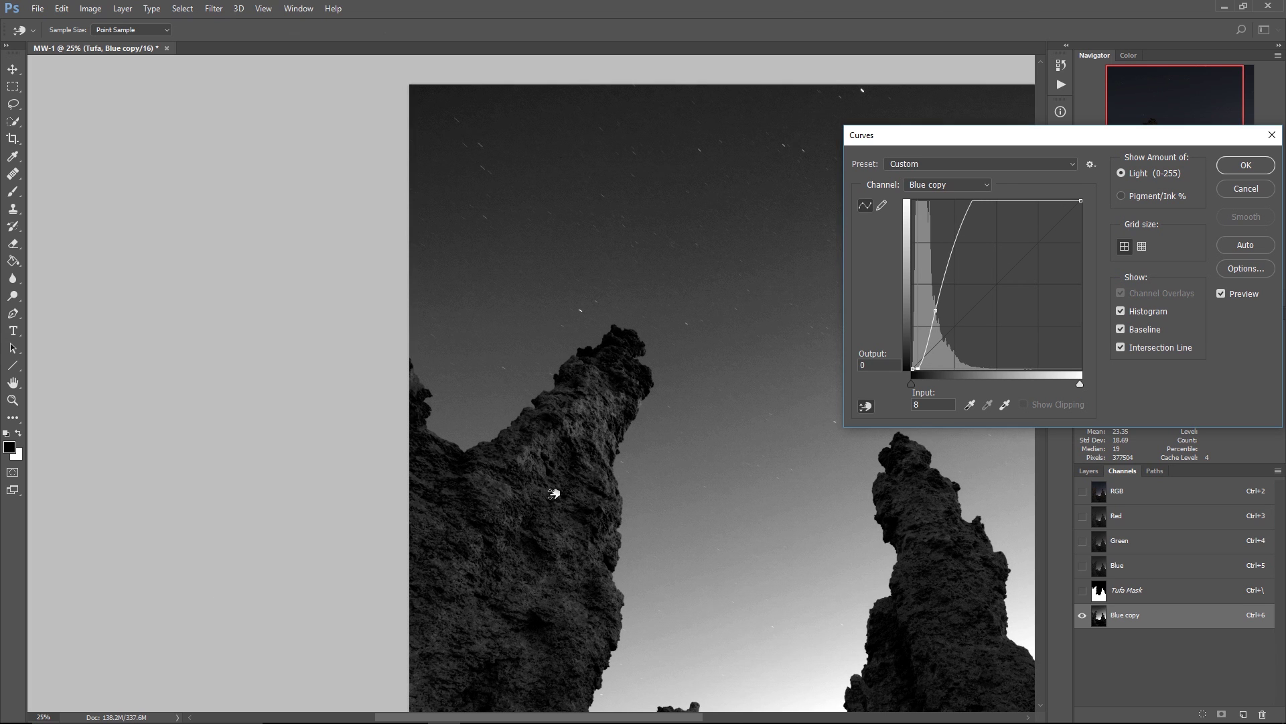
drag(919, 367, 924, 368)
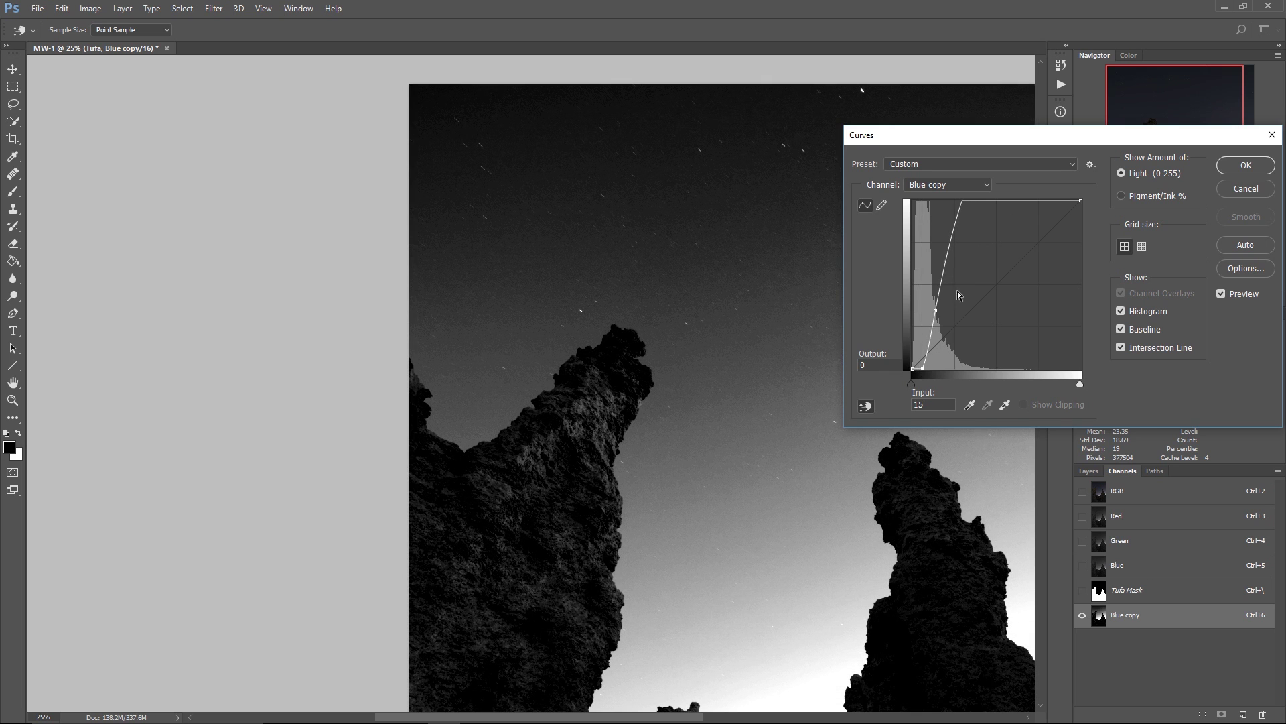
drag(935, 308, 932, 296)
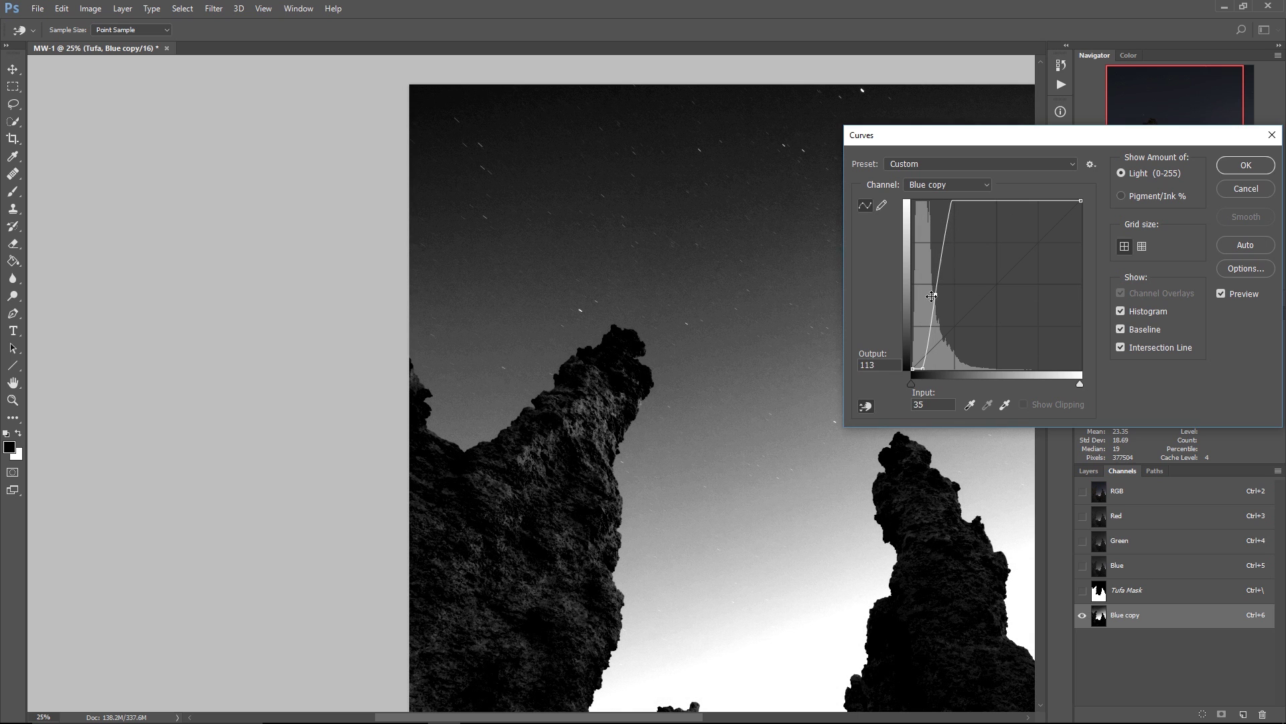
click(1245, 175)
Quick-select the sky on the Blue copy channel along the left tower, from the image's left edge around the tip and down its right side
drag(1166, 136, 1151, 156)
click(1264, 299)
click(1264, 299)
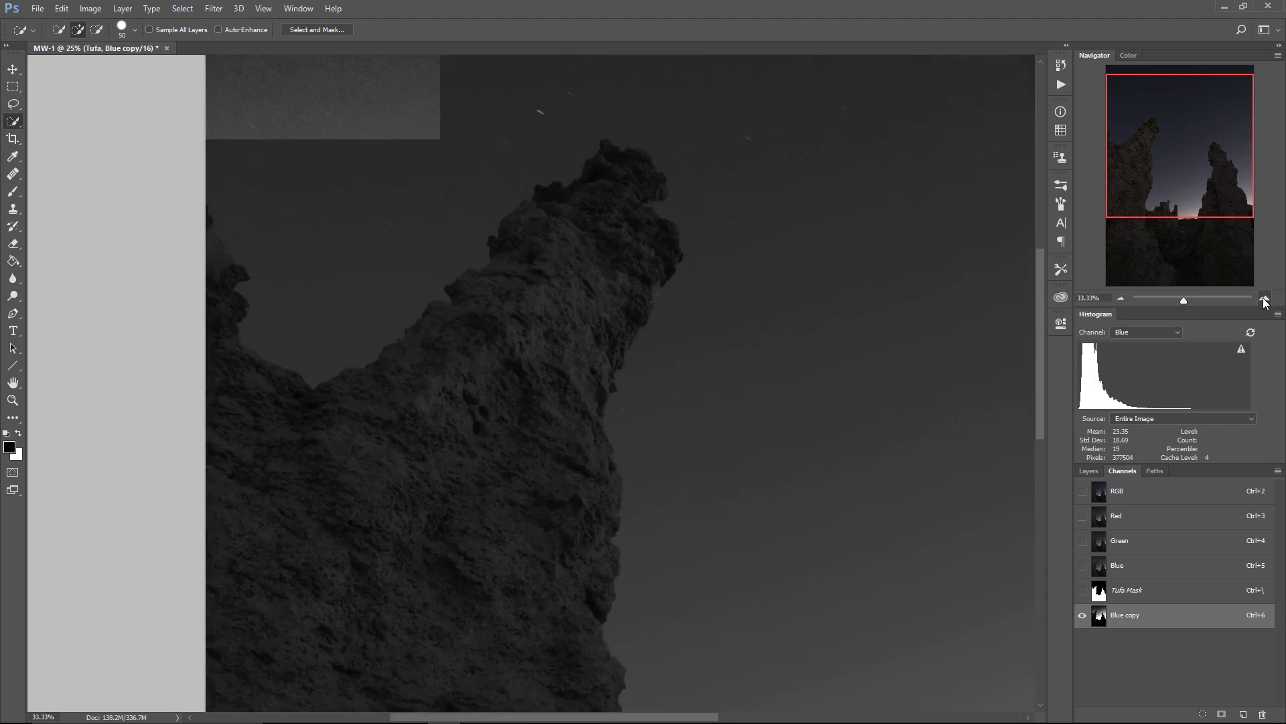
click(1264, 299)
drag(1142, 162, 1111, 139)
click(1265, 297)
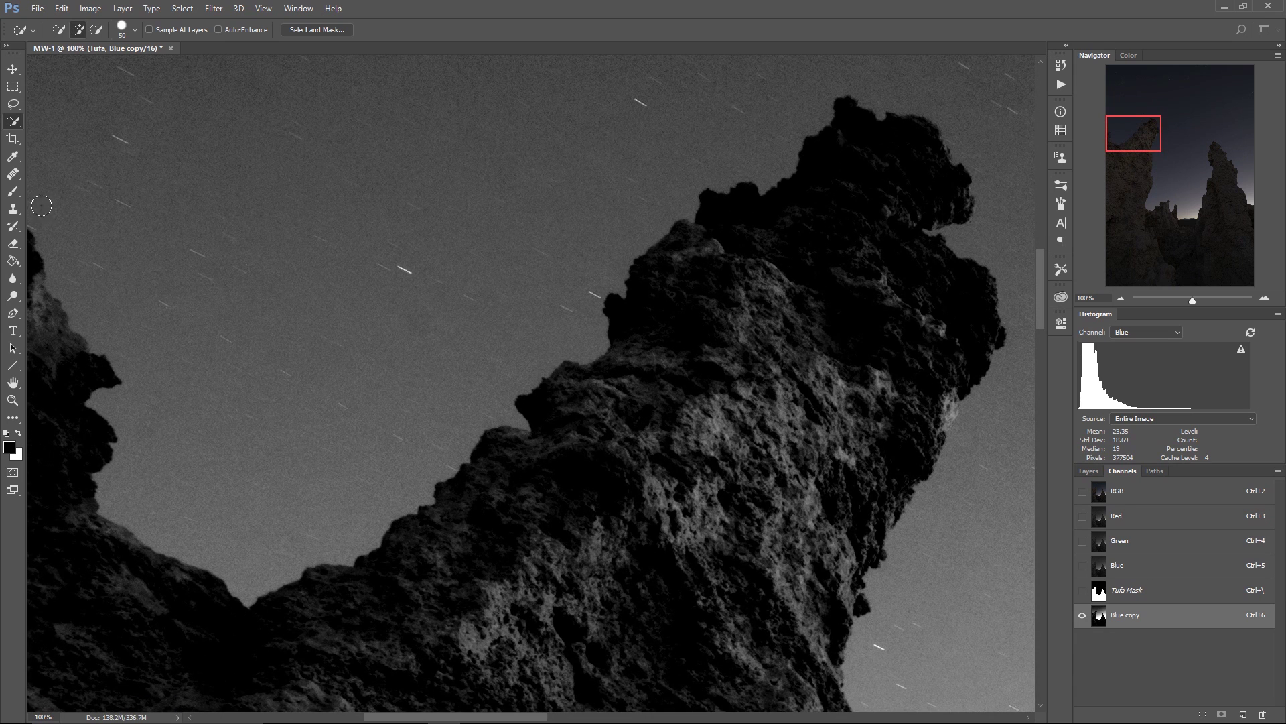
mouse_move(40, 201)
mouse_down()
mouse_move(101, 280)
mouse_move(193, 355)
mouse_move(205, 446)
mouse_move(239, 494)
mouse_move(356, 431)
mouse_move(571, 247)
mouse_move(672, 128)
mouse_up()
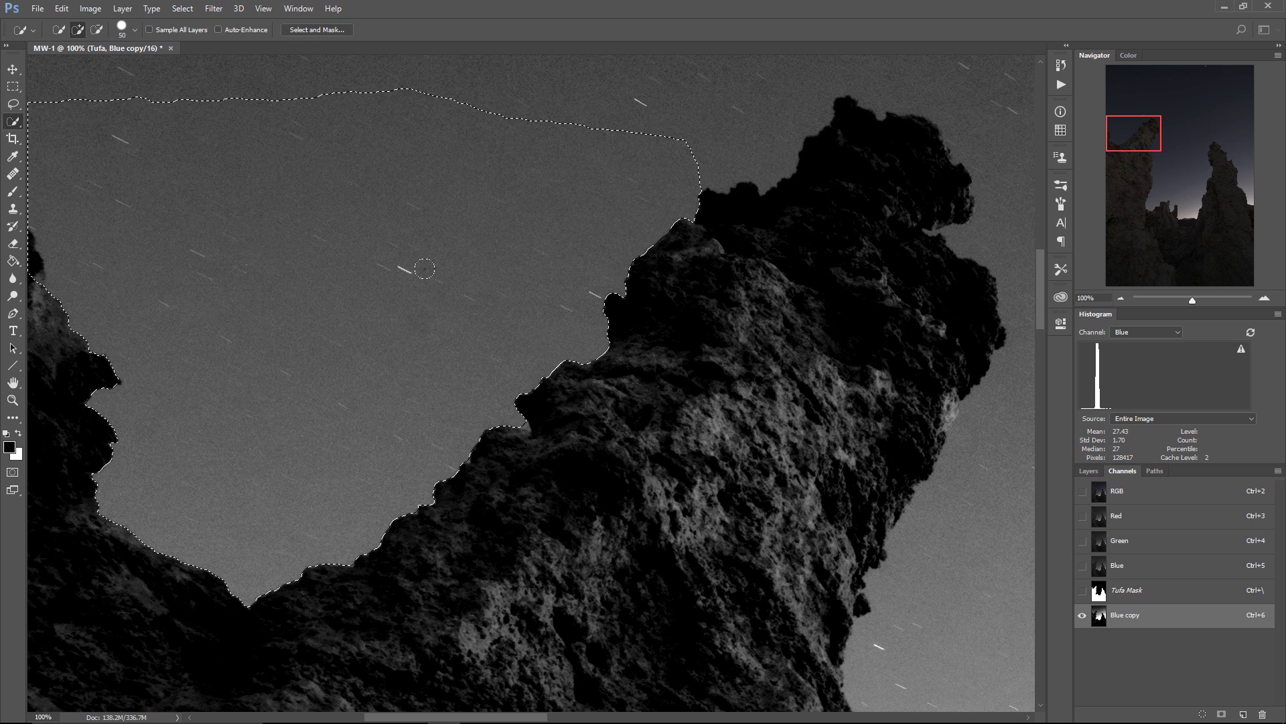
mouse_move(714, 160)
mouse_down()
mouse_move(766, 157)
mouse_move(811, 69)
mouse_move(844, 68)
mouse_move(946, 102)
mouse_move(986, 140)
mouse_move(985, 188)
mouse_up()
drag(1137, 141, 1147, 144)
mouse_move(812, 154)
mouse_down()
mouse_move(804, 181)
mouse_move(841, 199)
mouse_move(872, 244)
mouse_move(848, 328)
mouse_move(790, 423)
mouse_move(826, 292)
mouse_move(884, 190)
mouse_move(795, 208)
mouse_up()
mouse_move(734, 368)
mouse_down()
mouse_move(785, 361)
mouse_move(759, 395)
mouse_move(777, 362)
mouse_up()
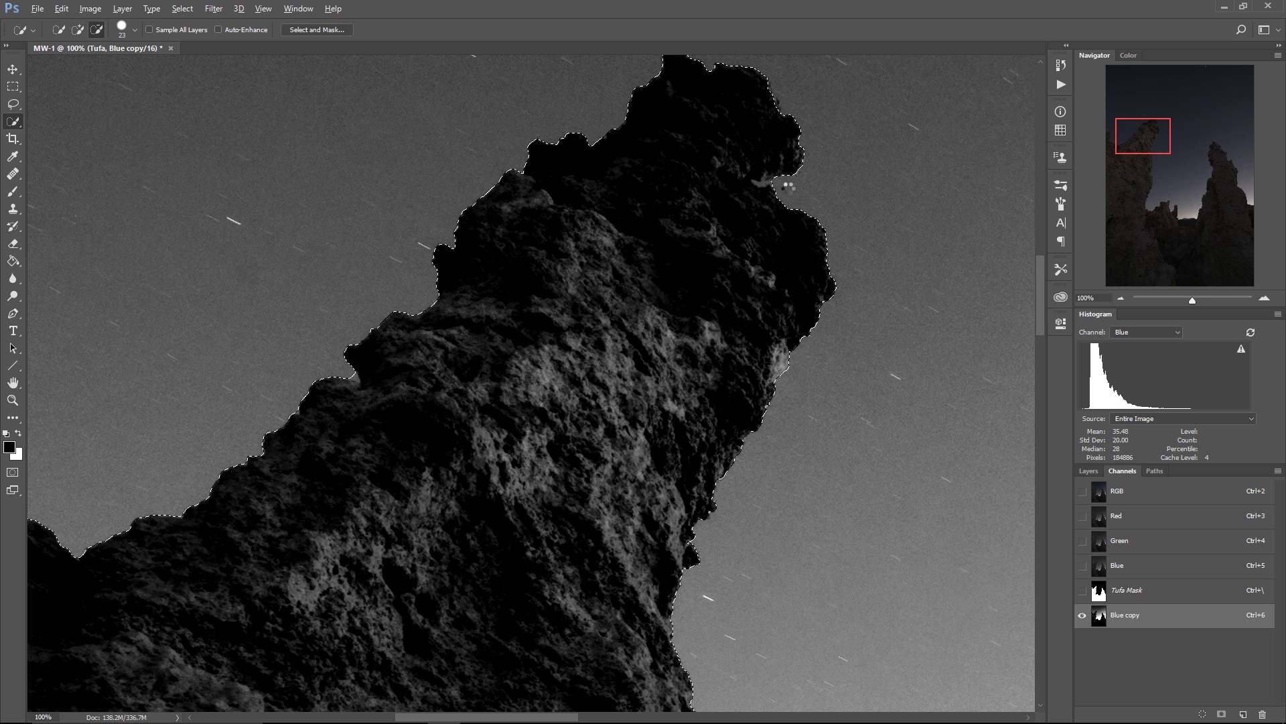
Refine the sky selection around the left tower, adjusting the notch below its tip and subtracting the rock at the image's left edge
key(alt)
drag(780, 188, 761, 186)
drag(1131, 137, 1110, 144)
key(alt)
key(ctrl+z)
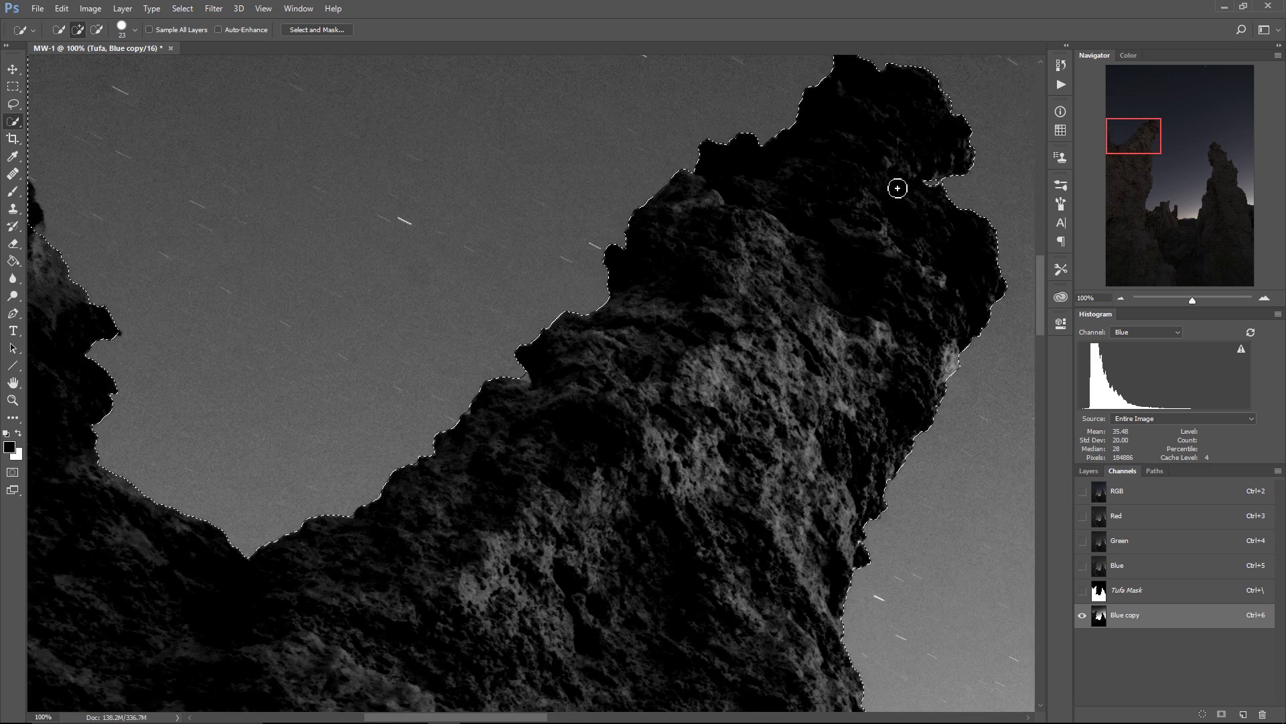
mouse_move(512, 376)
mouse_down()
mouse_move(529, 376)
mouse_move(518, 378)
mouse_up()
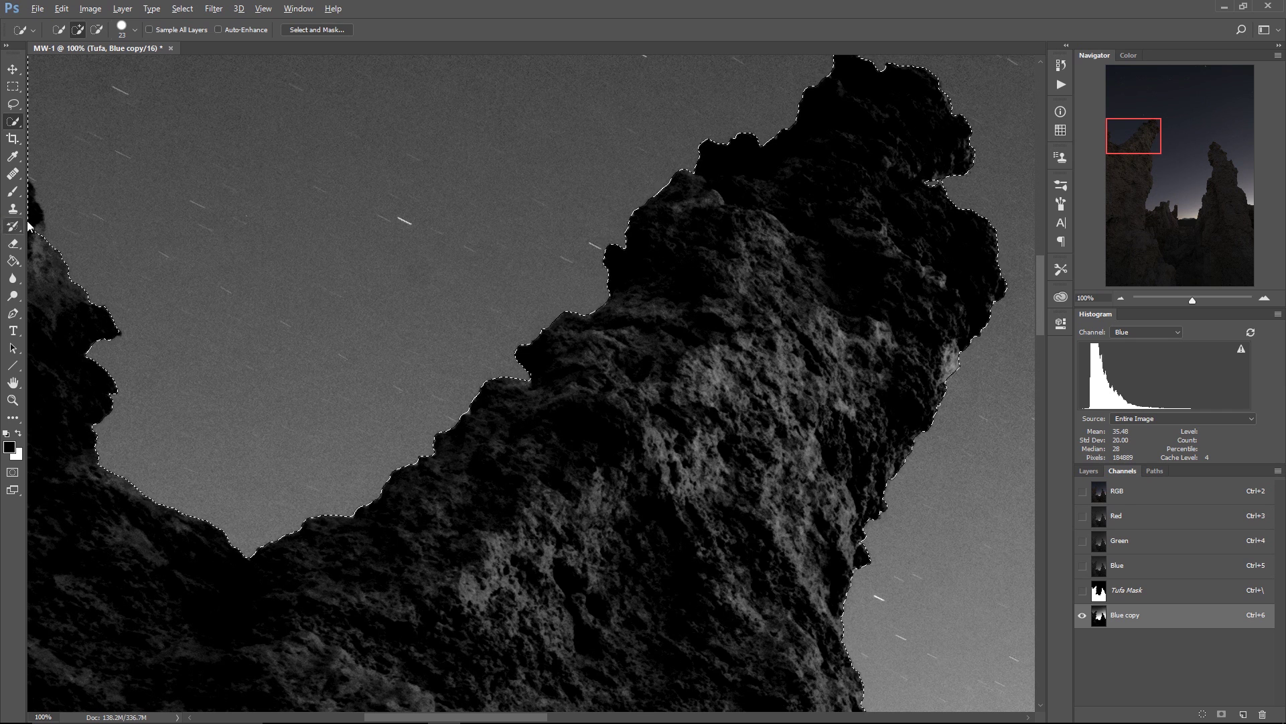
key(alt)
mouse_move(35, 241)
mouse_down()
mouse_move(31, 194)
mouse_move(4, 244)
mouse_up()
Add the missed notch of sky near the right tower's tip to the selection and check the outline down to the tower's base
drag(1134, 148, 1205, 163)
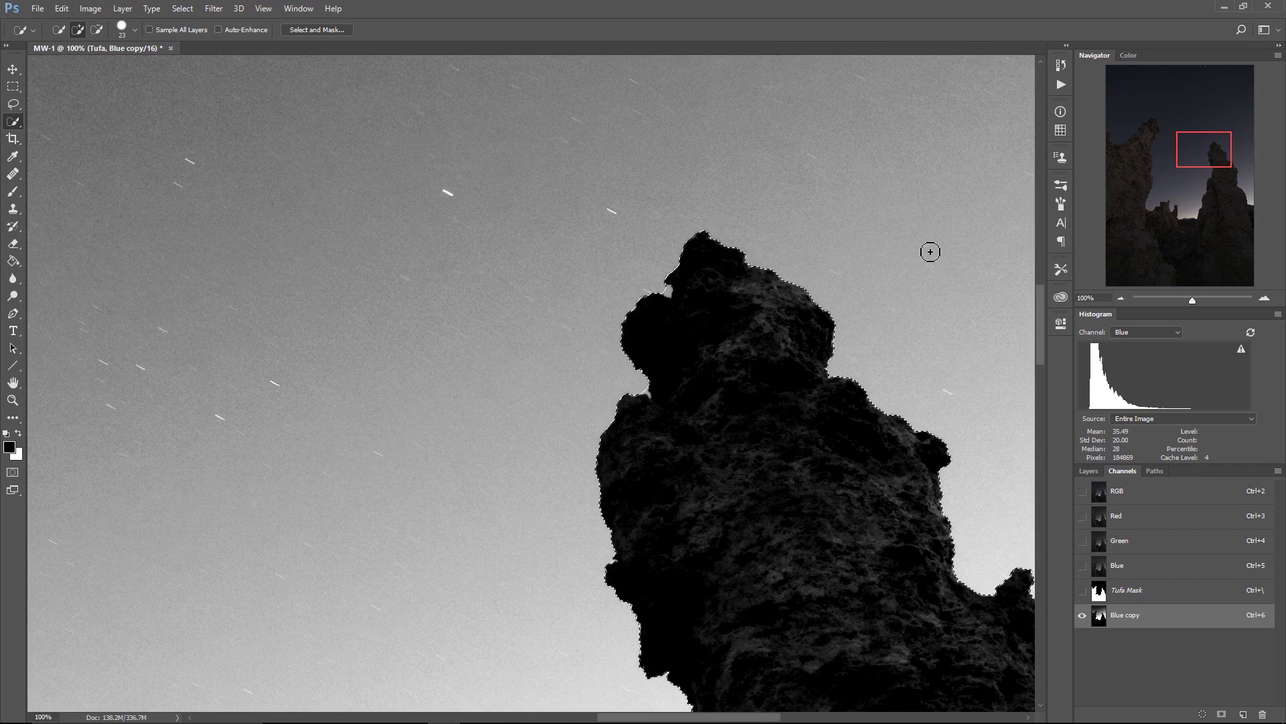
click(674, 293)
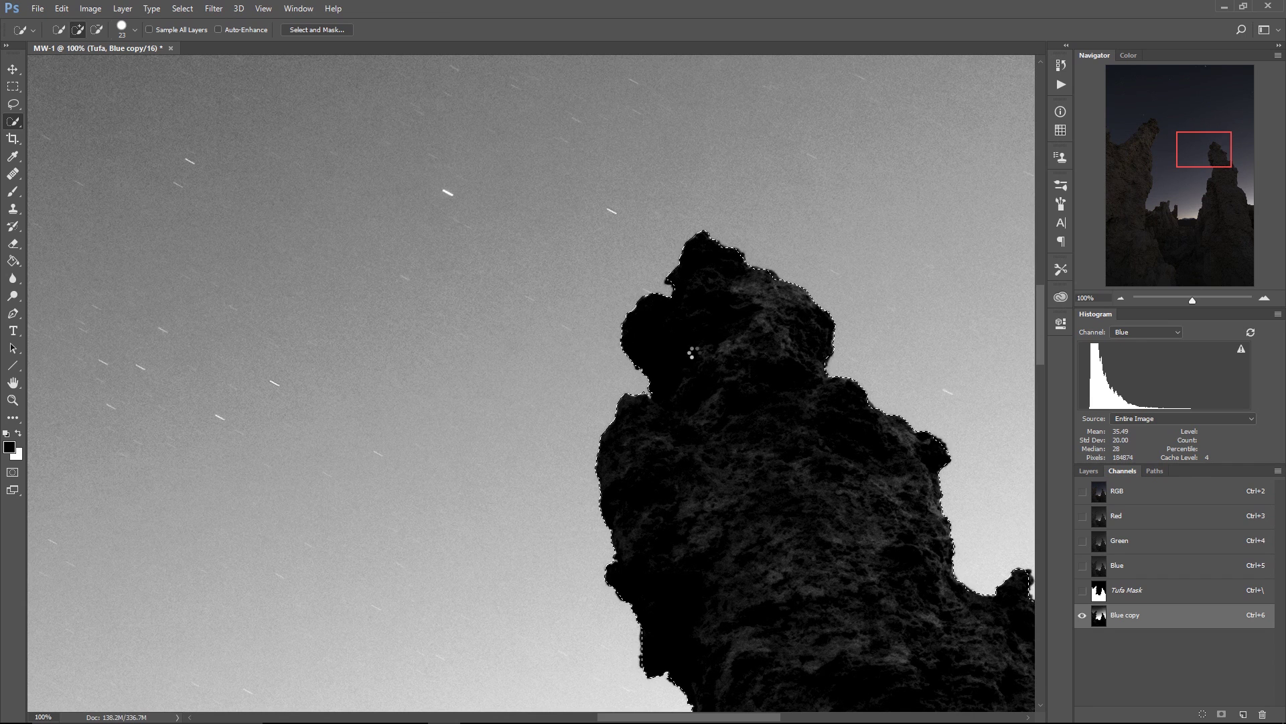
drag(1206, 153, 1248, 207)
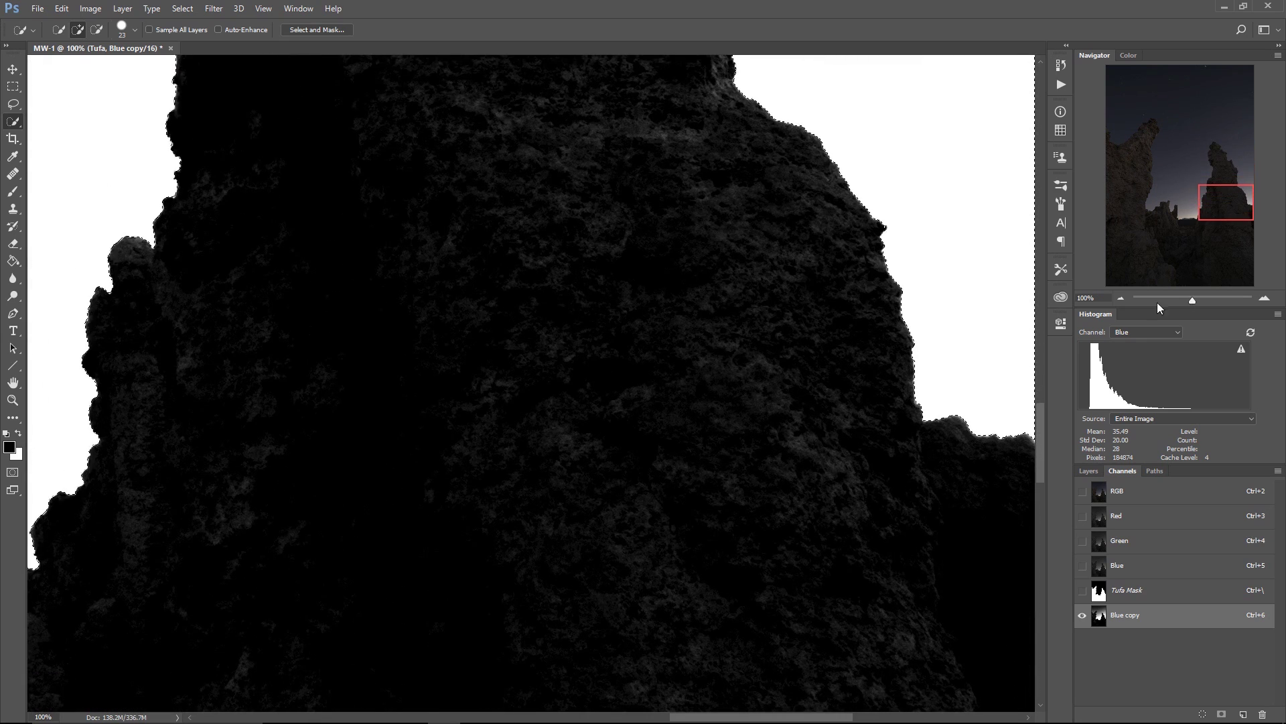
click(1121, 298)
click(1121, 297)
click(1121, 298)
click(1121, 298)
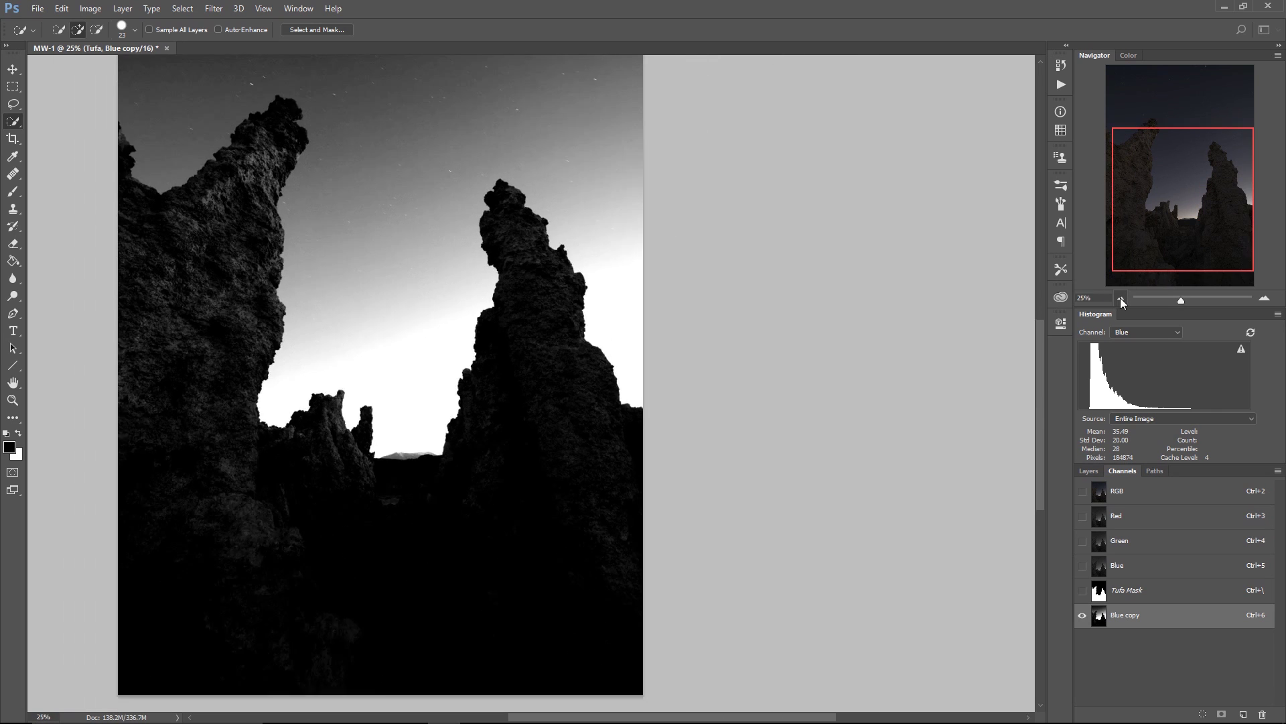
click(1120, 297)
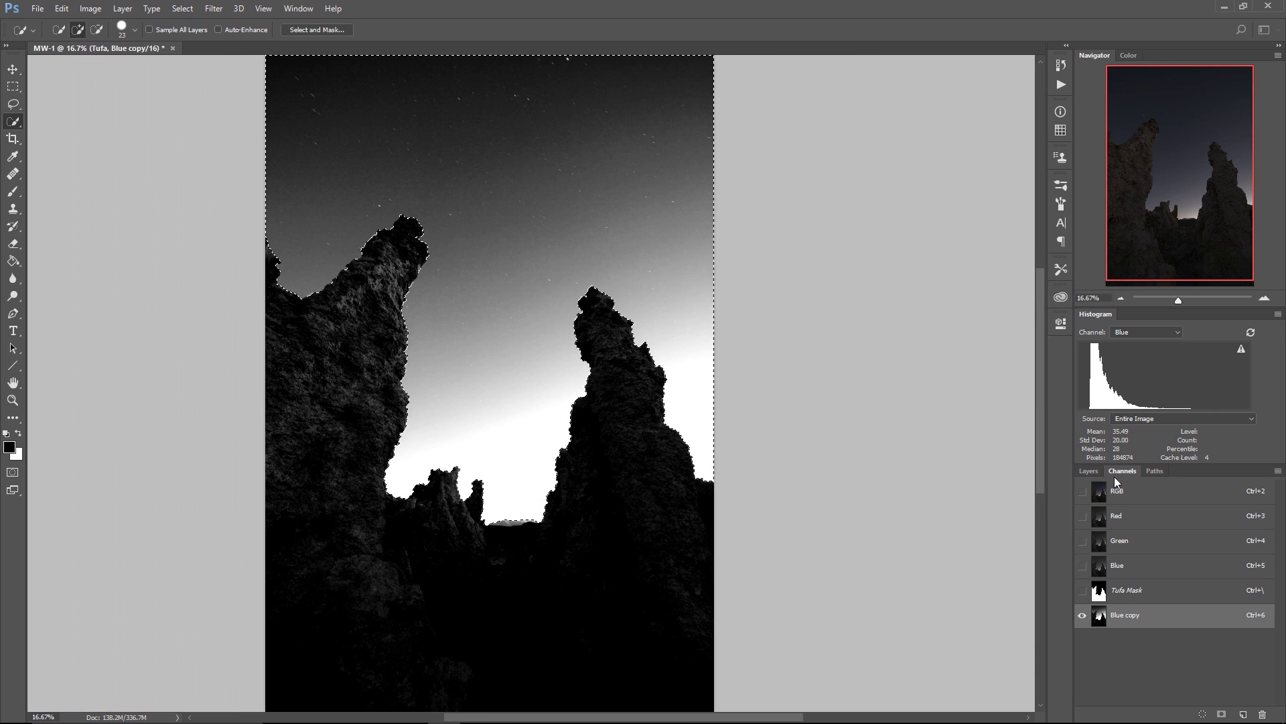
Restore the composite RGB channel view, return to the layers, and re-enable the Tufa layer's mask
click(1143, 500)
click(1089, 471)
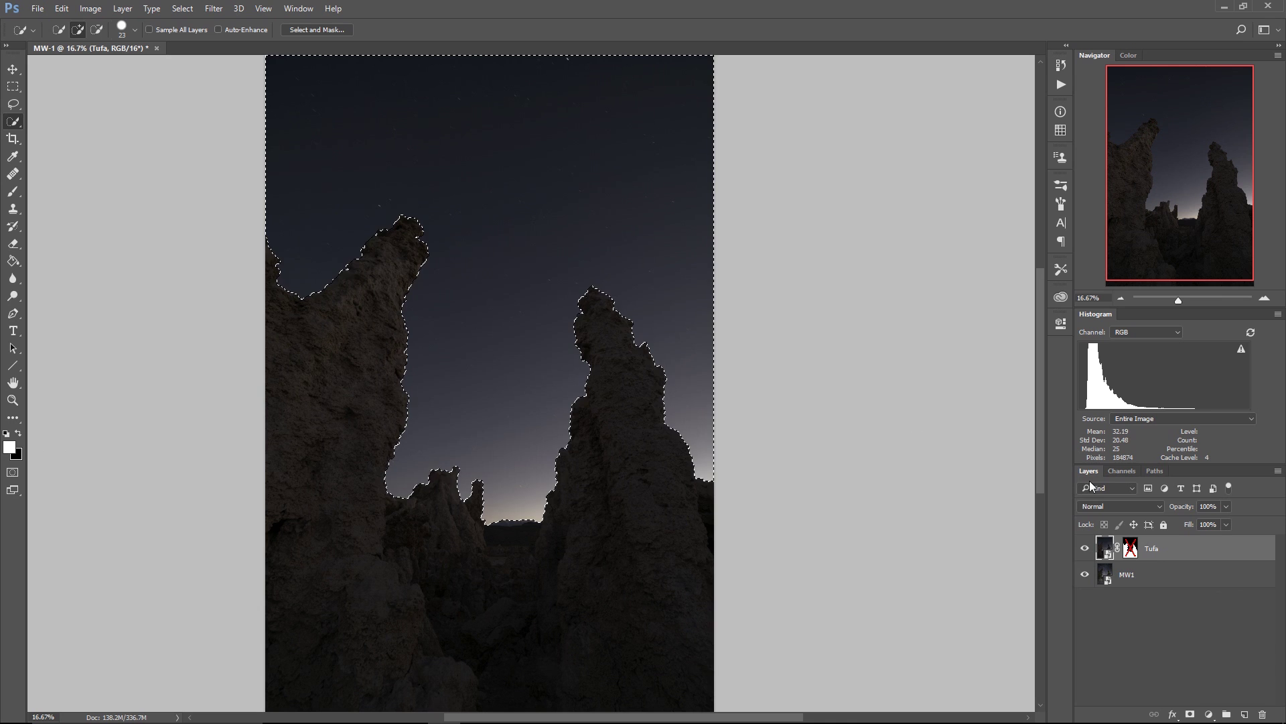
shift+click(1131, 548)
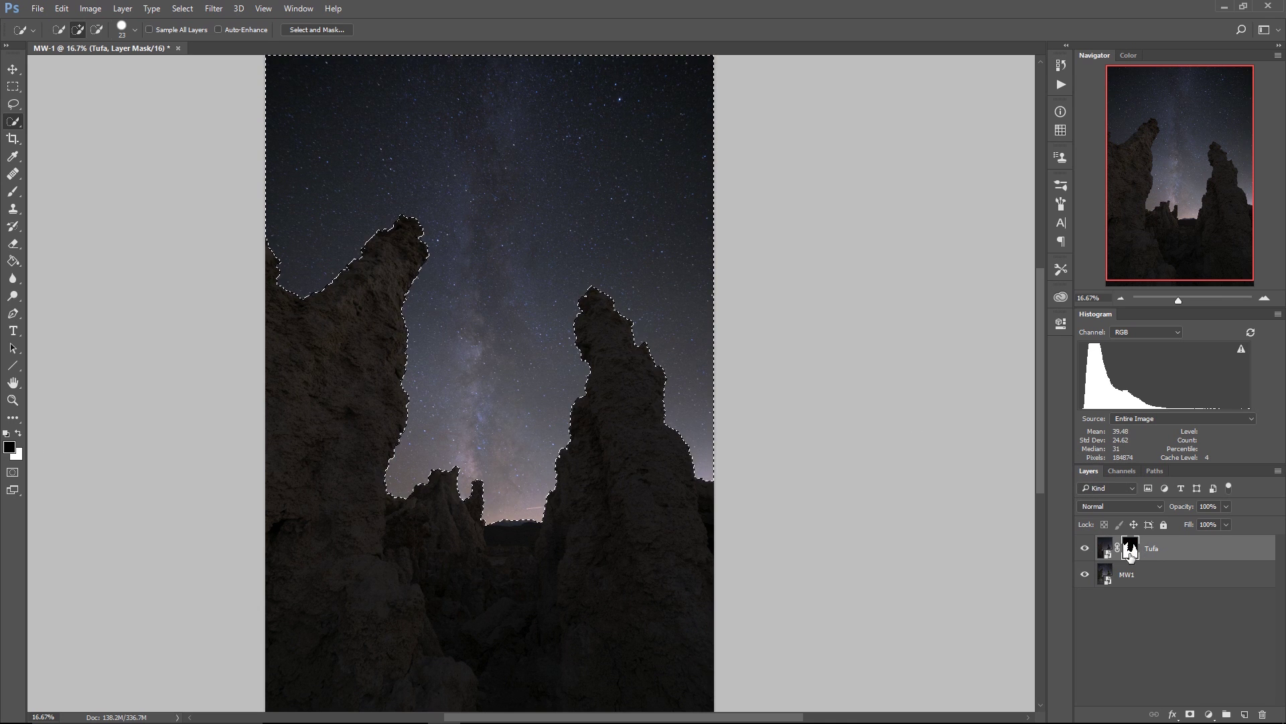
Clear the selection, switch to the Brush tool, and examine the Tufa mask's edges at 100% along the right and left towers
click(1264, 299)
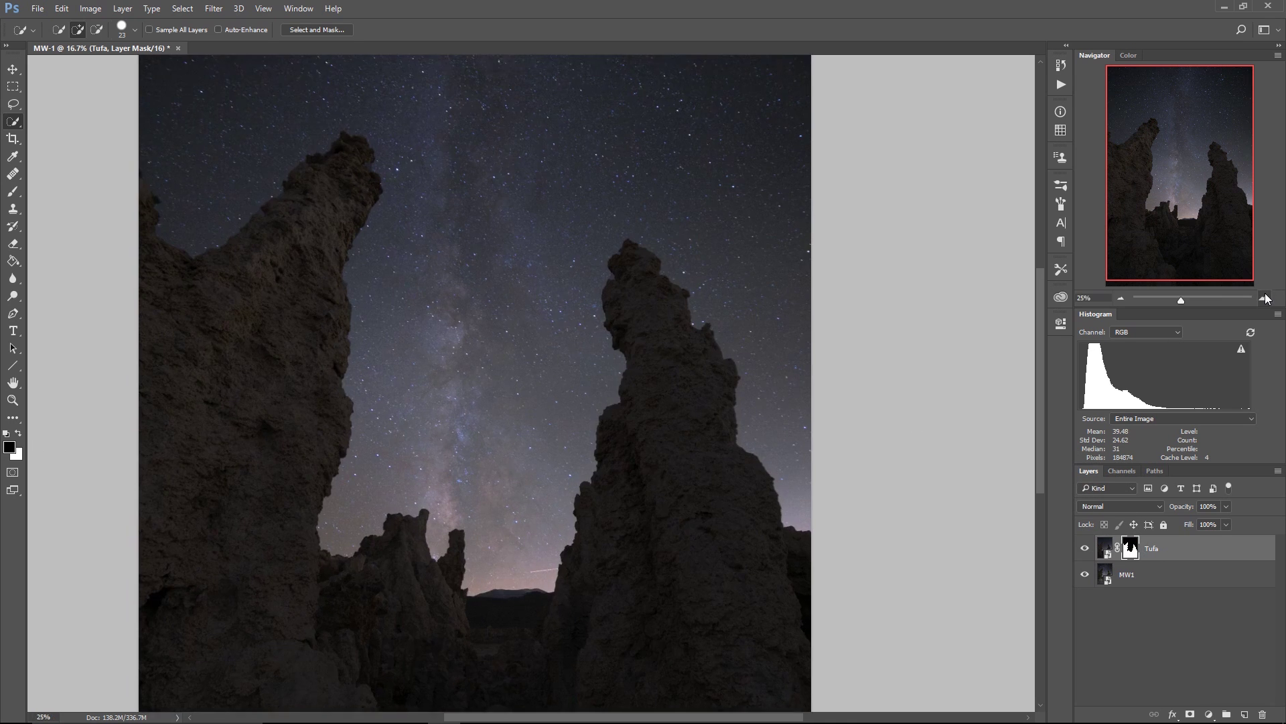
click(1264, 298)
click(1264, 298)
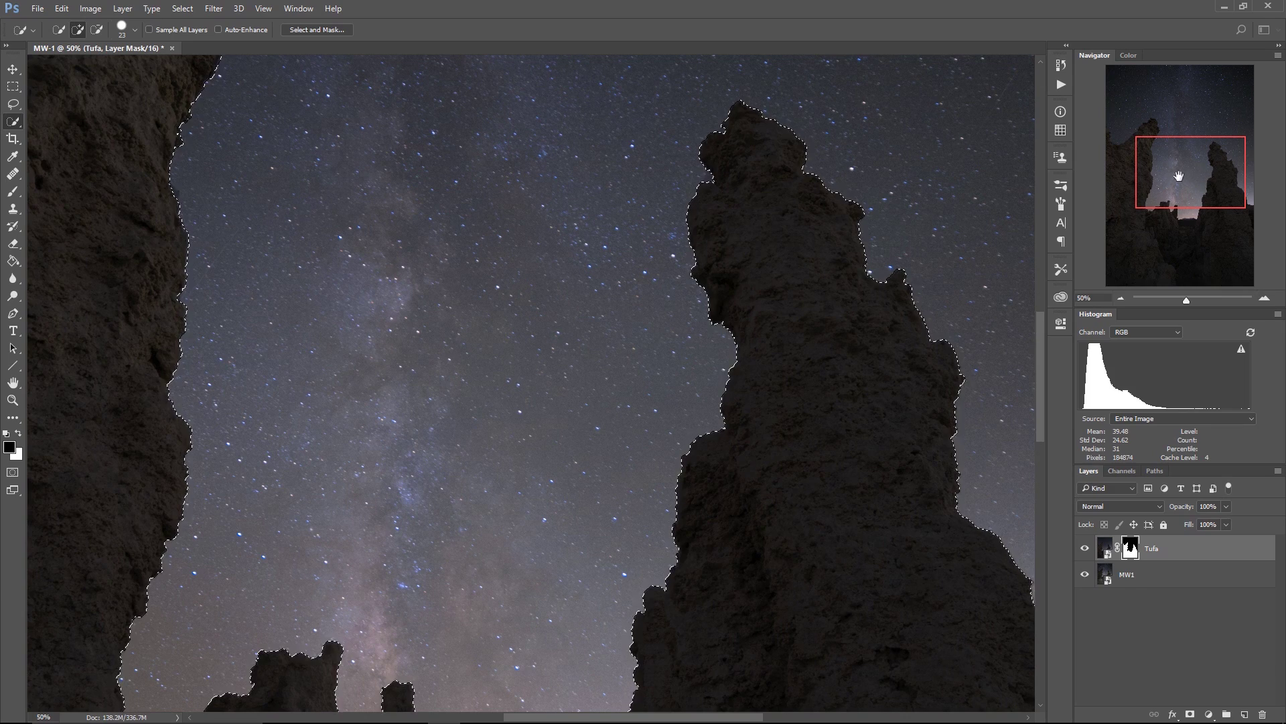
drag(1180, 177, 1194, 148)
click(1264, 298)
click(1265, 299)
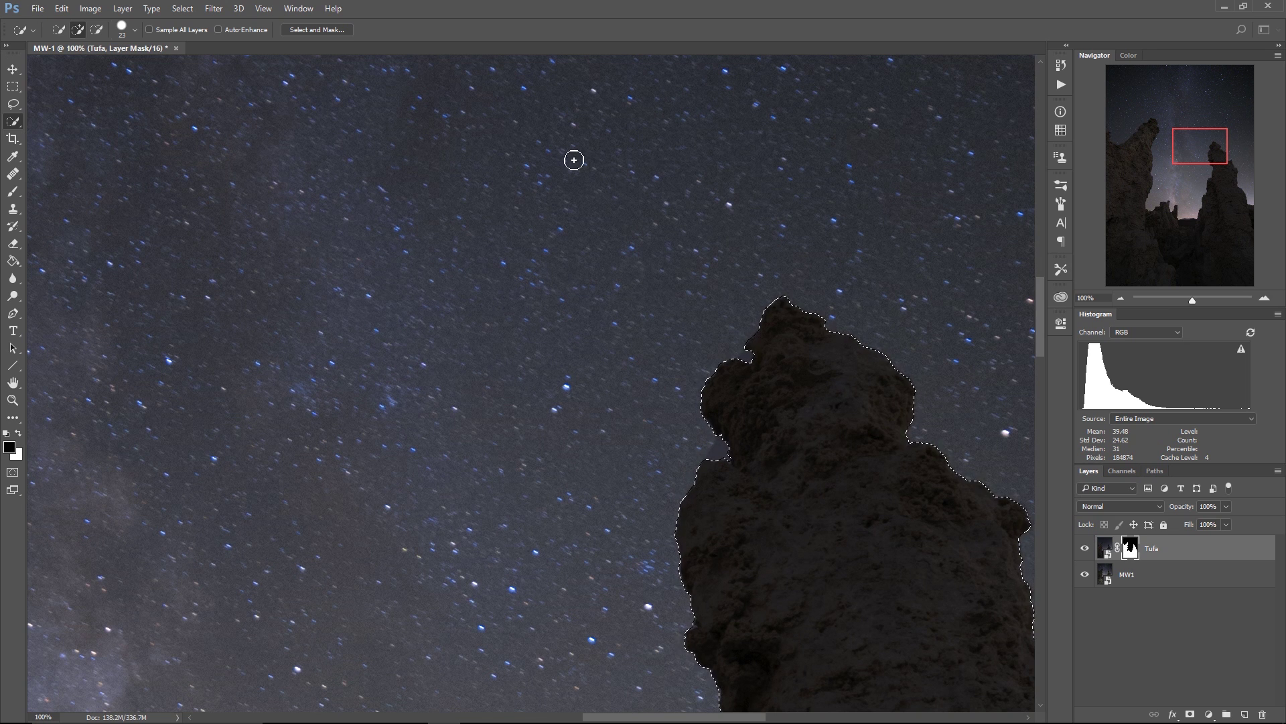
key(b)
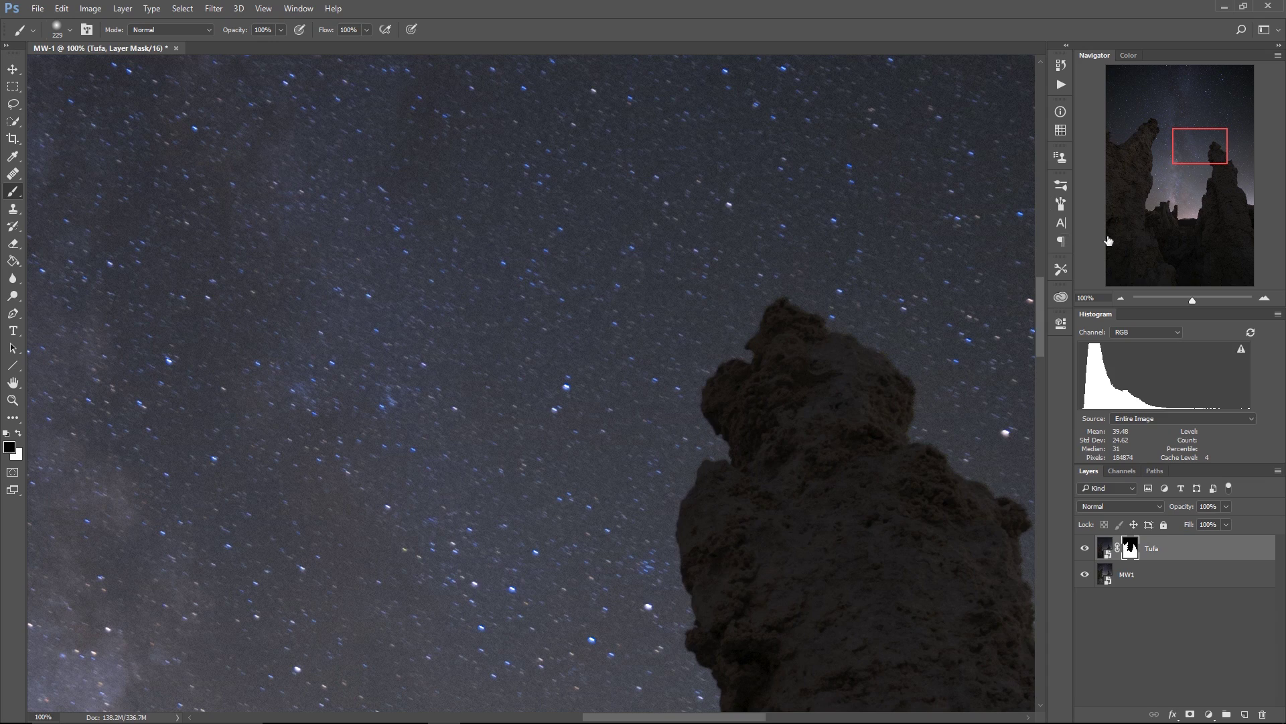
drag(1194, 154, 1081, 153)
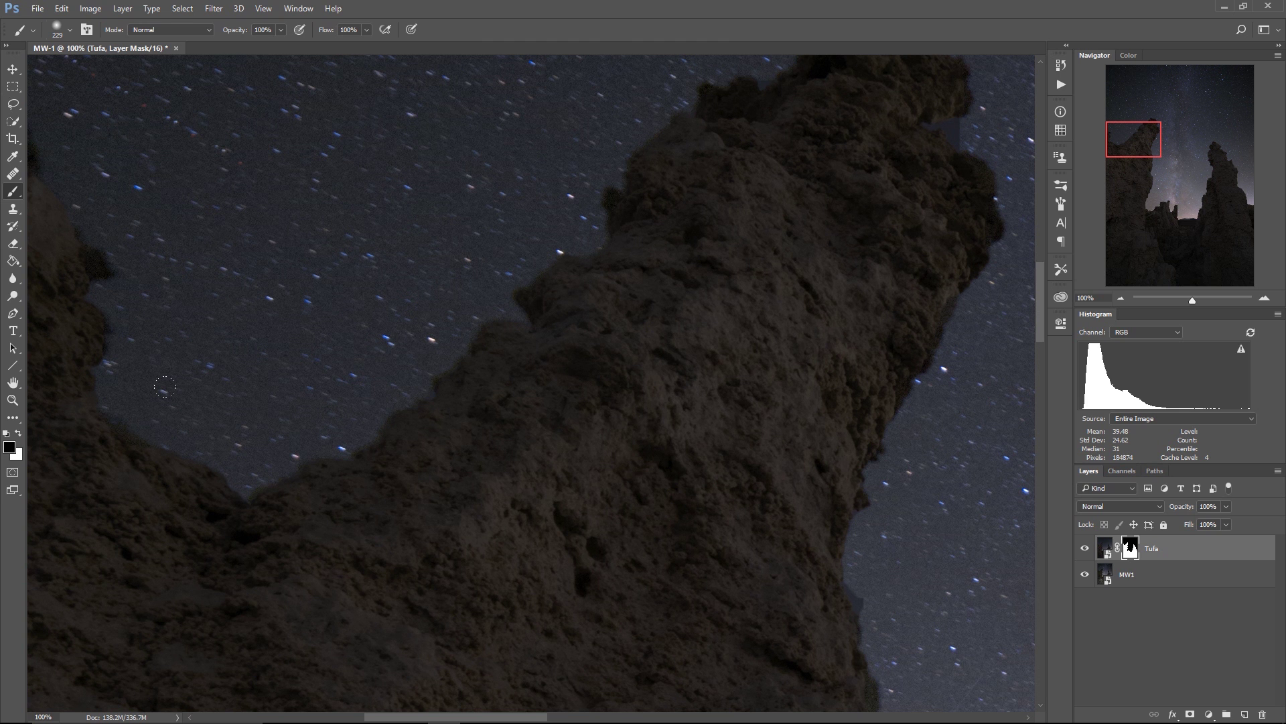
drag(470, 288, 341, 442)
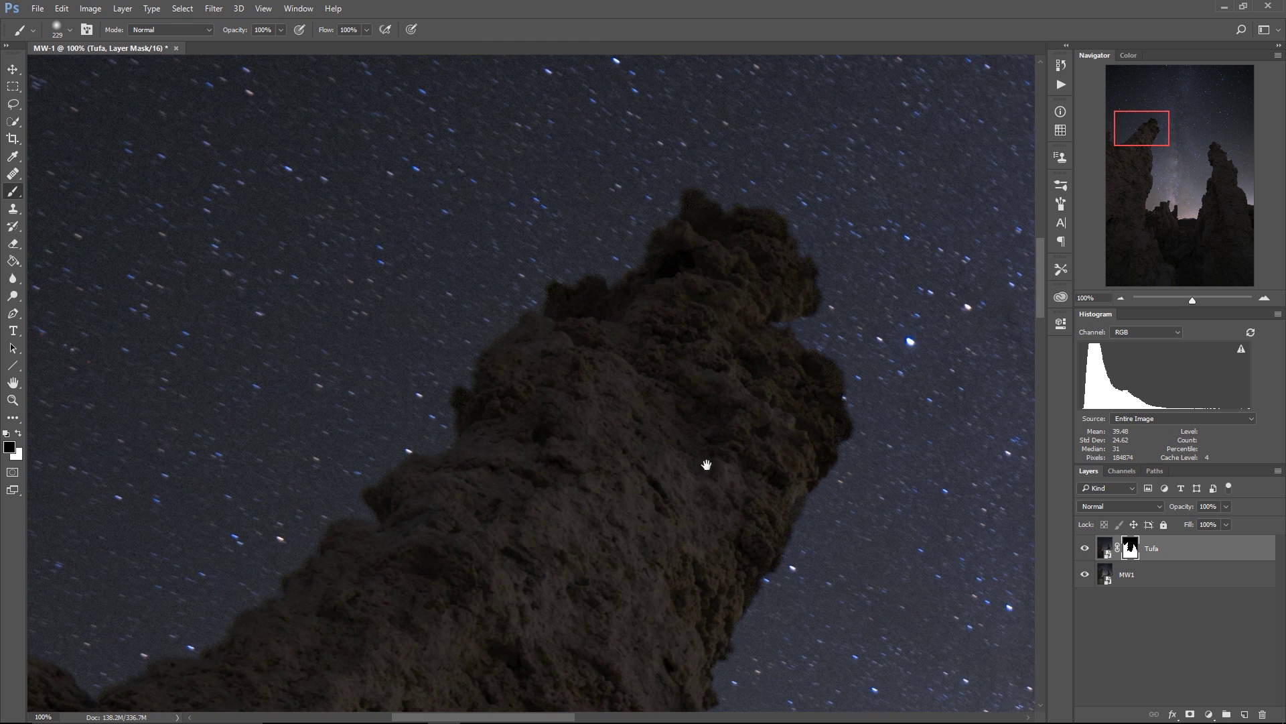
Examine the blended edge of the left tower at 100%, from its tip down to its base
drag(706, 464, 698, 369)
drag(693, 513, 629, 368)
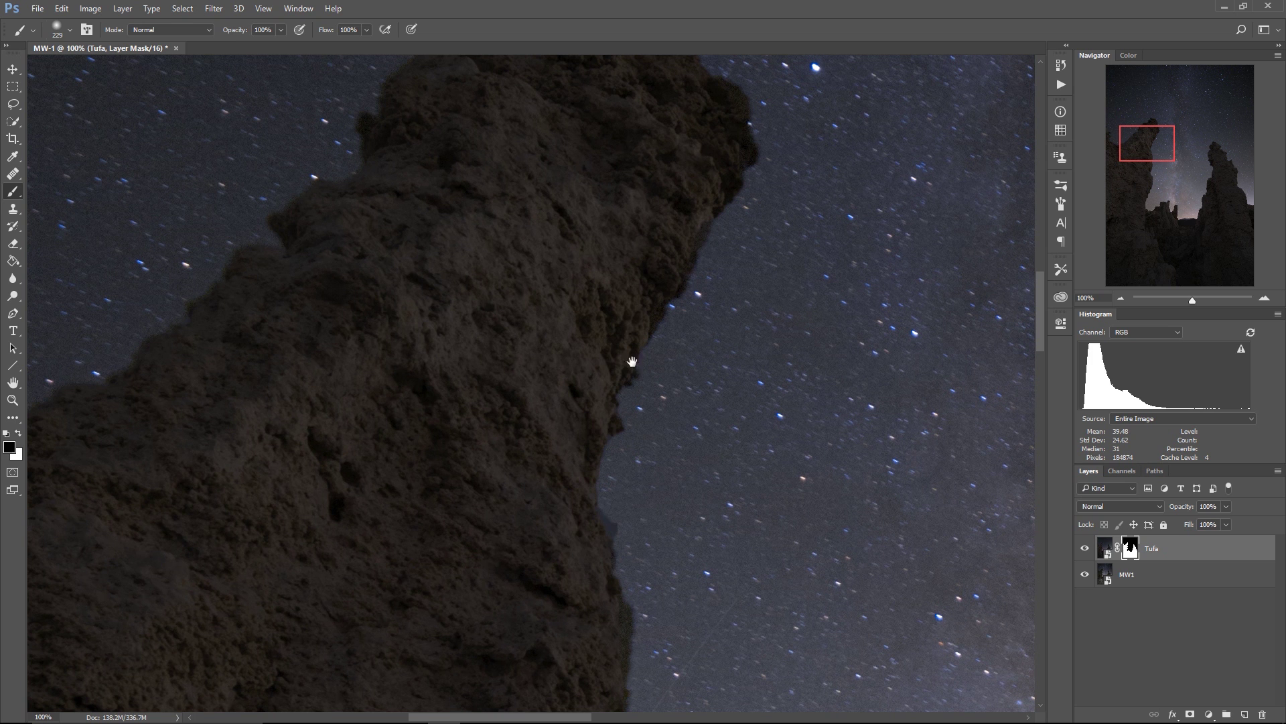
drag(684, 468, 691, 225)
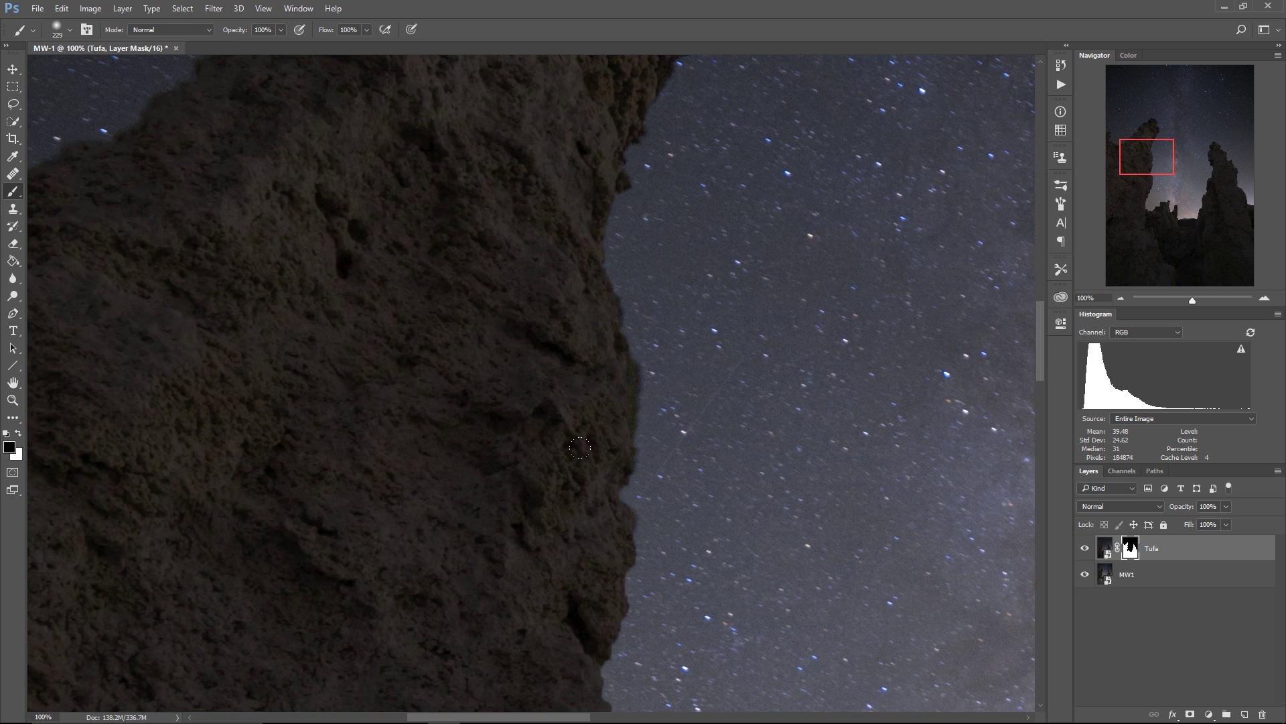
scroll(681, 525, down, 5)
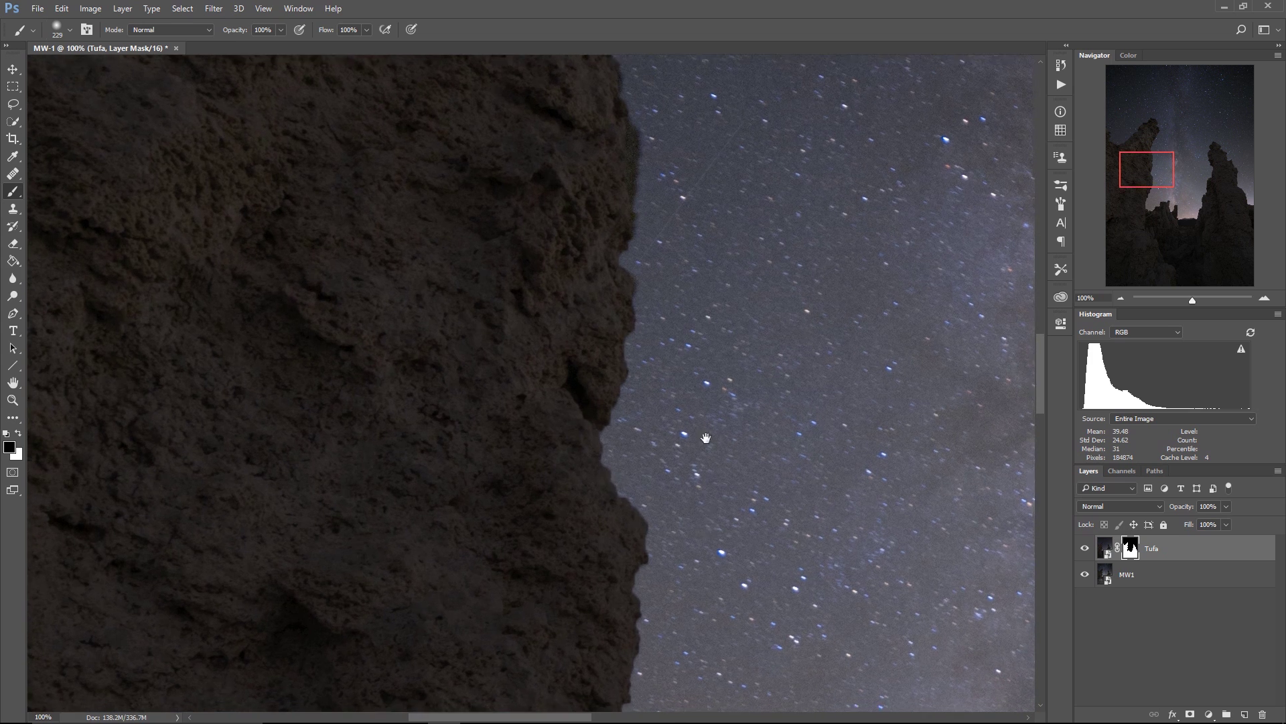
scroll(582, 431, down, 9)
scroll(732, 315, down, 2)
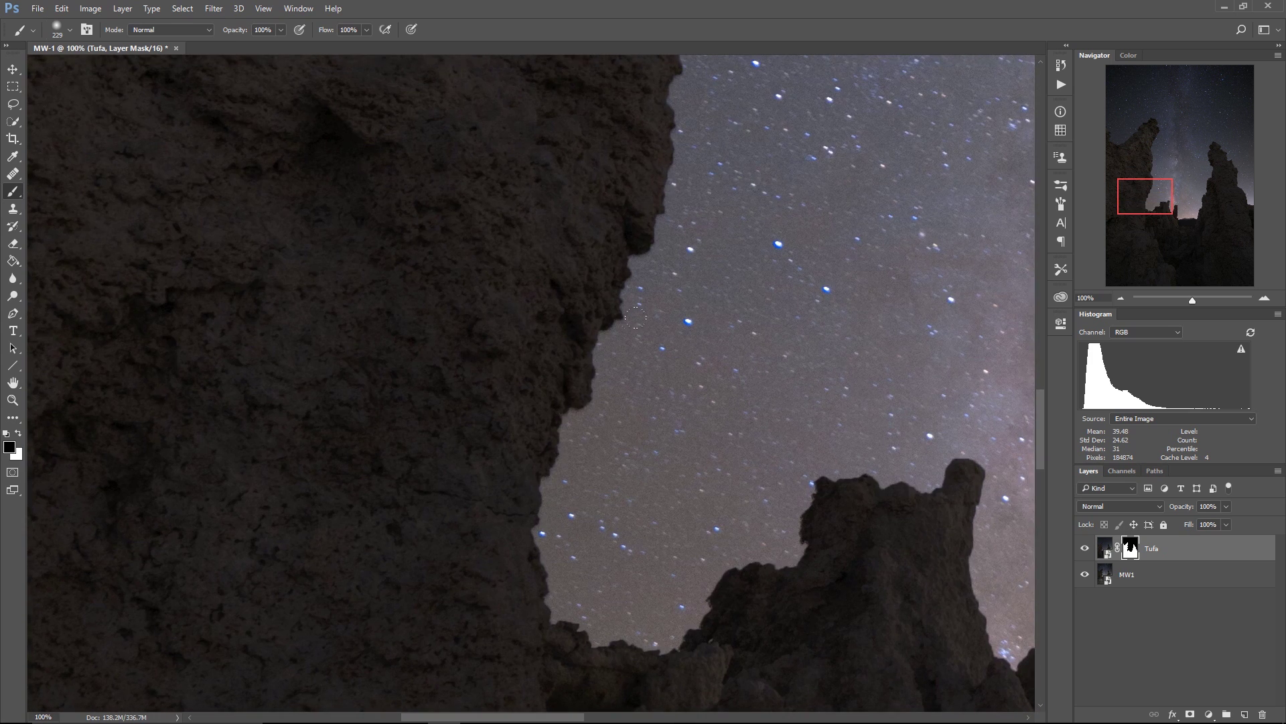
drag(784, 391, 614, 446)
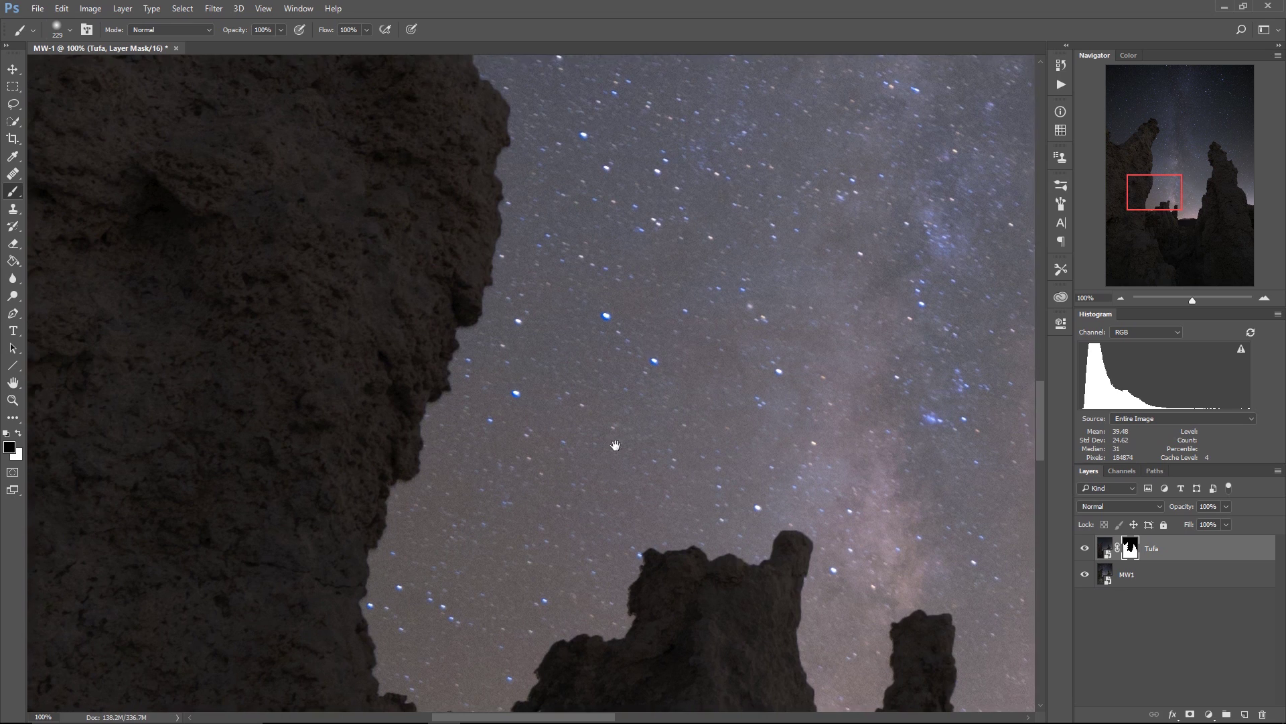
Examine the blend at 100% along the central rocks and both sides of the right tower
drag(787, 402, 552, 170)
scroll(740, 275, right, 5)
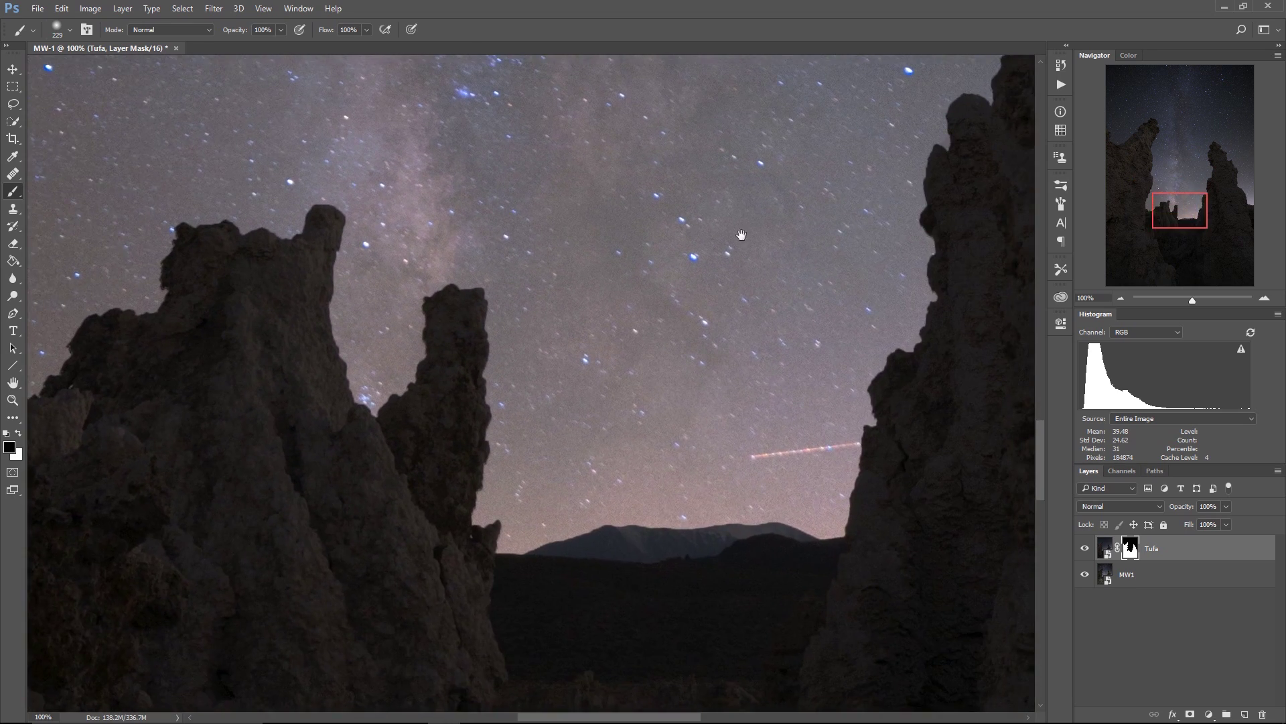
drag(753, 230, 576, 395)
drag(683, 303, 676, 469)
scroll(560, 388, up, 3)
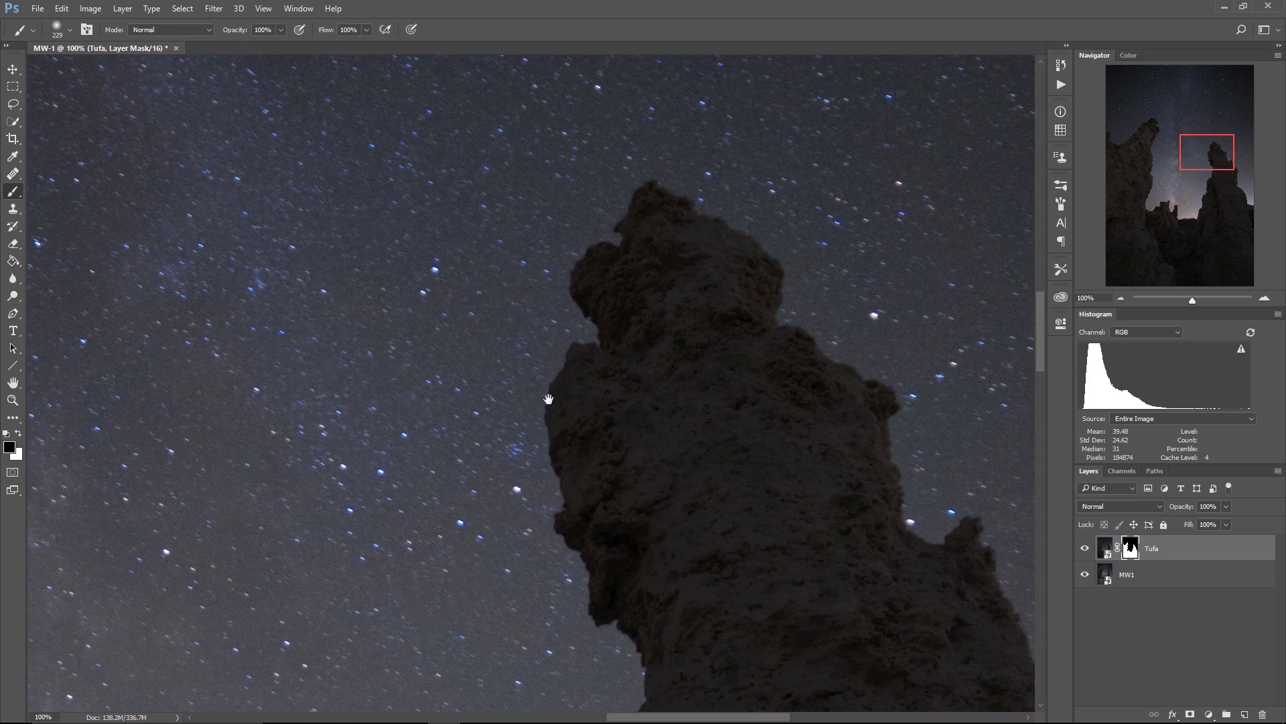
drag(879, 313, 675, 144)
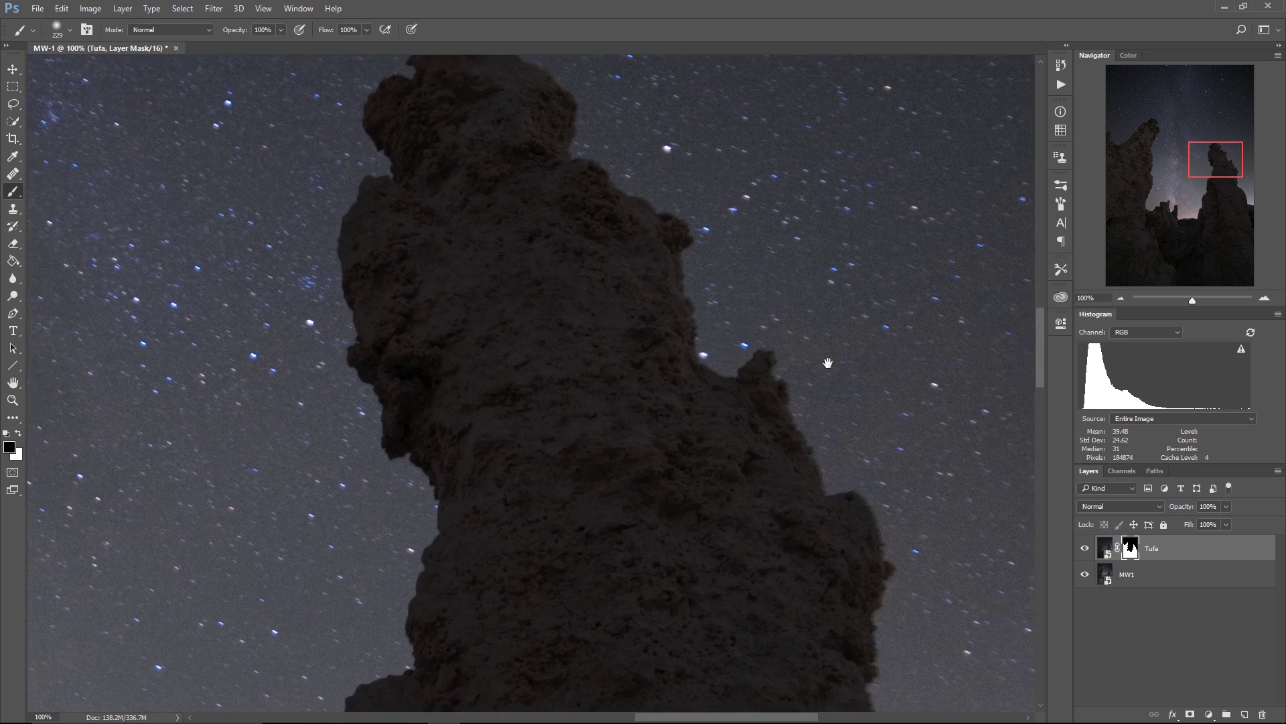
drag(858, 507, 836, 333)
scroll(903, 331, down, 4)
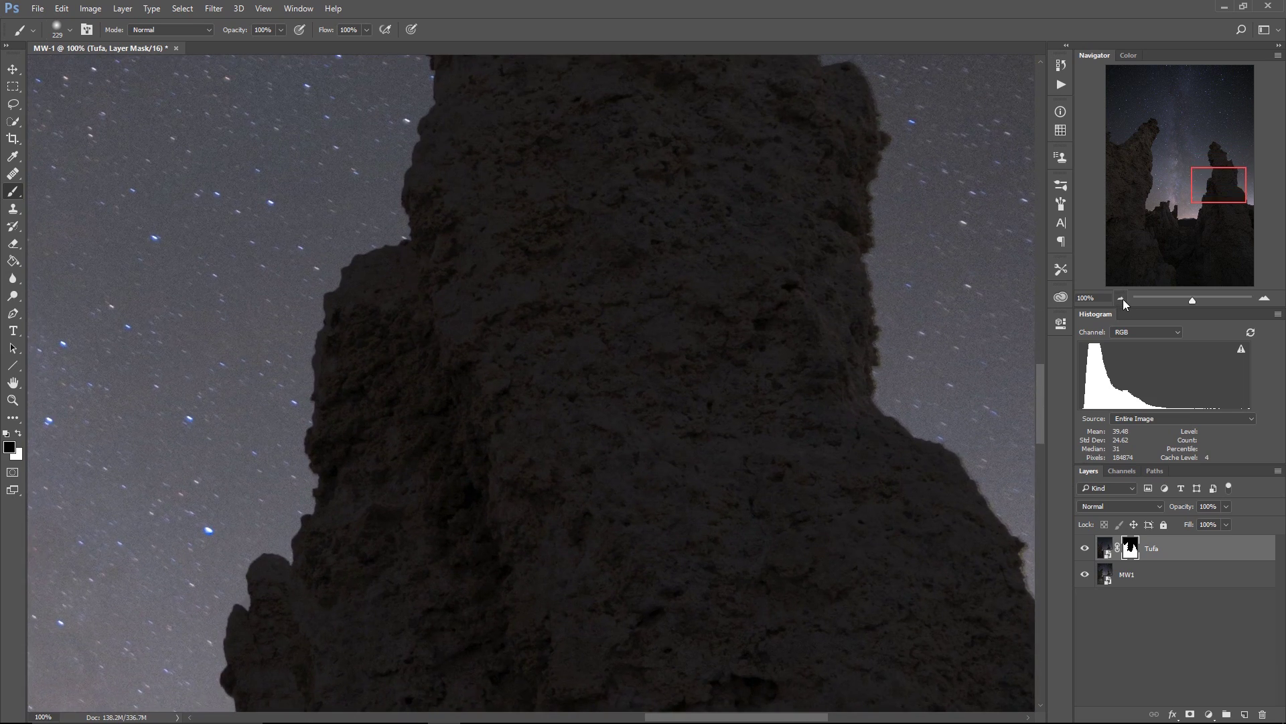
Display the Tufa layer mask alone in black and white and magnify it to 100% around the left tower
click(1122, 299)
click(1123, 297)
click(1122, 297)
click(1122, 298)
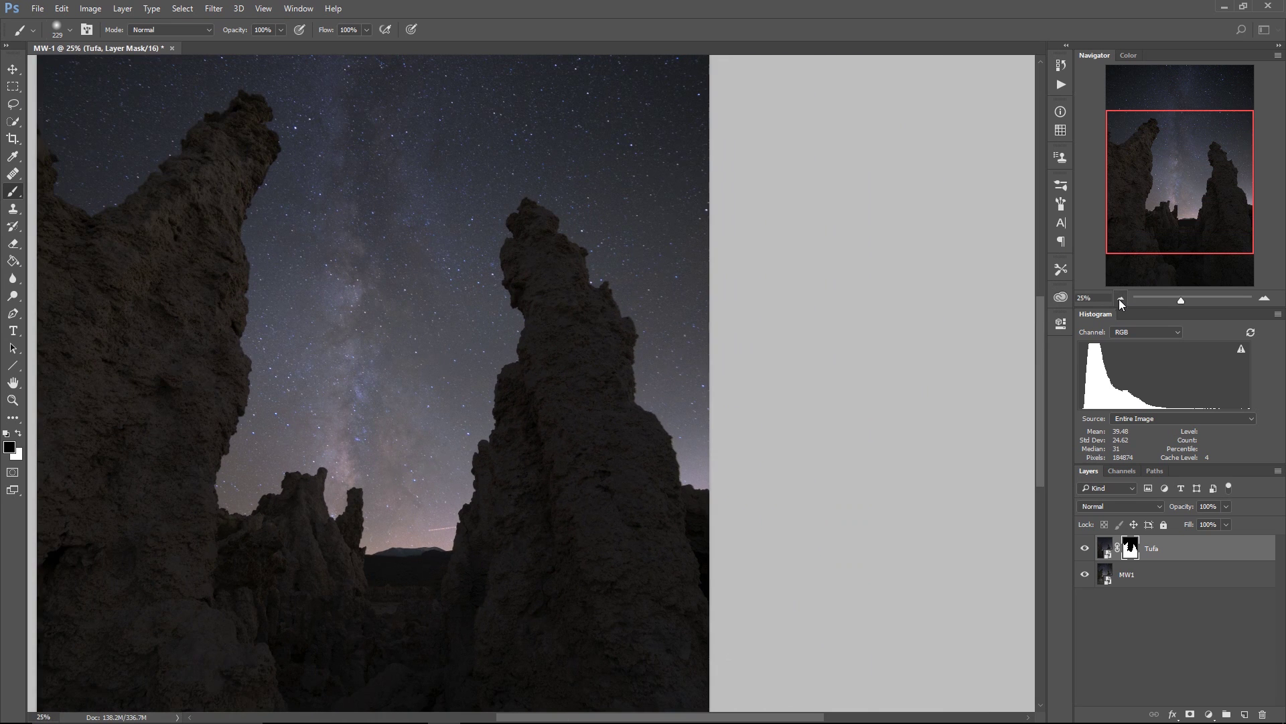
alt+click(1130, 548)
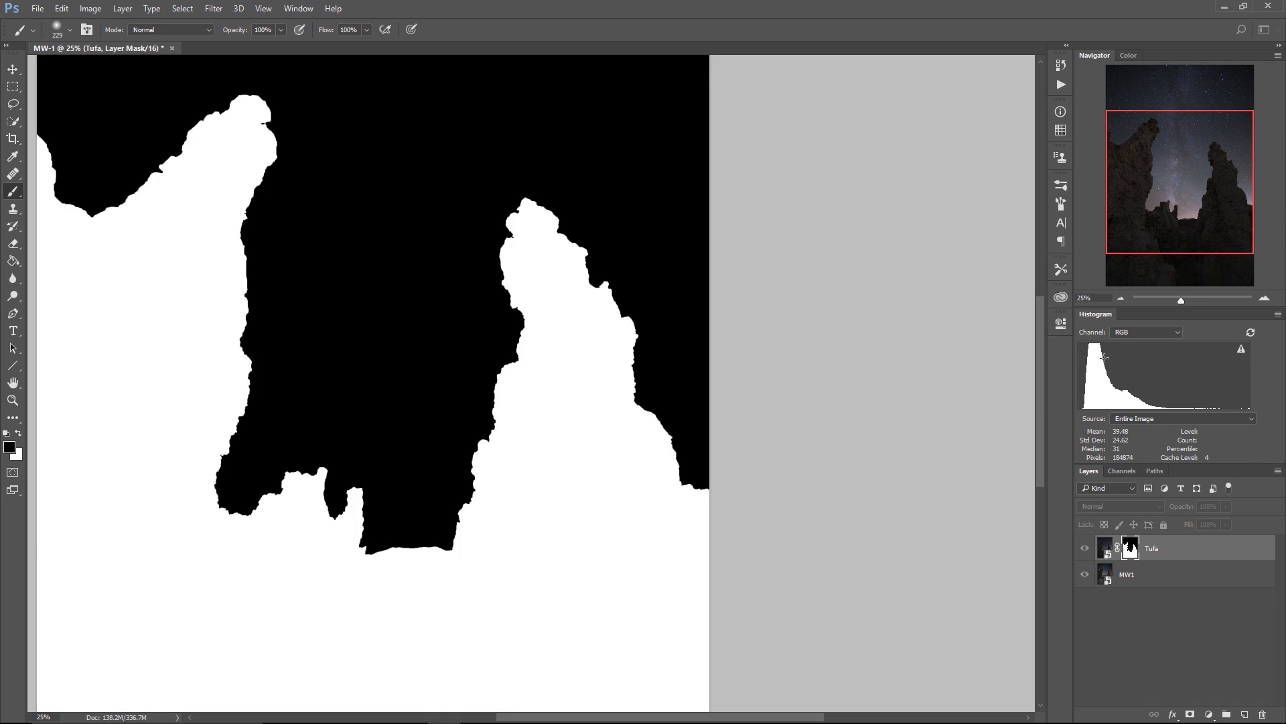
click(1264, 299)
click(1264, 299)
click(1264, 298)
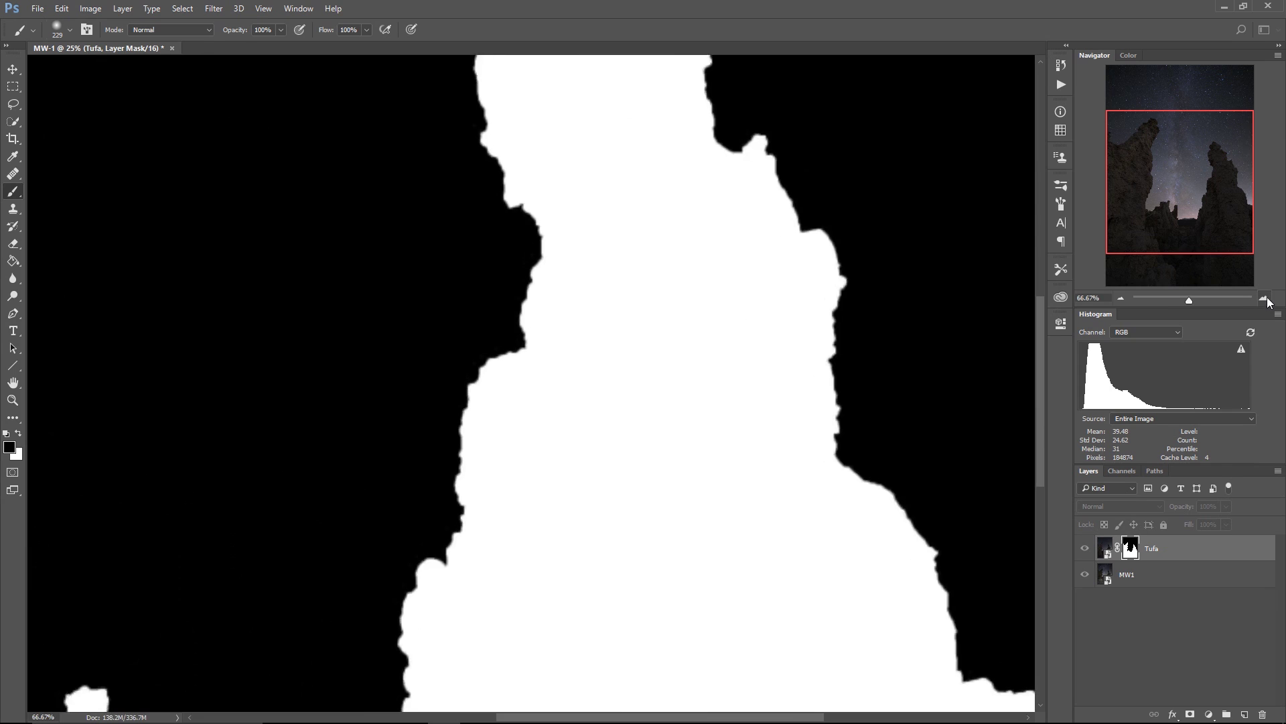
click(1264, 299)
drag(1149, 164, 1135, 137)
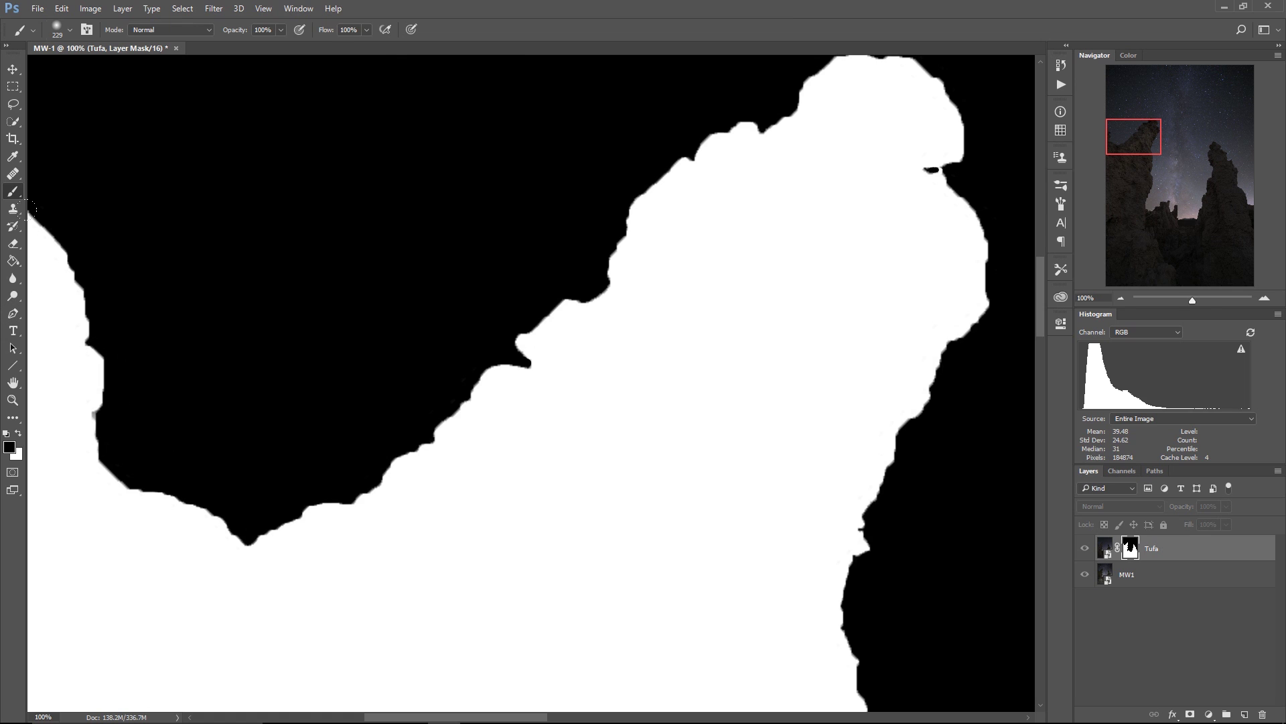
Inspect the black-and-white mask outline of the left tower from its tip down to its base
drag(393, 174, 324, 307)
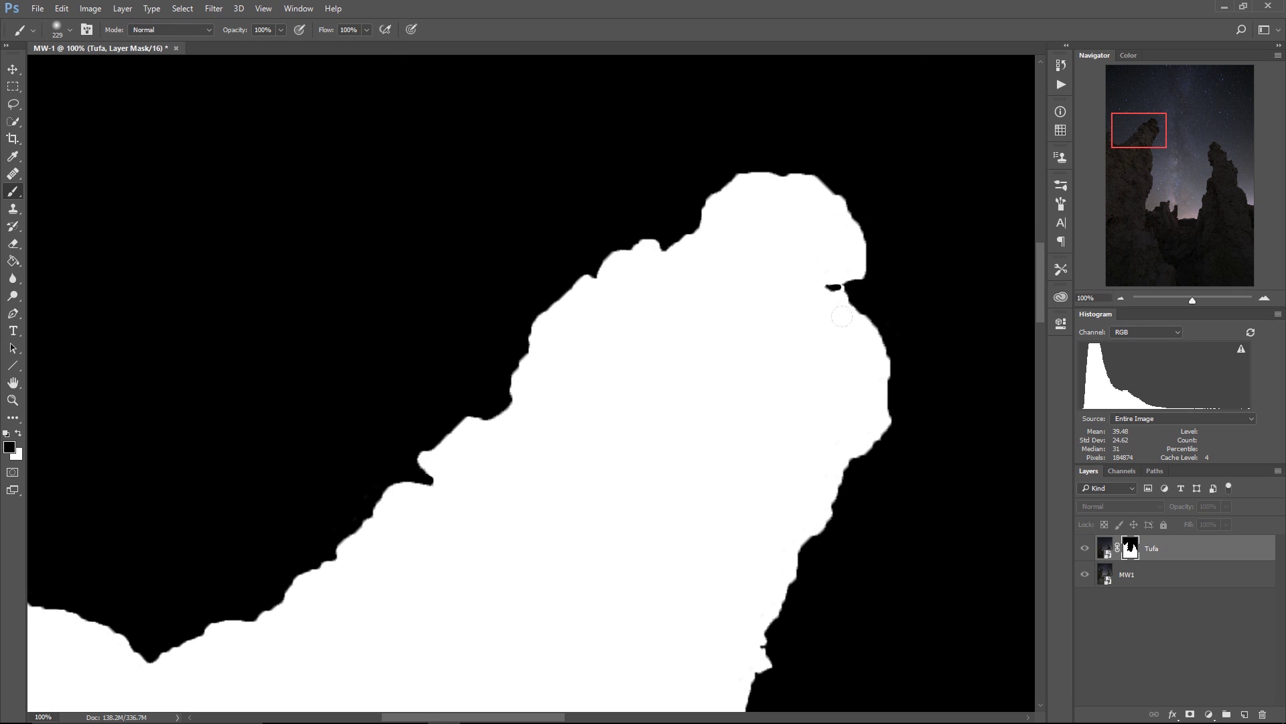
drag(813, 395, 744, 270)
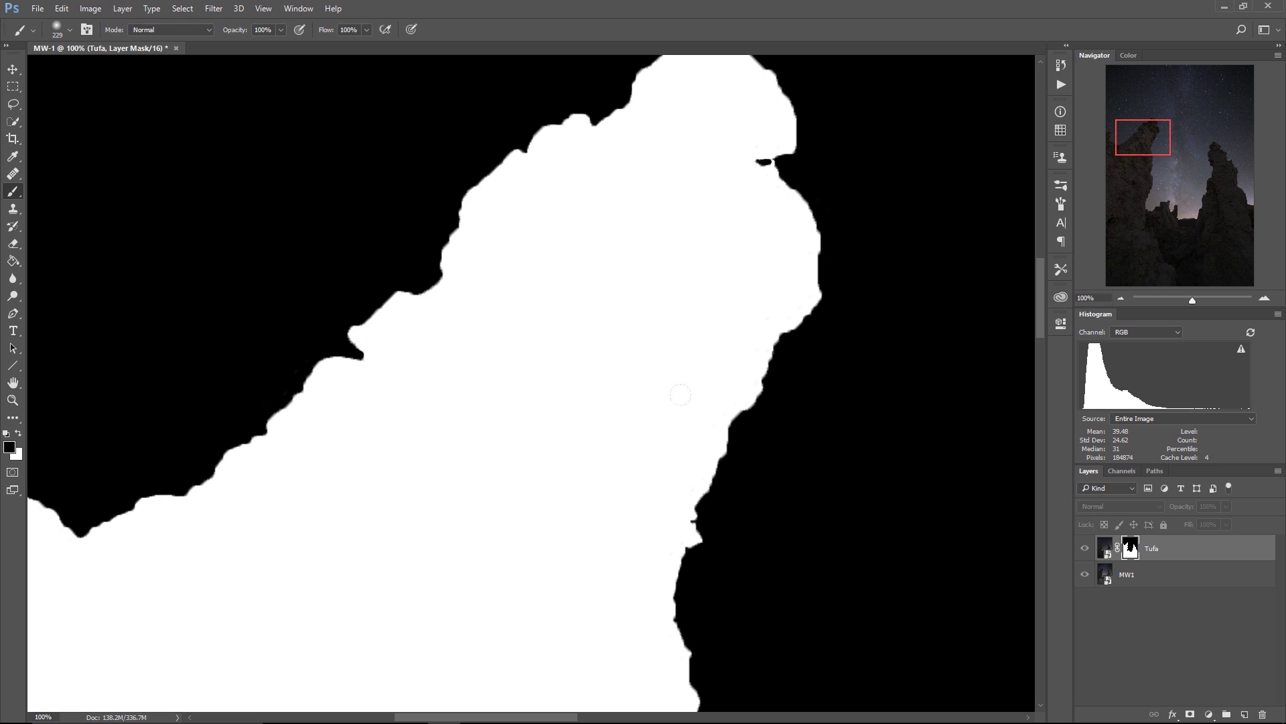
drag(753, 446, 741, 272)
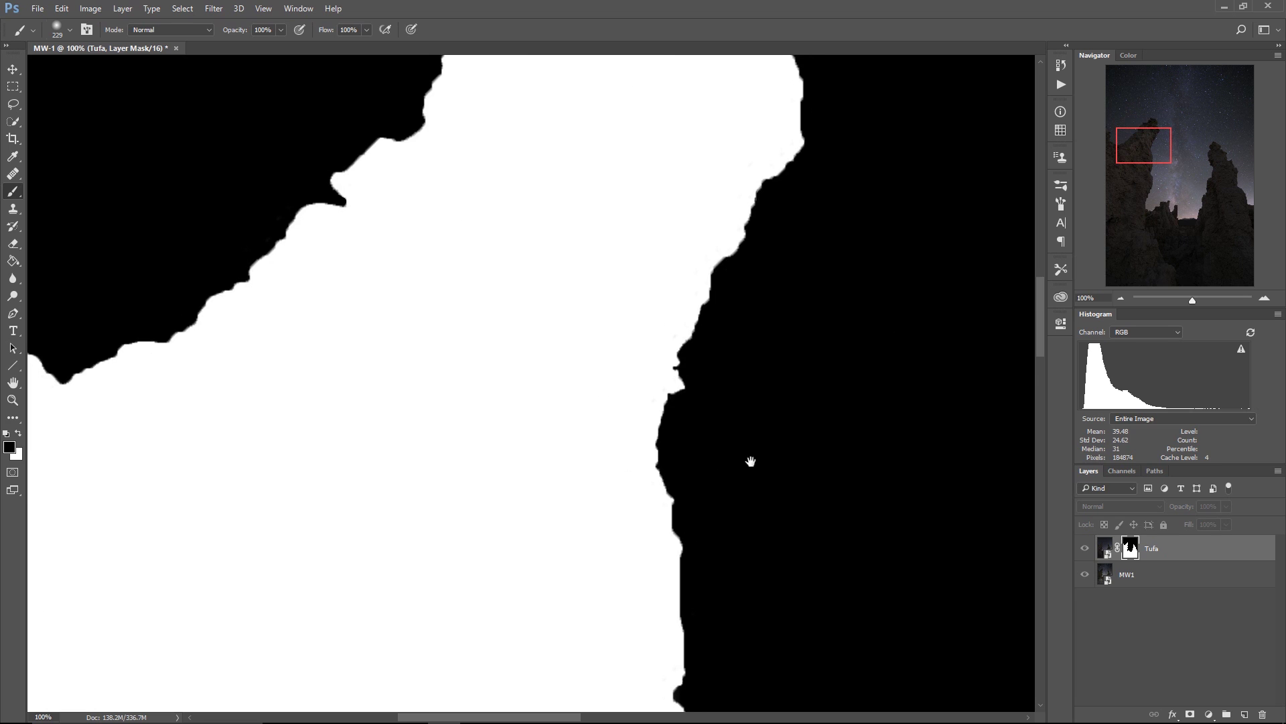
drag(749, 460, 628, 299)
drag(694, 482, 687, 254)
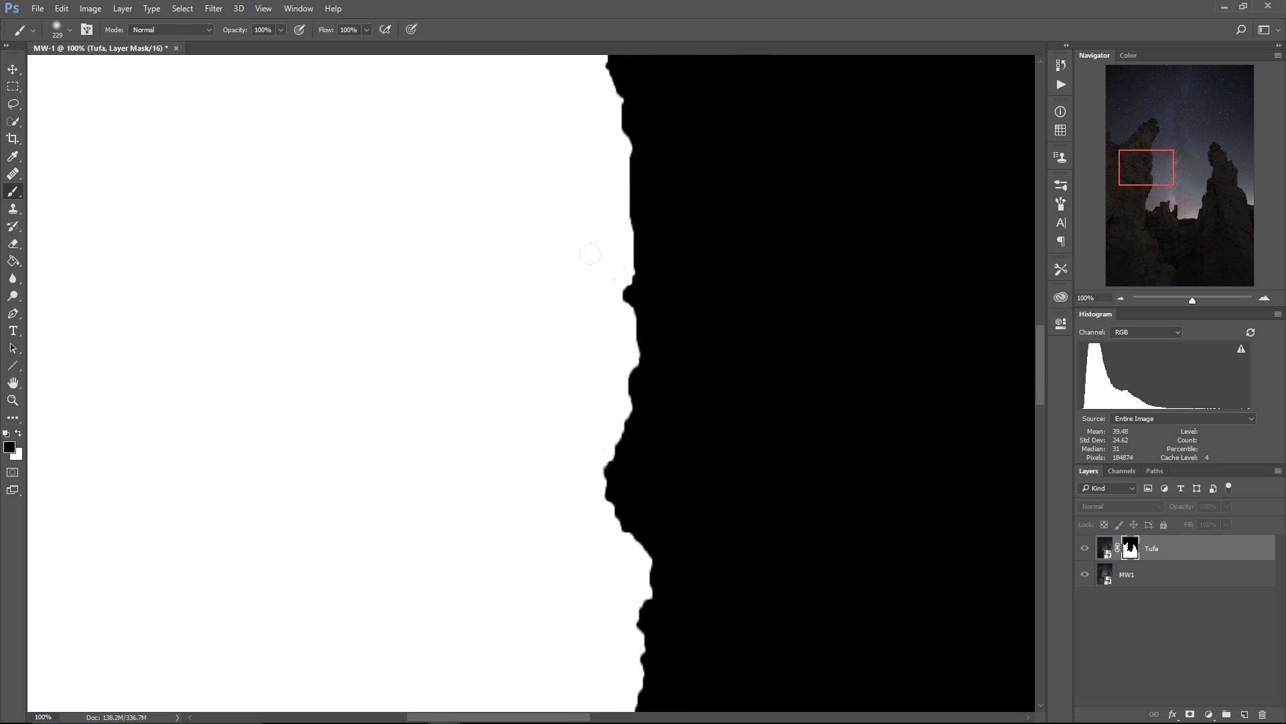
drag(583, 603, 546, 107)
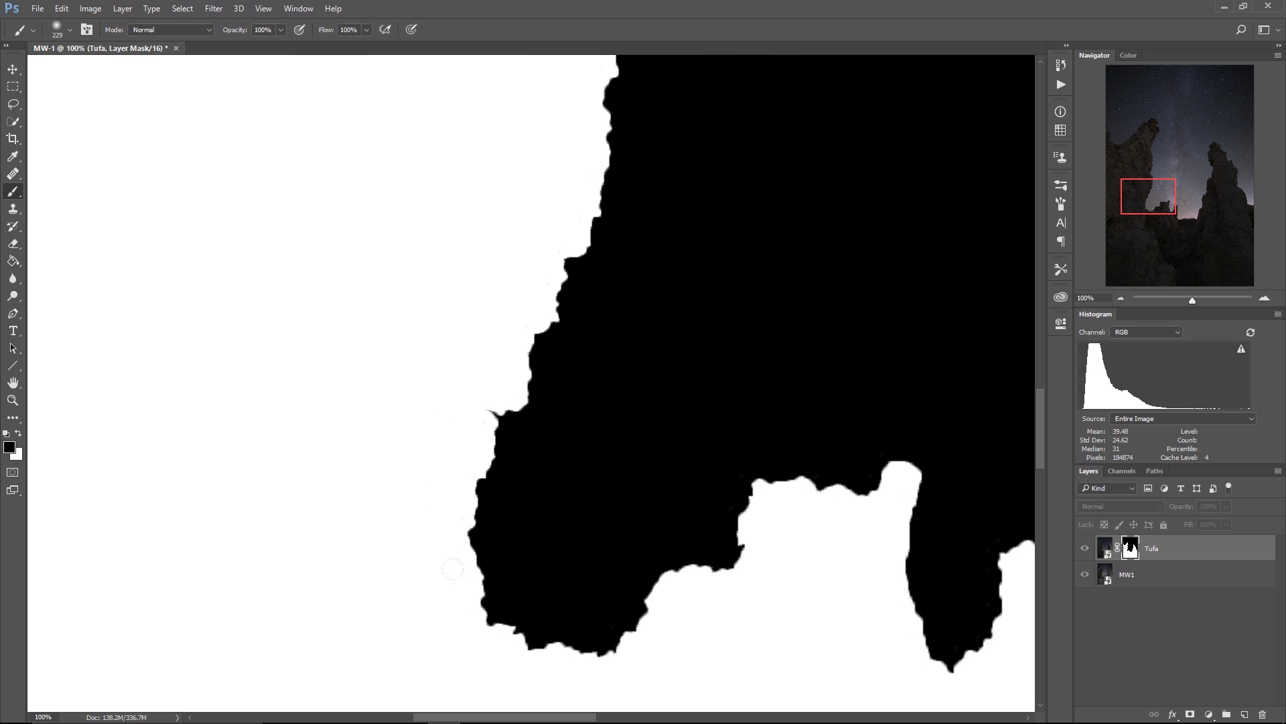
Inspect the mask outline around the central rocks and along the horizon
mouse_move(574, 558)
mouse_down()
mouse_move(614, 506)
mouse_move(663, 500)
mouse_move(690, 440)
mouse_move(726, 420)
mouse_move(818, 436)
mouse_move(867, 380)
mouse_move(675, 280)
mouse_move(684, 319)
mouse_move(663, 442)
mouse_move(687, 491)
mouse_up()
mouse_move(737, 559)
mouse_down()
mouse_move(789, 531)
mouse_move(817, 444)
mouse_move(858, 444)
mouse_move(819, 316)
mouse_move(797, 512)
mouse_move(831, 571)
mouse_move(853, 561)
mouse_up()
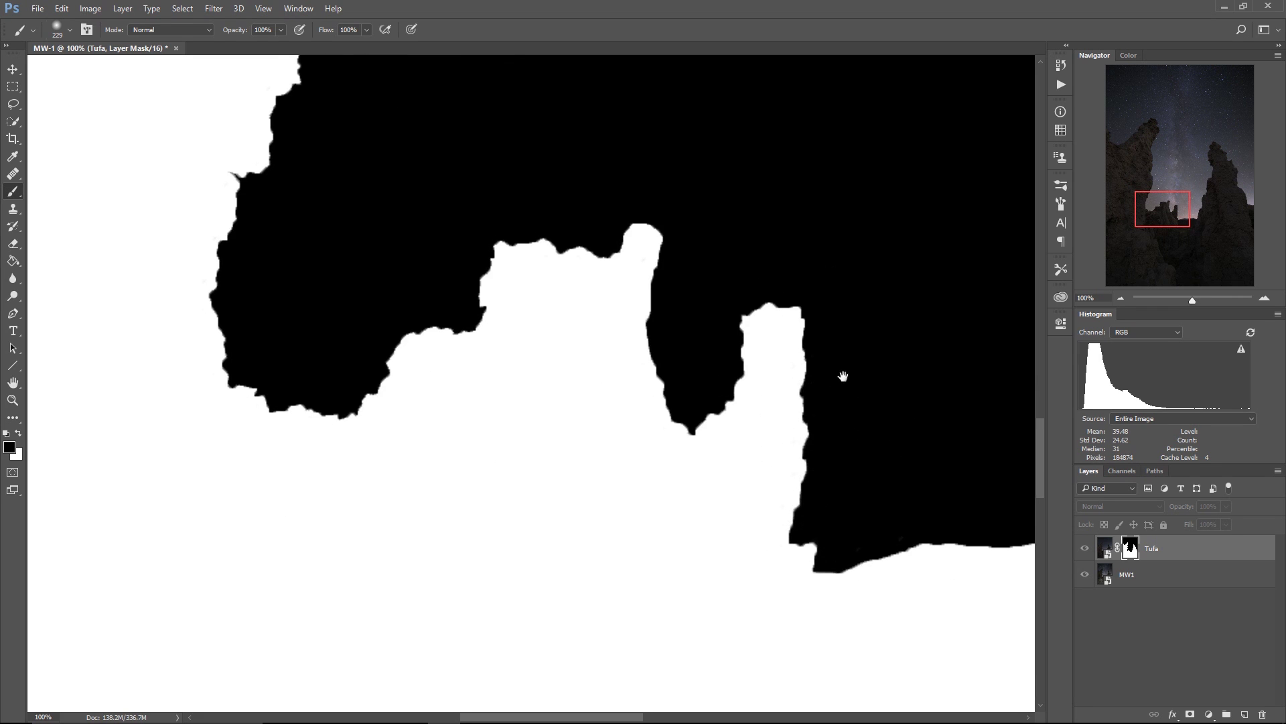
drag(843, 376, 727, 299)
drag(701, 425, 851, 371)
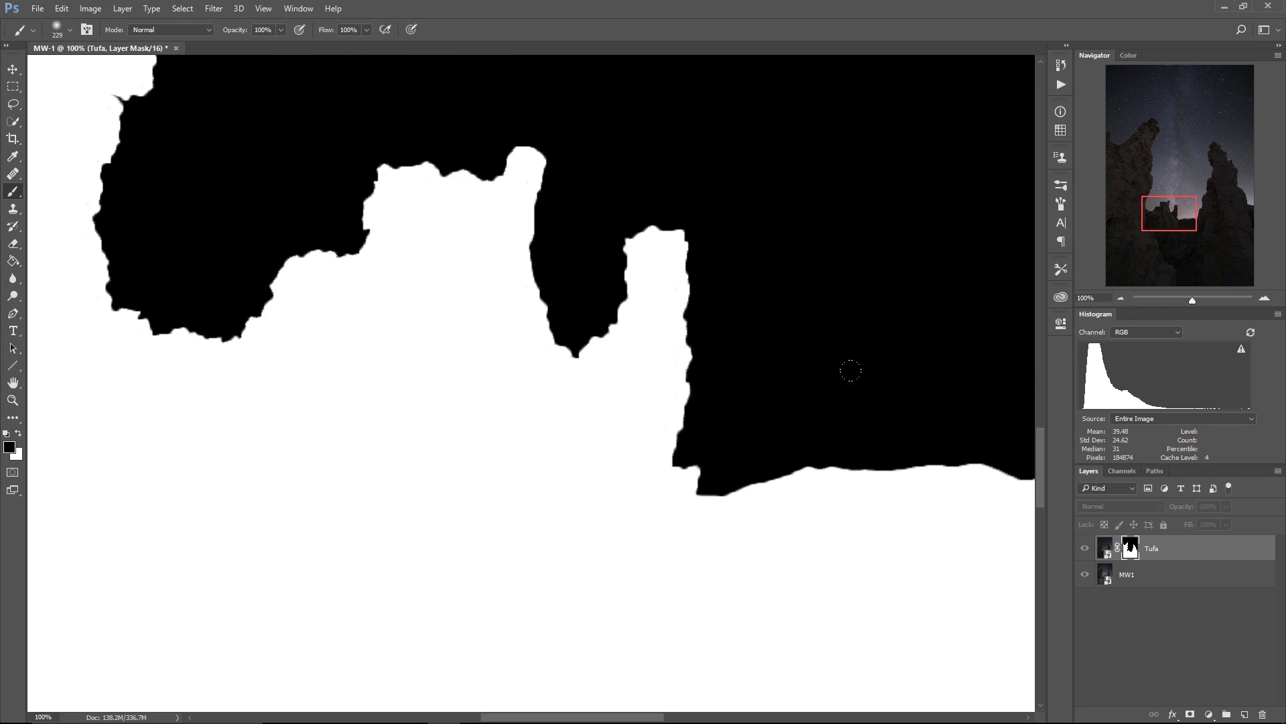
Return to the composite image to compare the horizon and right tower's base, and redisplay the Tufa mask alone
alt+click(1131, 544)
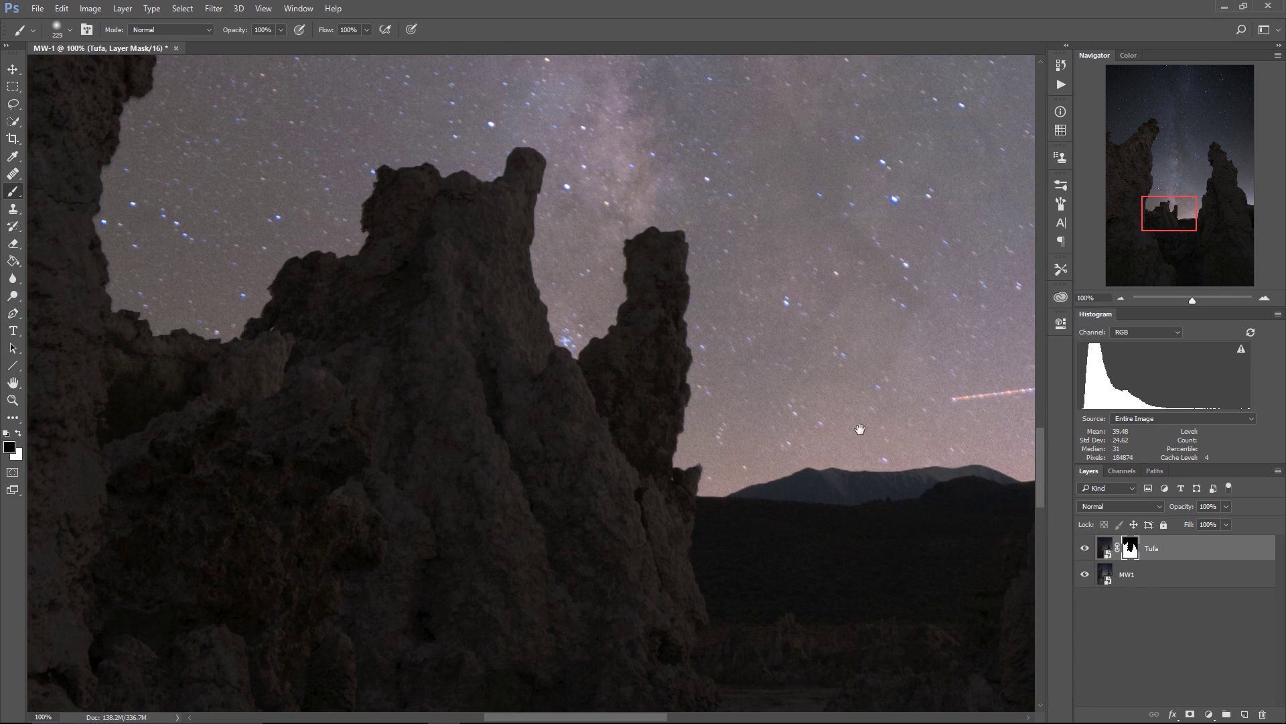
drag(885, 412, 742, 391)
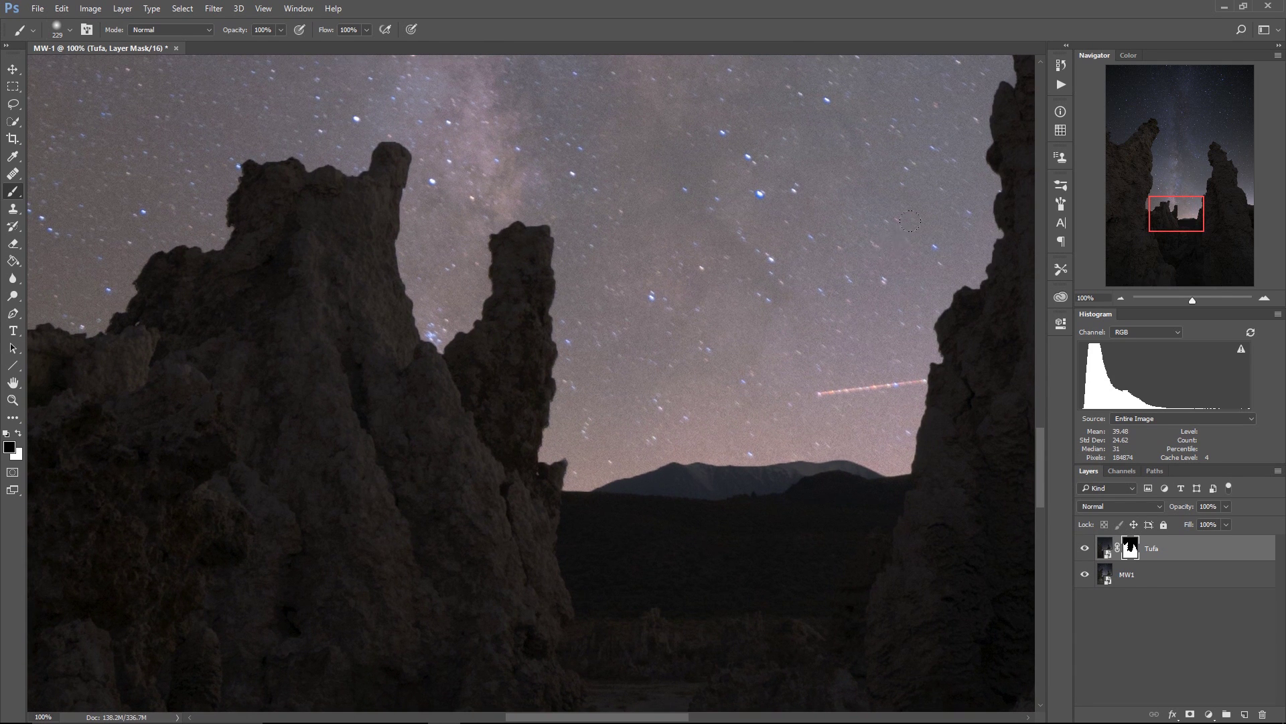
drag(907, 173, 777, 250)
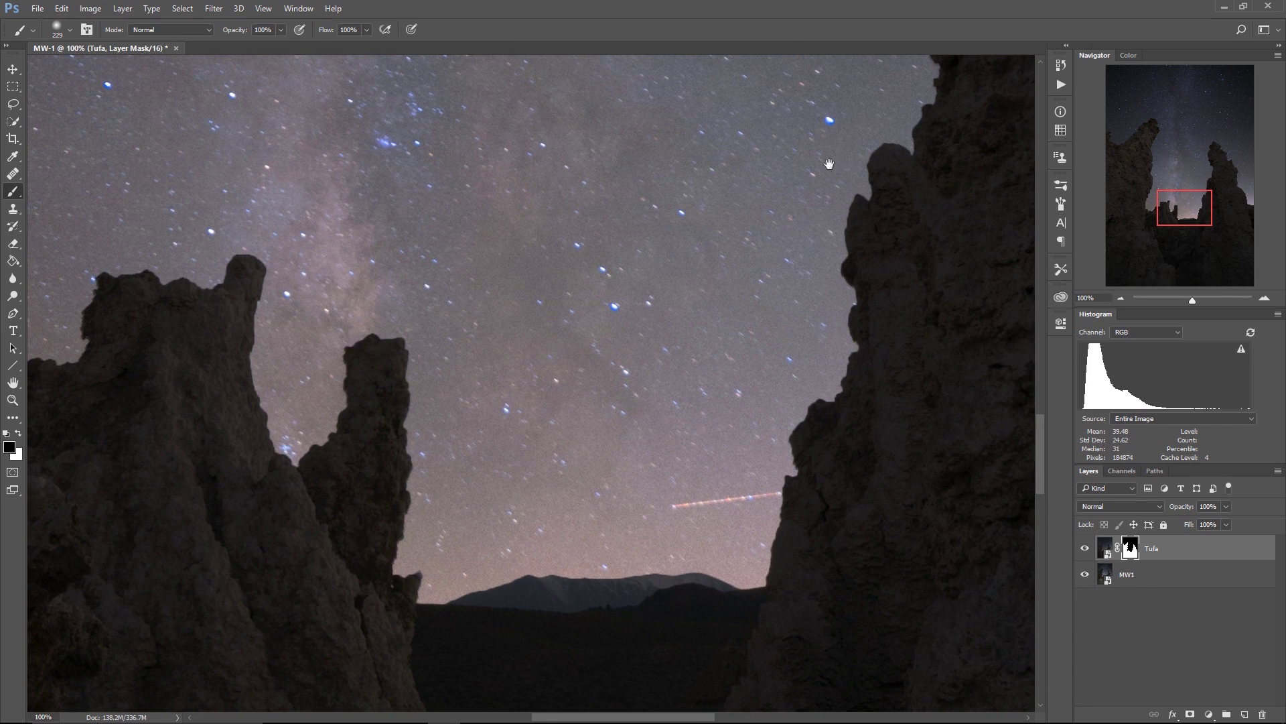
drag(846, 169, 756, 303)
alt+click(1131, 547)
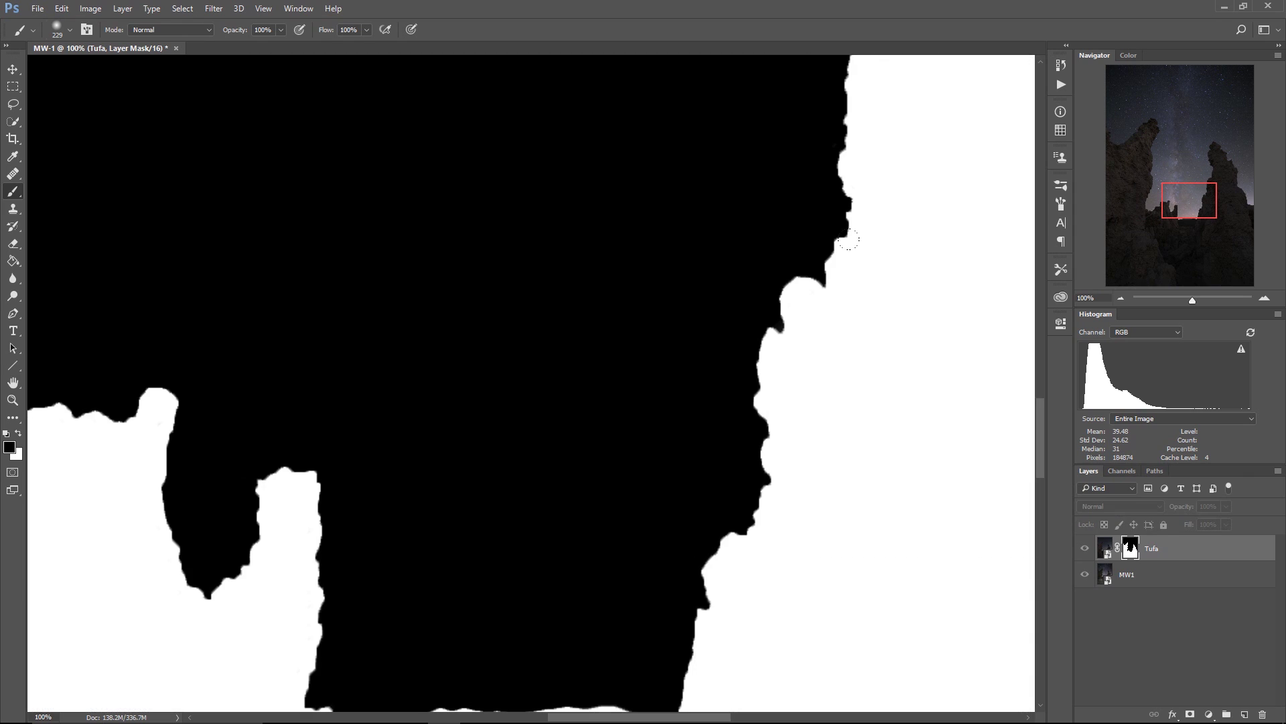
Inspect the mask outline up the right tower's inner side, from its base to around its tip
drag(785, 153, 699, 363)
mouse_move(696, 321)
mouse_down()
mouse_move(698, 173)
mouse_move(736, 113)
mouse_up()
drag(789, 163, 703, 315)
mouse_move(705, 281)
mouse_down()
mouse_move(726, 135)
mouse_move(715, 79)
mouse_move(678, 67)
mouse_up()
drag(683, 191, 600, 355)
mouse_move(585, 230)
mouse_down()
mouse_move(583, 153)
mouse_move(551, 313)
mouse_up()
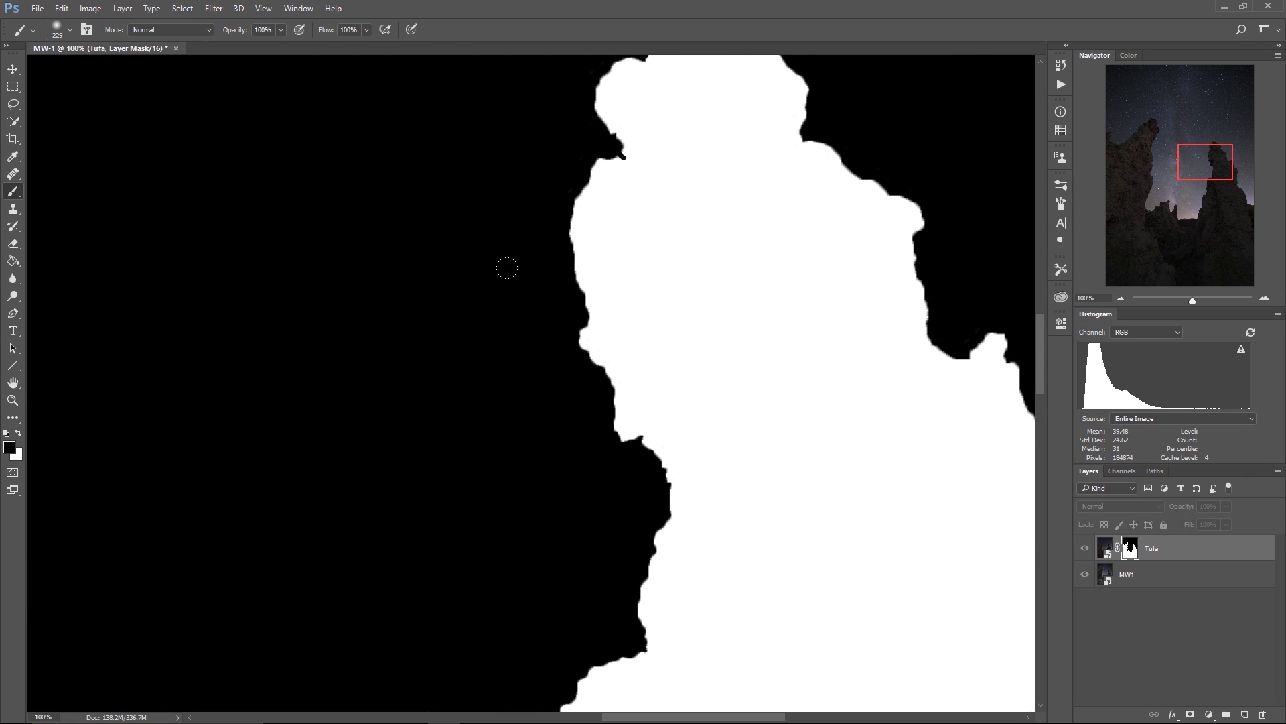
mouse_move(509, 267)
mouse_down()
mouse_move(502, 144)
mouse_move(571, 95)
mouse_up()
mouse_move(575, 156)
mouse_down()
mouse_move(541, 230)
mouse_move(518, 356)
mouse_up()
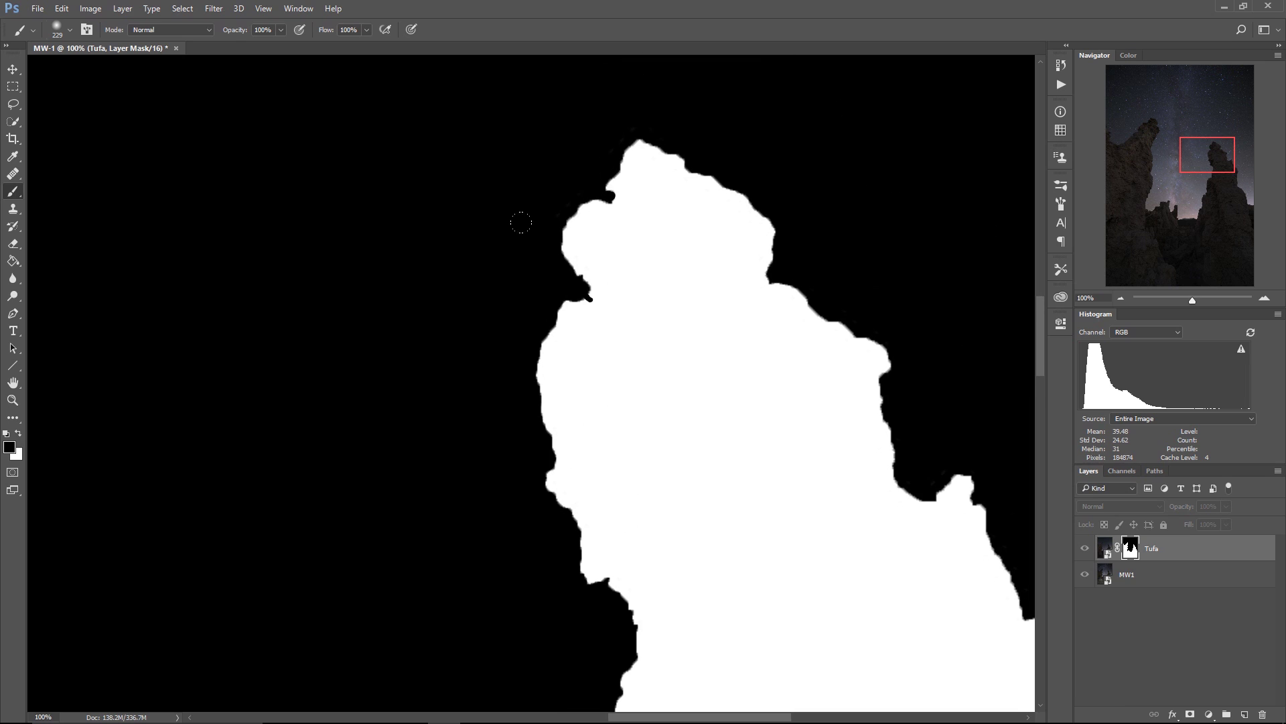
mouse_move(517, 219)
mouse_down()
mouse_move(549, 141)
mouse_move(573, 144)
mouse_move(595, 87)
mouse_move(729, 154)
mouse_up()
mouse_move(812, 295)
mouse_down()
mouse_move(712, 277)
mouse_move(796, 341)
mouse_up()
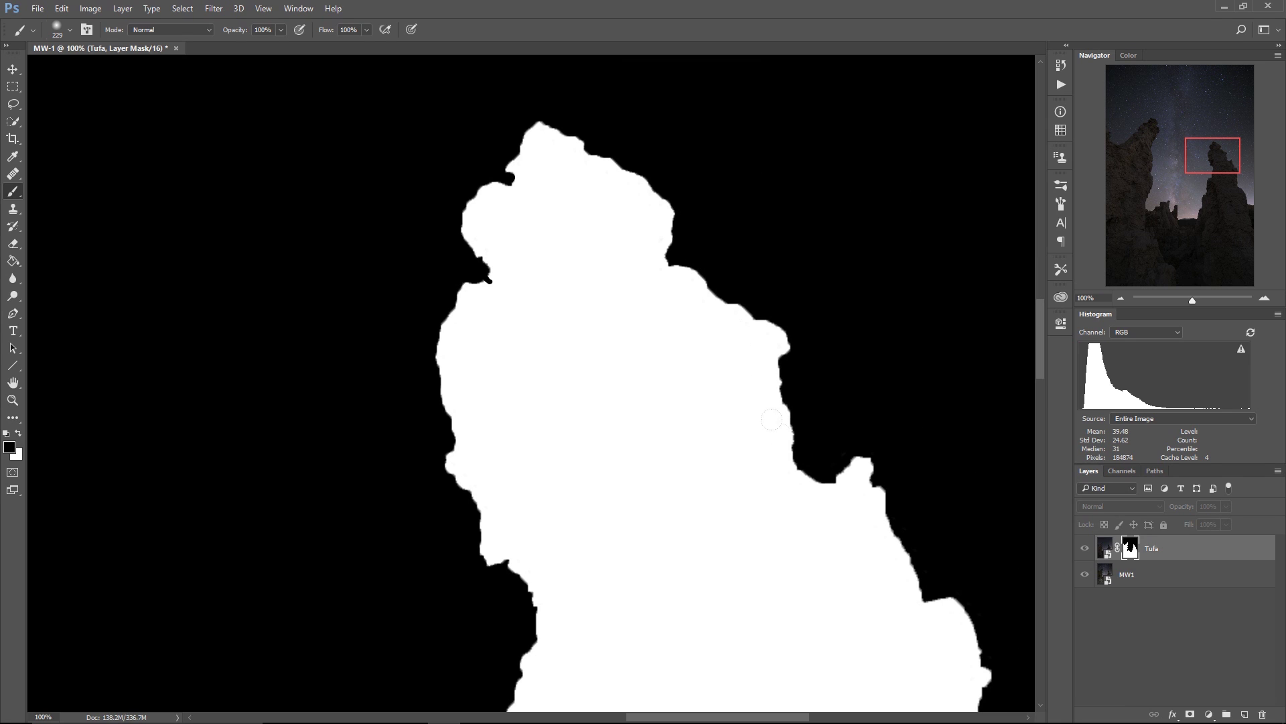
Inspect the mask outline down the right tower's outer side to the image's right edge
drag(896, 404, 755, 292)
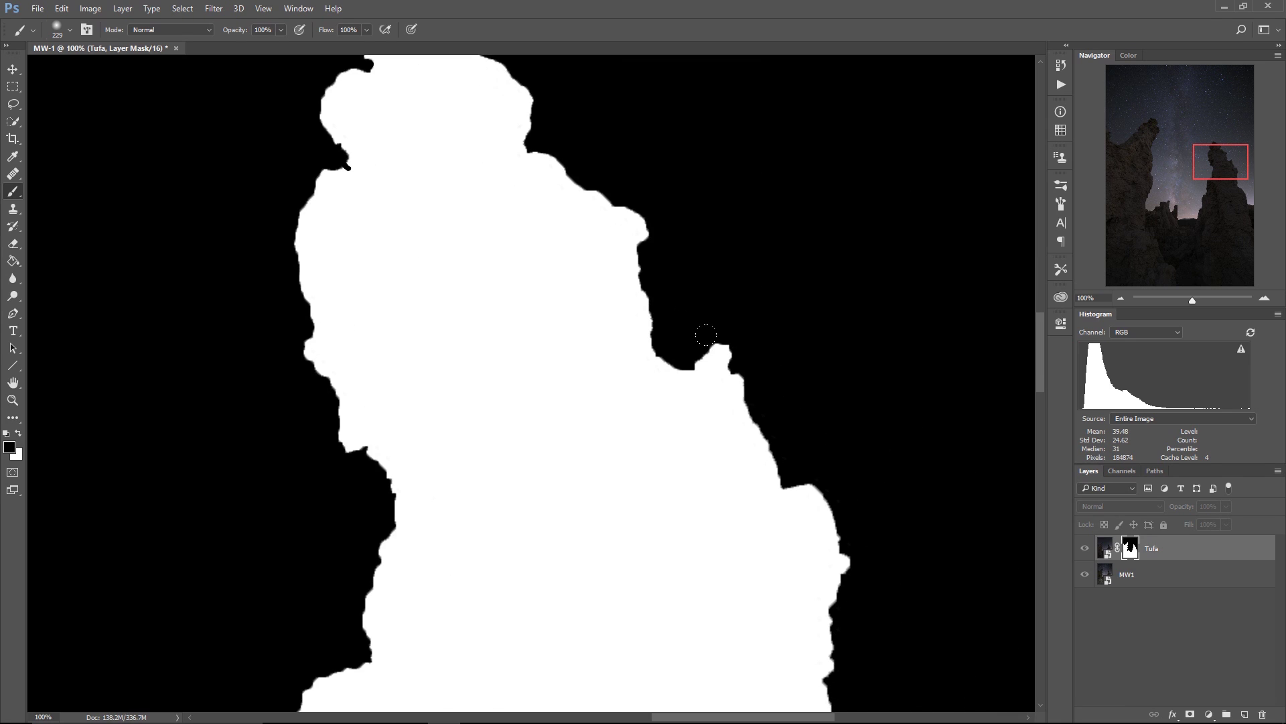
drag(705, 334, 732, 415)
drag(797, 445, 857, 568)
drag(891, 459, 842, 274)
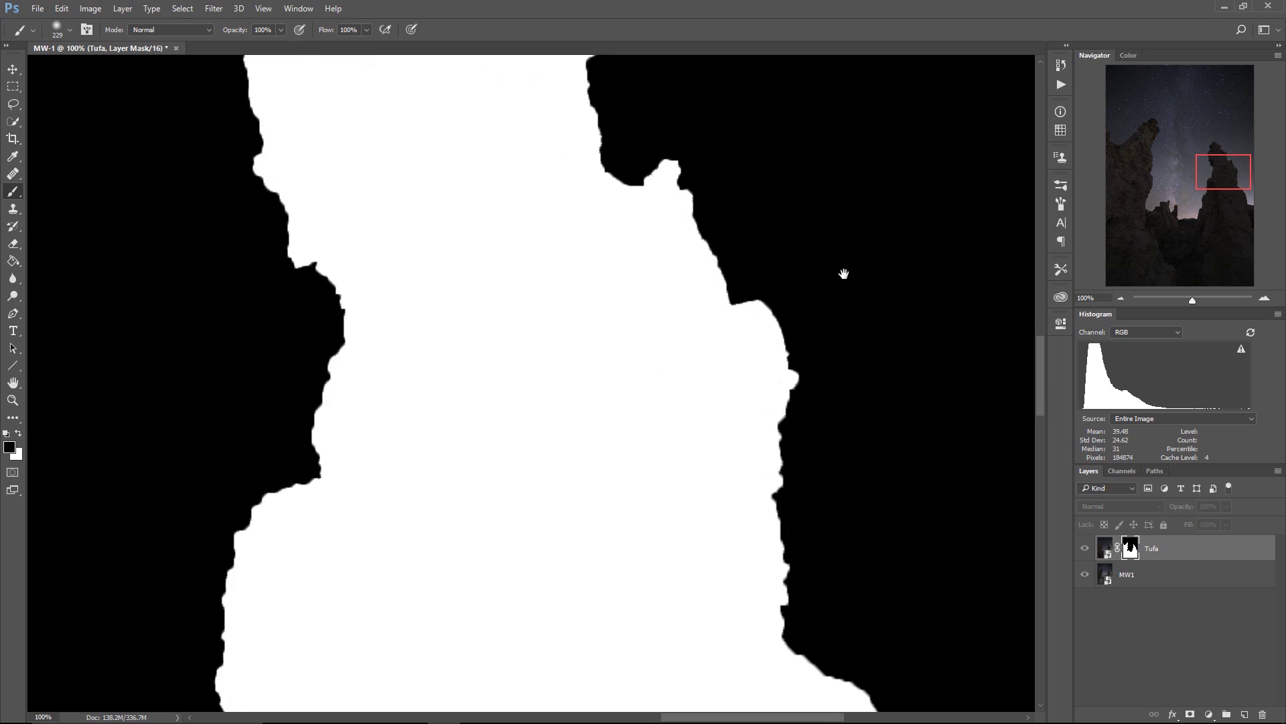
drag(806, 370, 796, 450)
drag(741, 344, 732, 529)
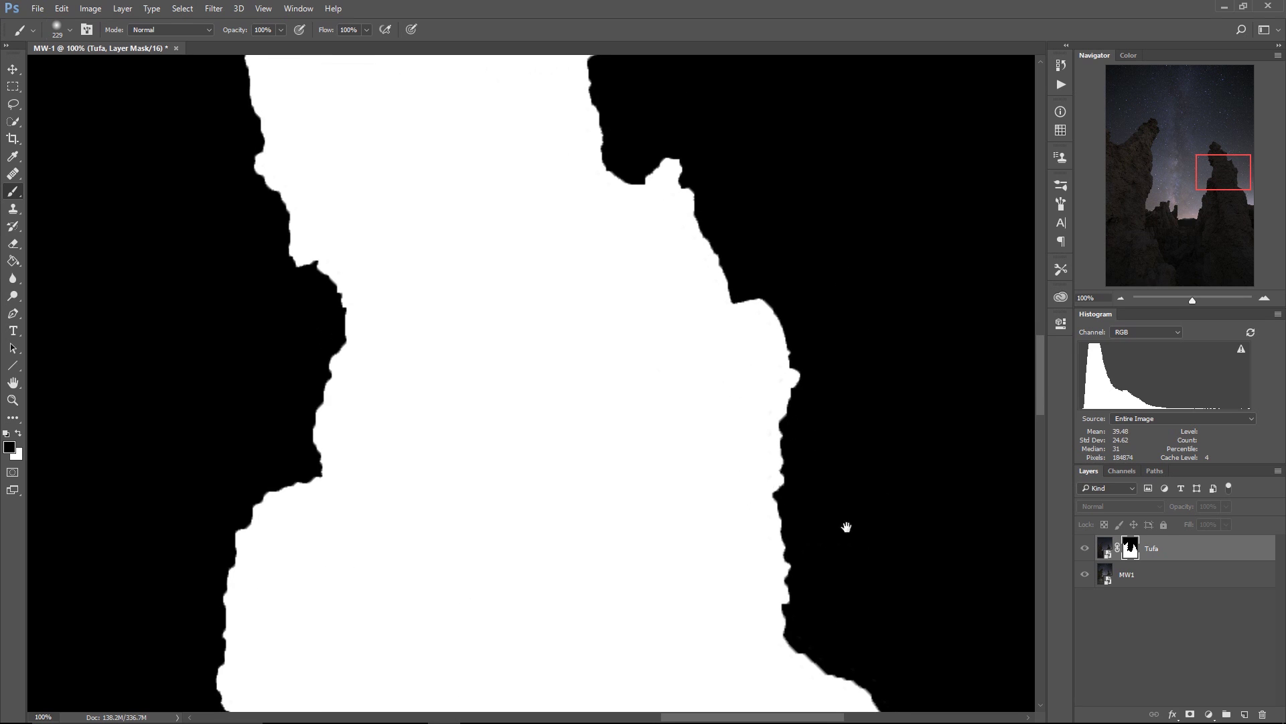
drag(842, 537, 800, 374)
mouse_move(697, 383)
mouse_down()
mouse_move(691, 424)
mouse_move(784, 483)
mouse_move(803, 515)
mouse_up()
drag(875, 476, 825, 351)
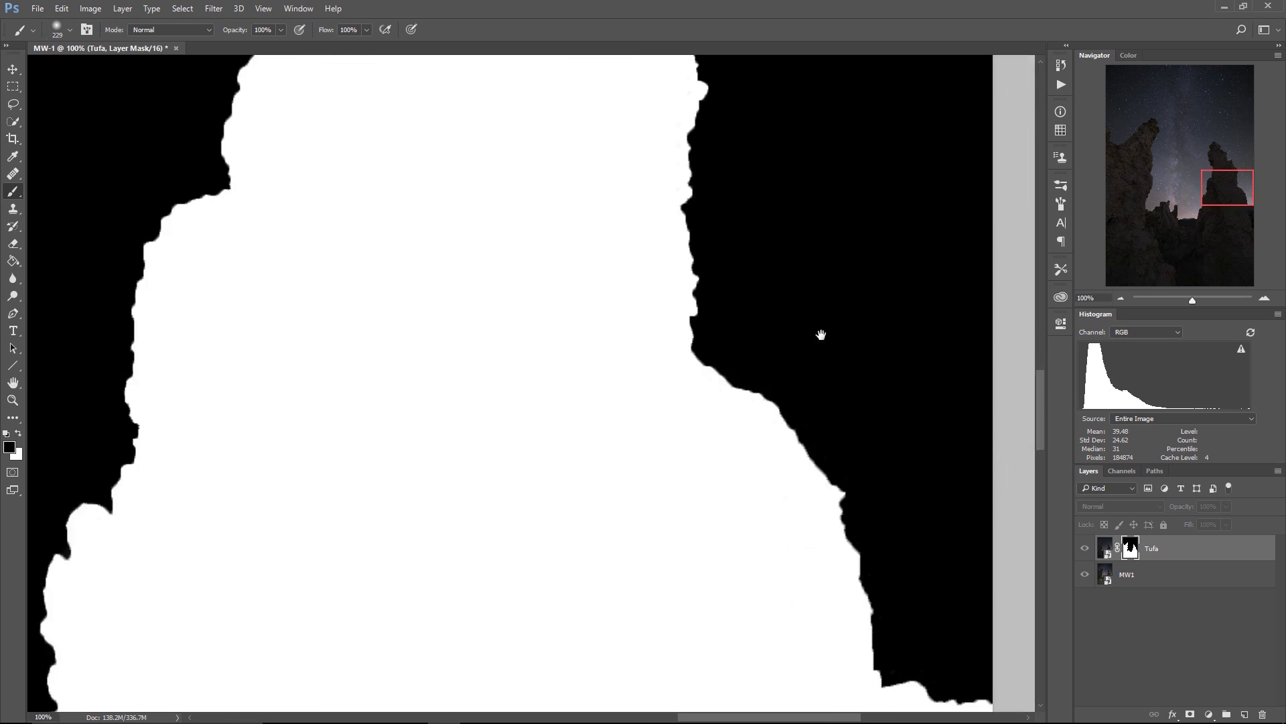
mouse_move(743, 399)
mouse_down()
mouse_move(815, 476)
mouse_move(854, 586)
mouse_up()
drag(911, 513, 873, 356)
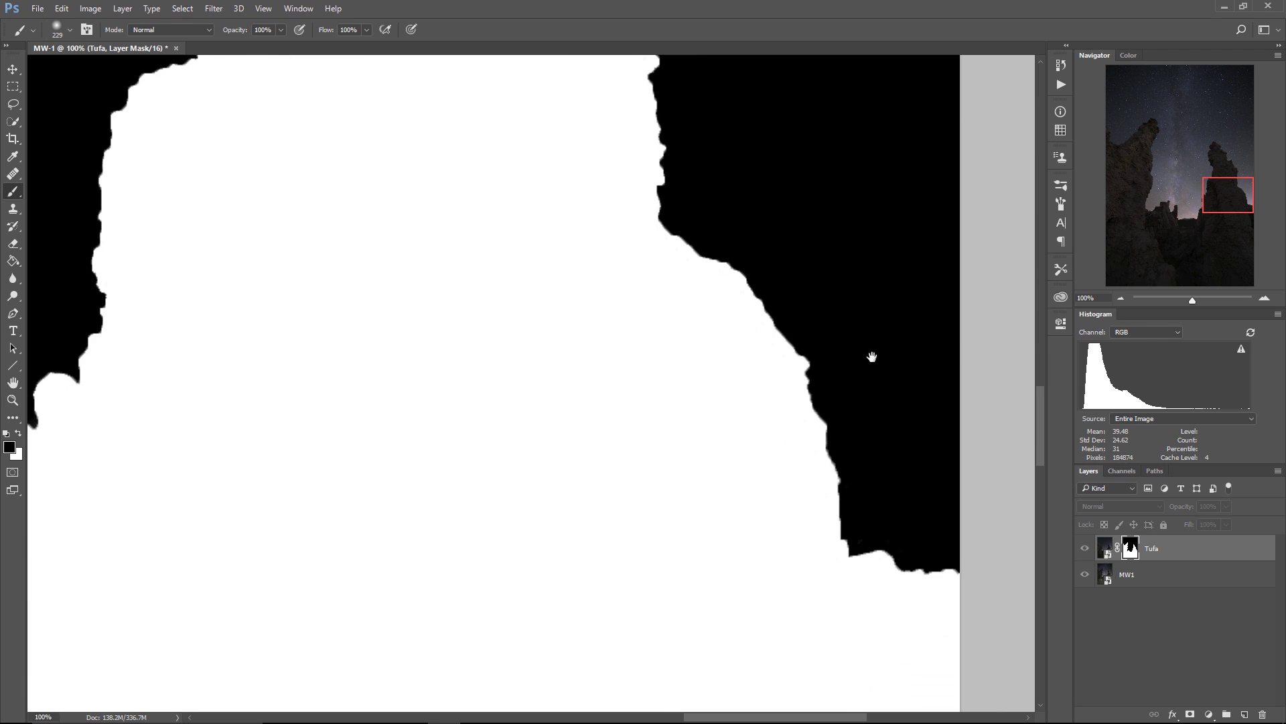
mouse_move(817, 420)
mouse_down()
mouse_move(833, 492)
mouse_move(857, 515)
mouse_move(913, 518)
mouse_up()
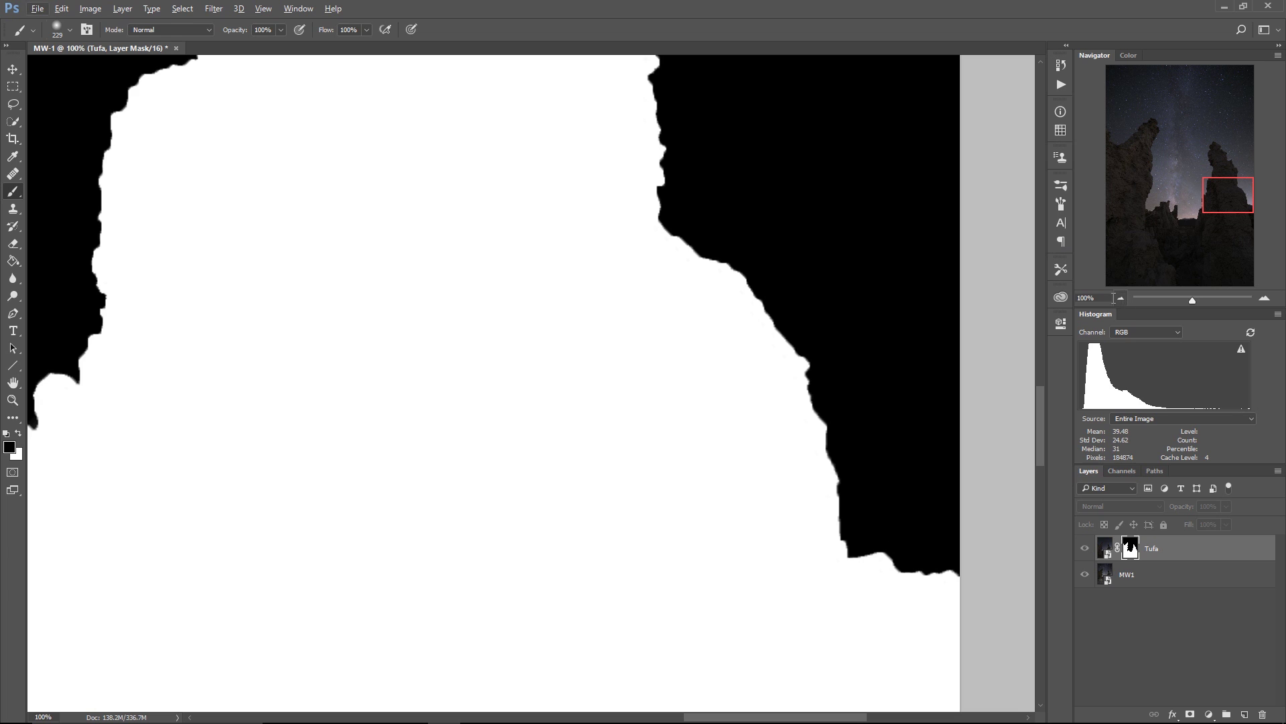
Open the Tufa layer mask's density and feather properties and close them again
double_click(1131, 550)
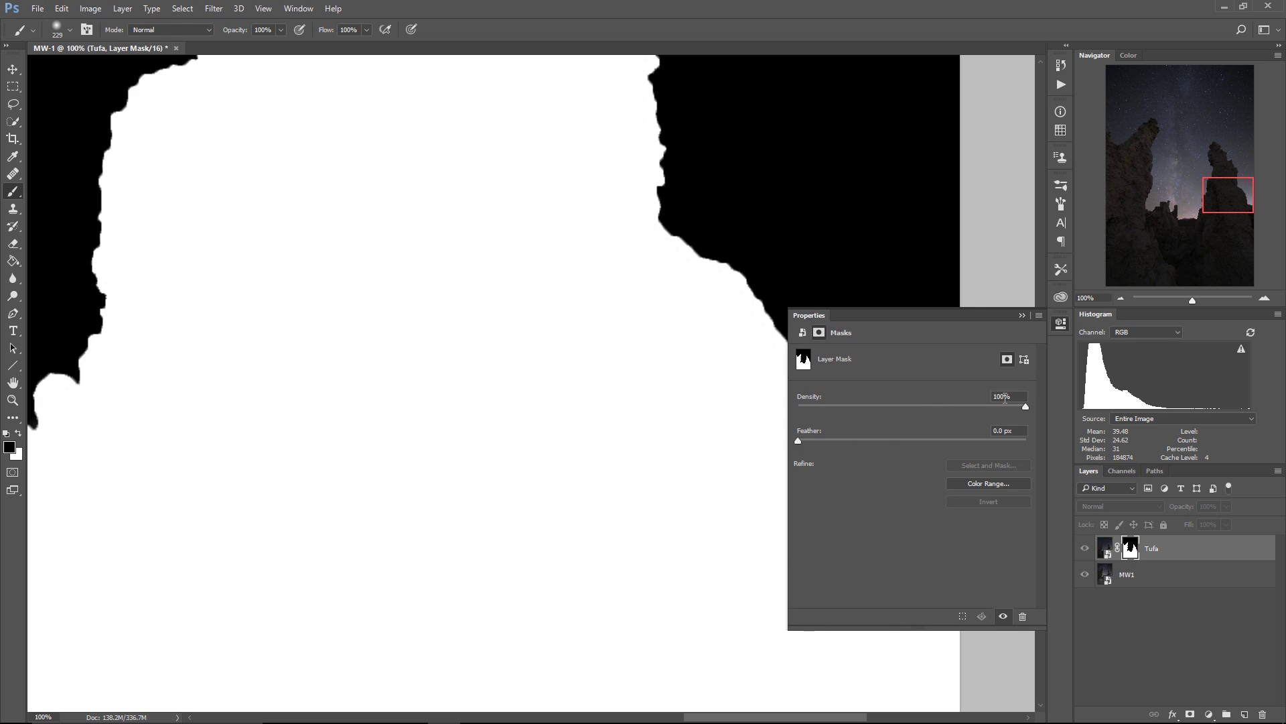
drag(840, 437, 746, 488)
click(1097, 316)
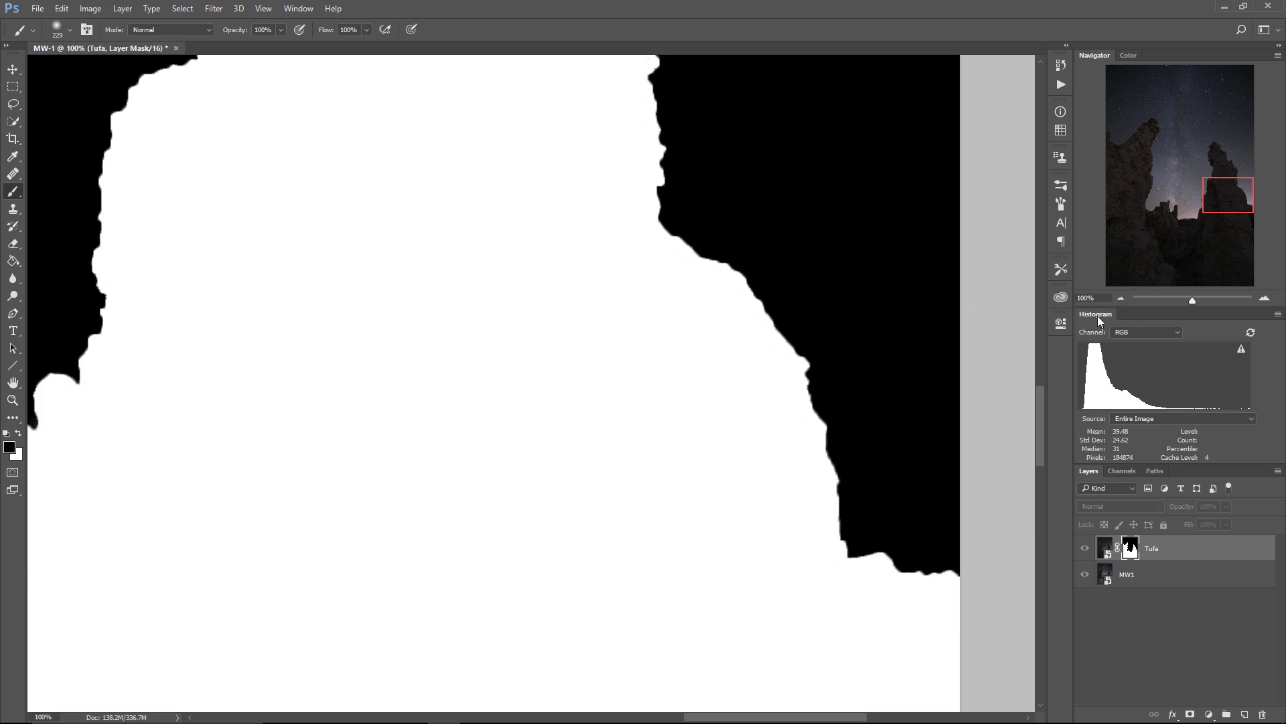
Leave the mask-only view of the Tufa layer and return to the composite image around both towers
click(1122, 297)
click(1122, 297)
click(1122, 297)
right_click(1131, 544)
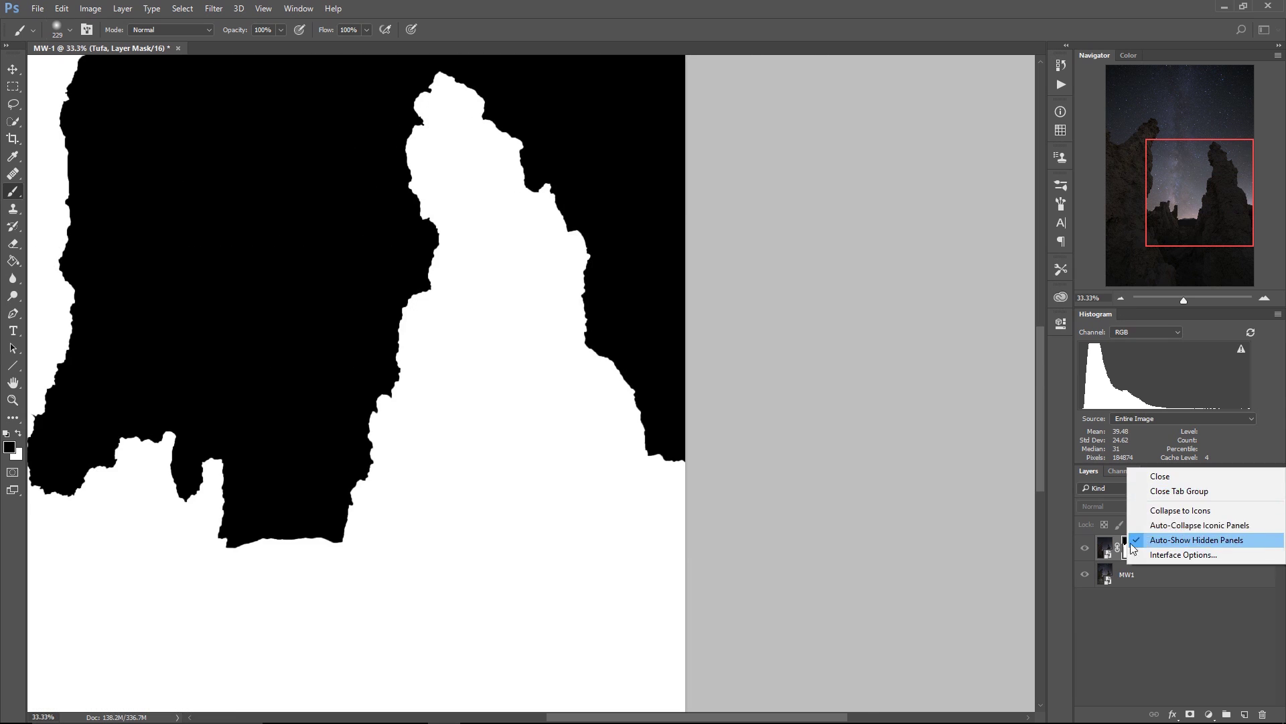
click(1073, 612)
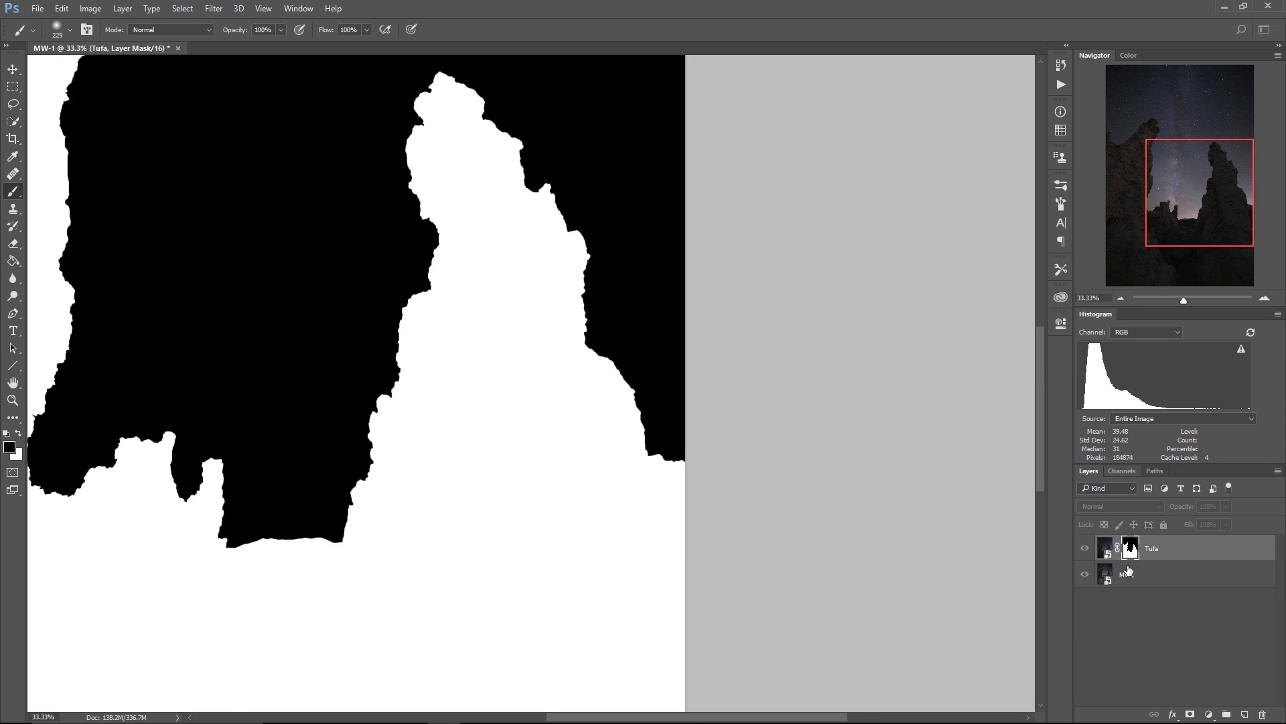
alt+click(1130, 548)
drag(1150, 195, 1142, 154)
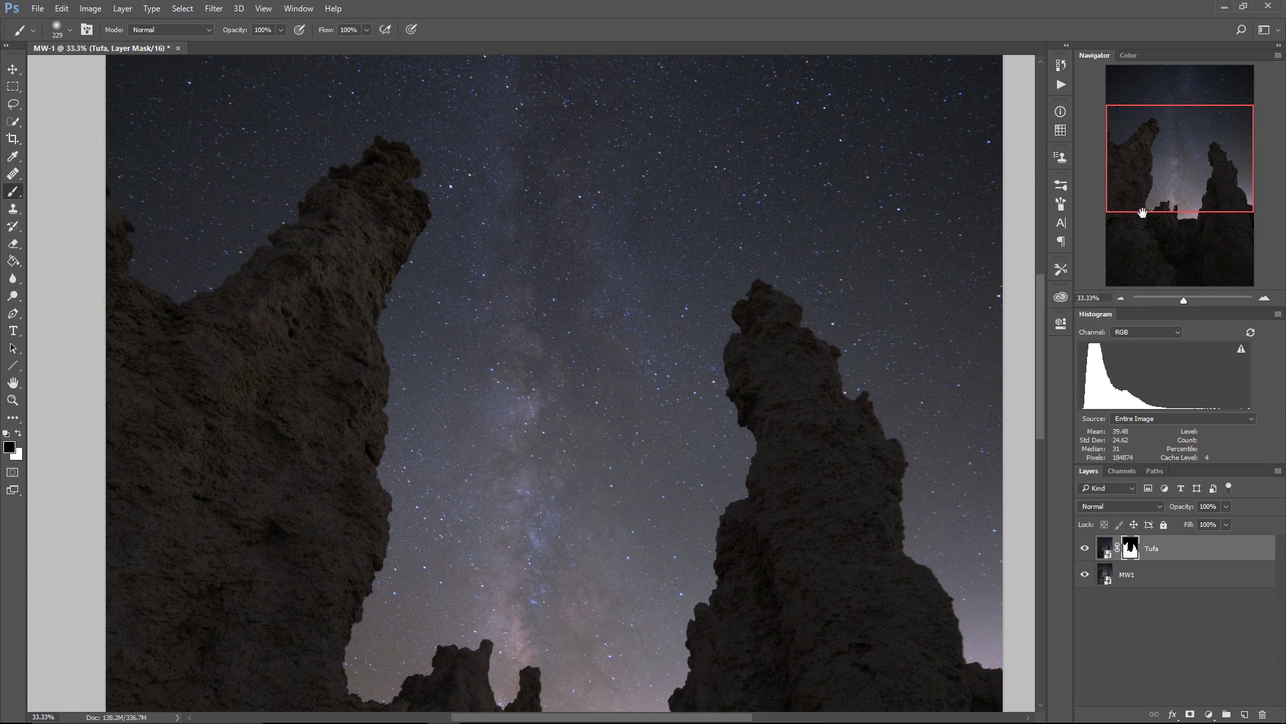
Inspect the left tower's tip against the Milky Way sky at 100% in the composite, and return to an overview
click(1268, 300)
click(1268, 299)
click(1268, 300)
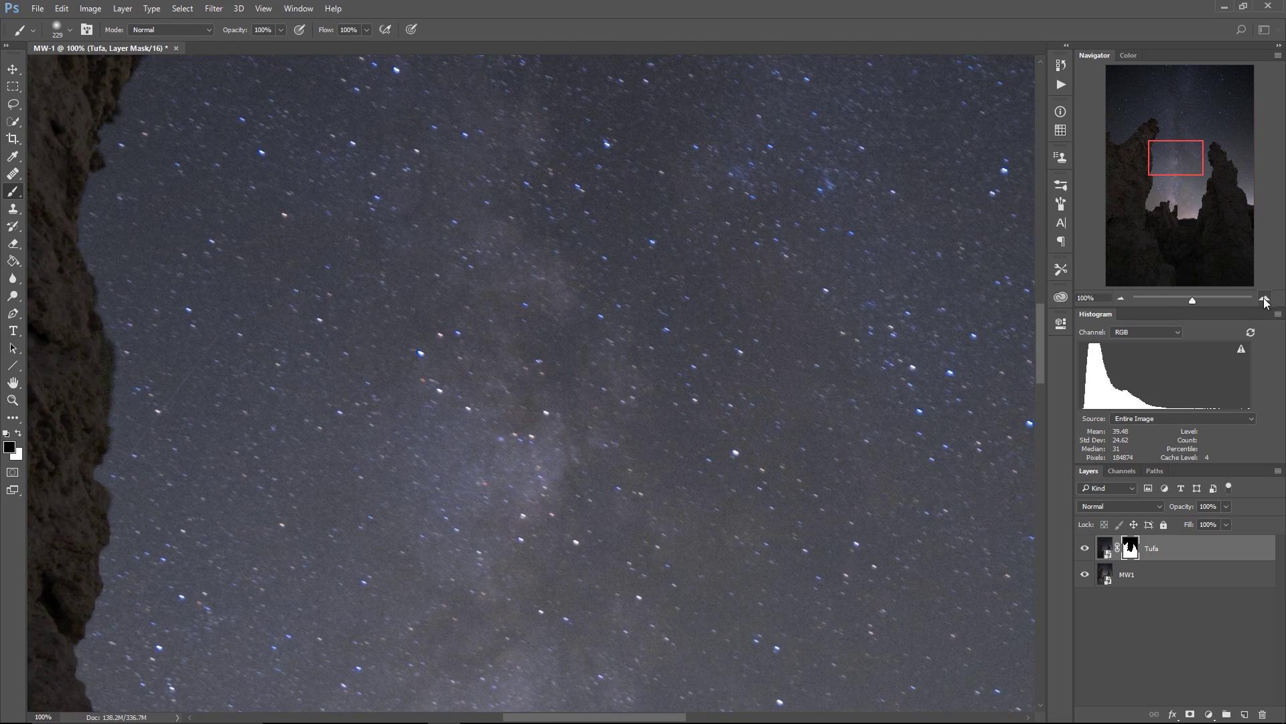
drag(1182, 162, 1163, 140)
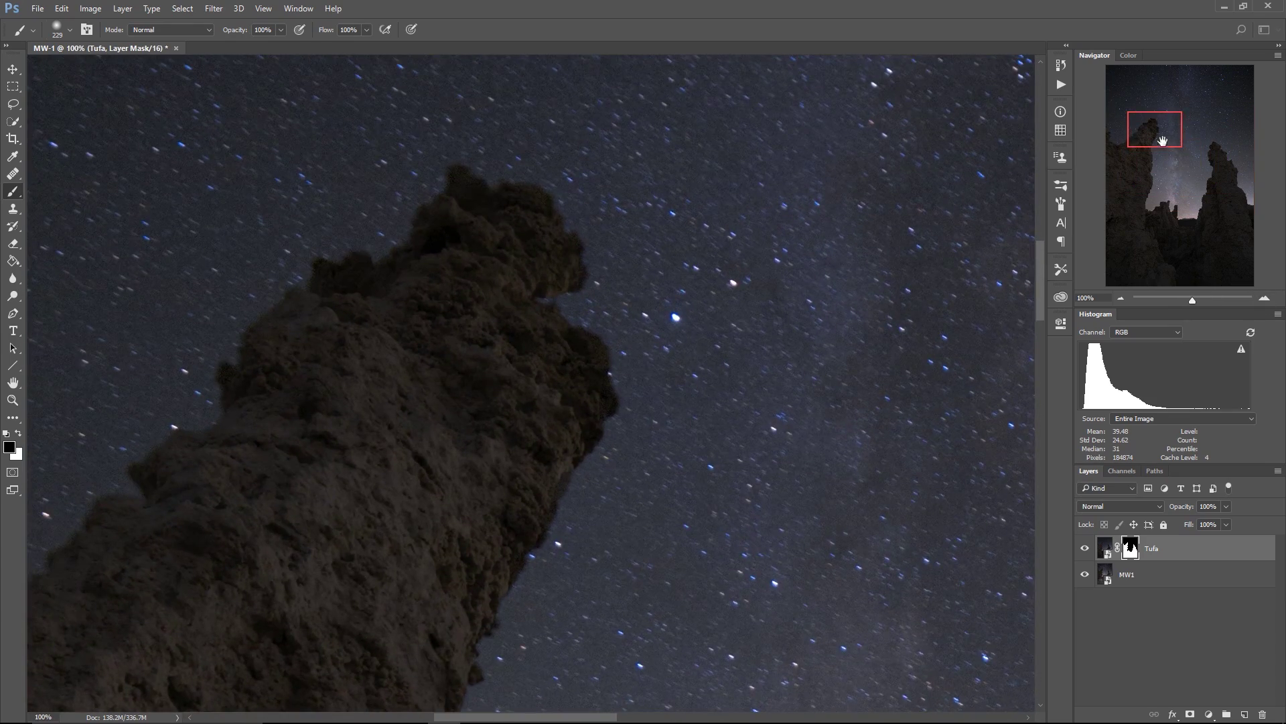
click(1120, 298)
click(1120, 299)
click(1121, 299)
click(1121, 299)
click(1120, 299)
click(1121, 299)
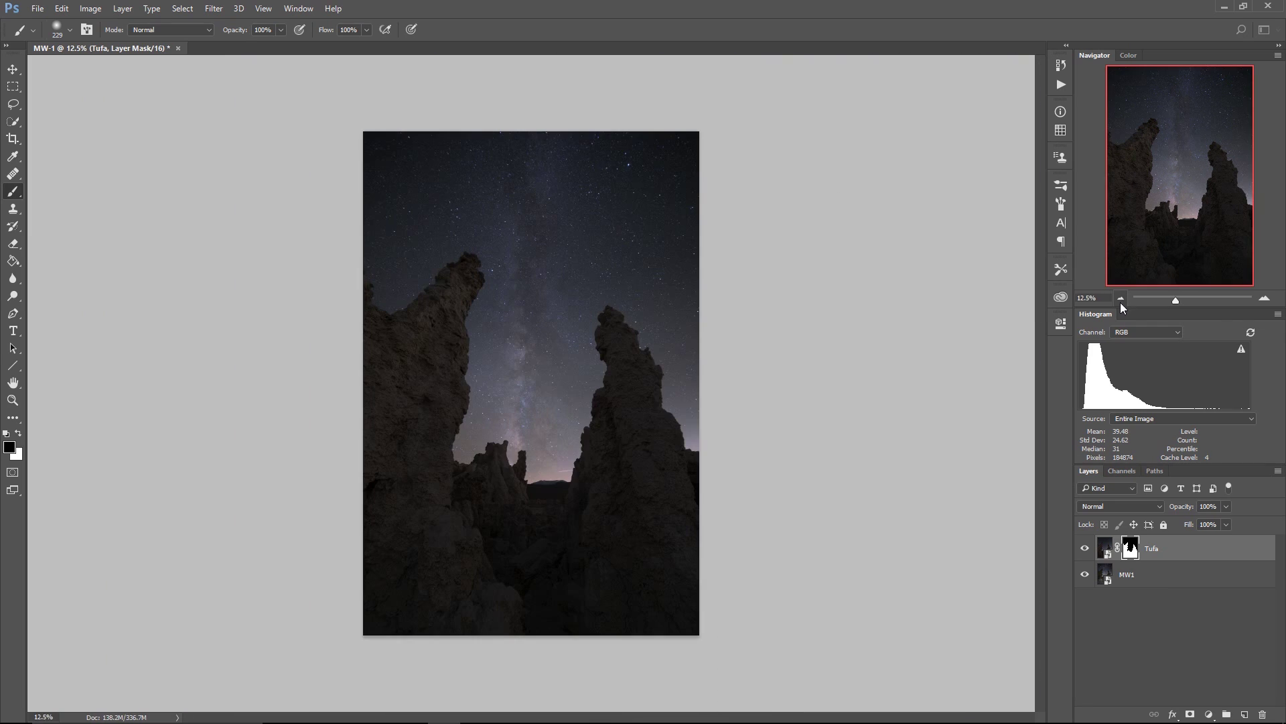
Switch to the Move tool, compare the left tower's tip with the Tufa layer hidden and shown, and check the tower's outer slope
click(1265, 300)
click(1265, 299)
click(1265, 300)
click(1265, 300)
click(1265, 300)
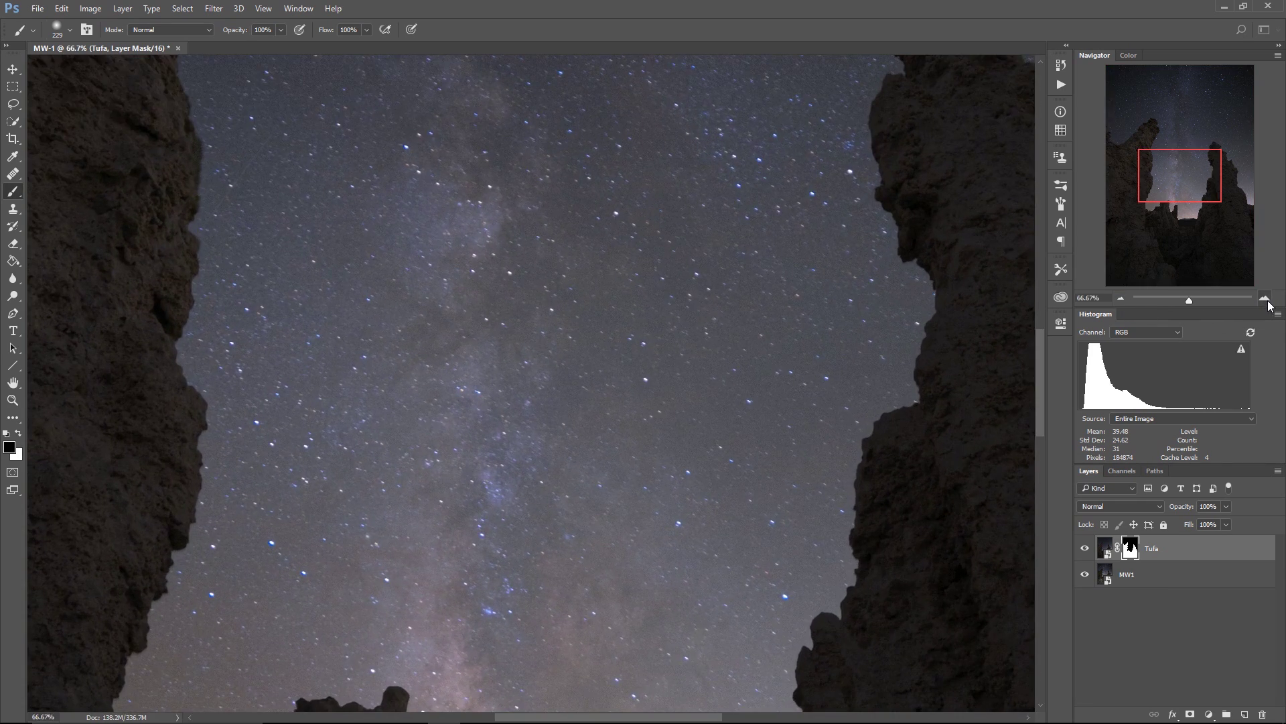
click(1267, 301)
click(1150, 125)
key(v)
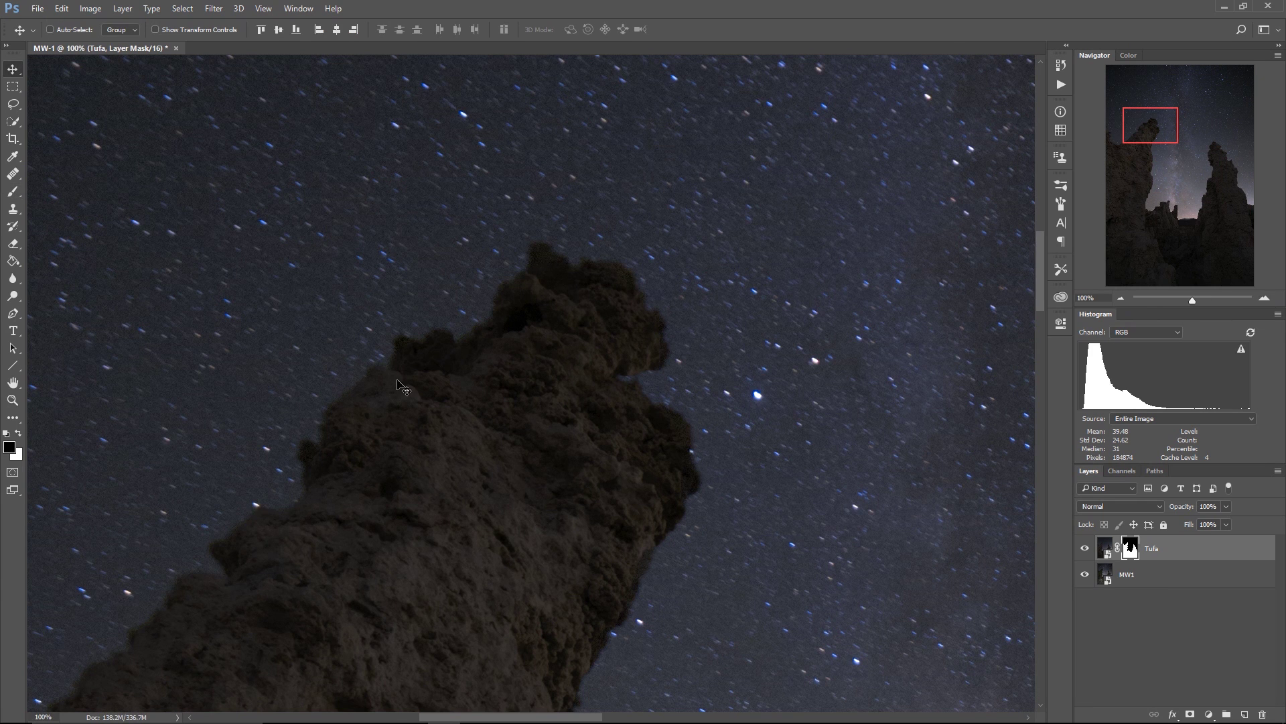
click(1085, 549)
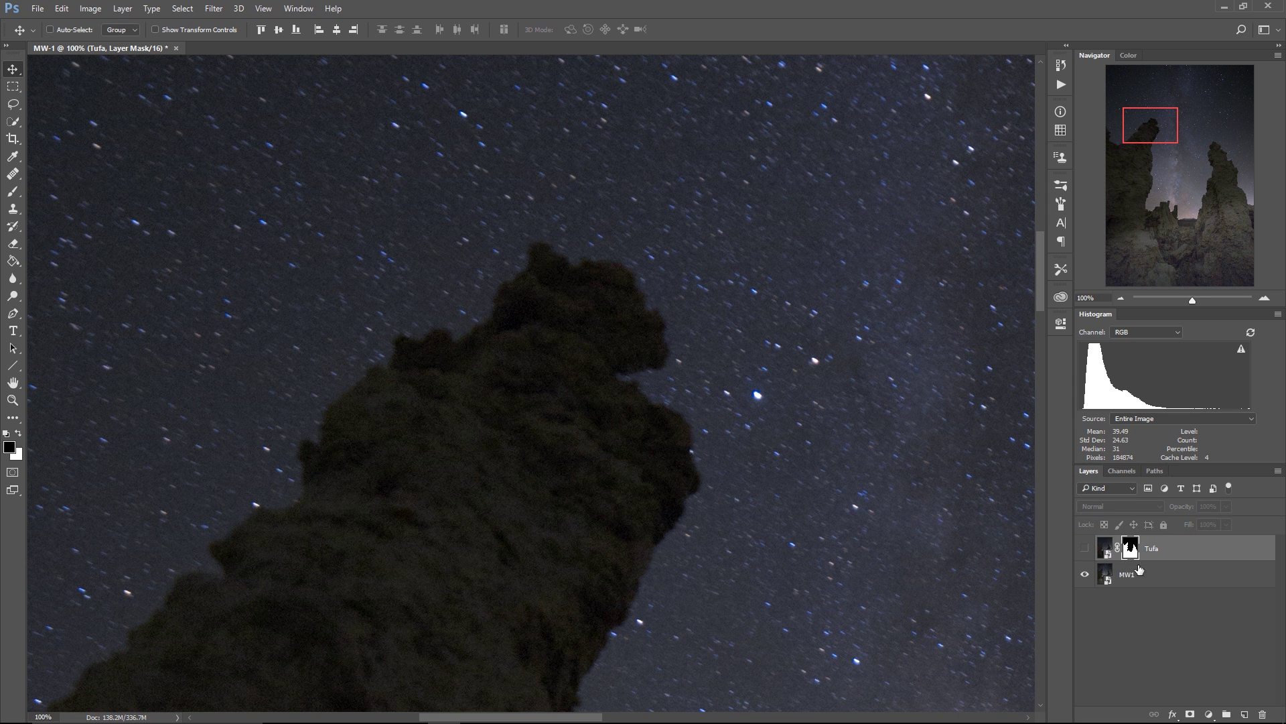
click(1086, 548)
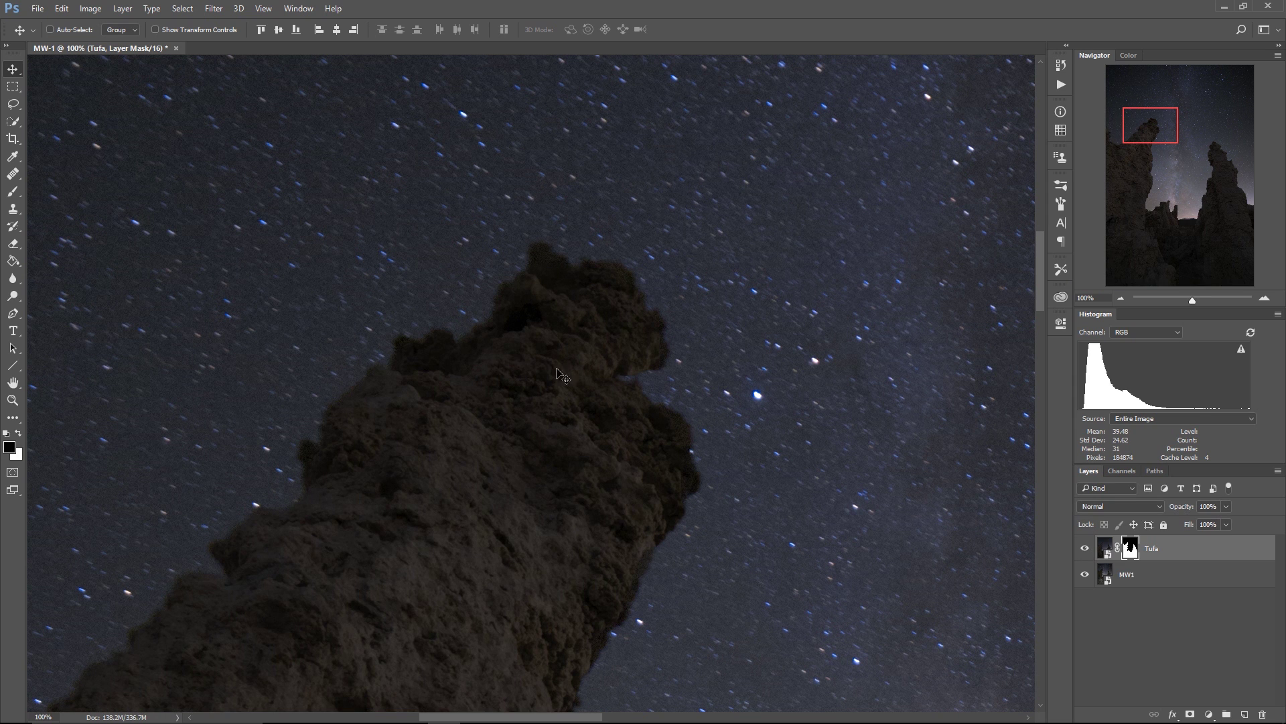
drag(1132, 133, 1115, 144)
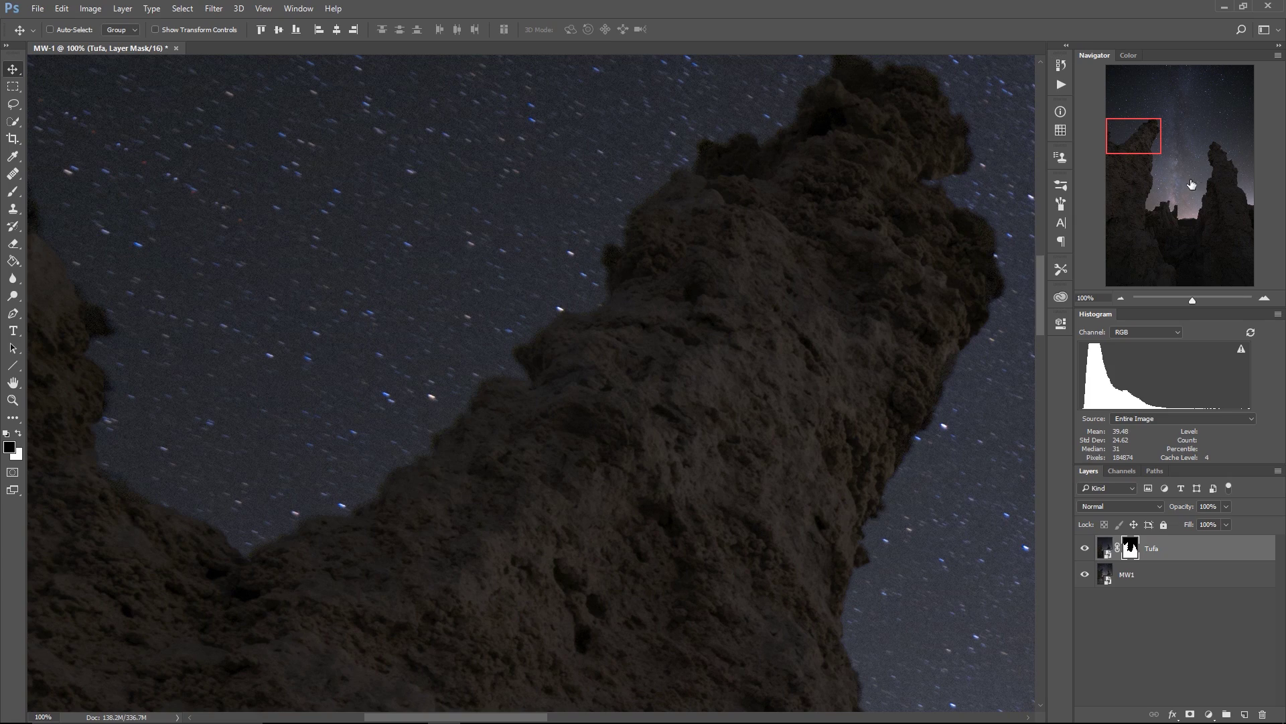
Compare the right tower's upper part at 100% by repeatedly hiding and redisplaying the Tufa layer
drag(1149, 145, 1225, 159)
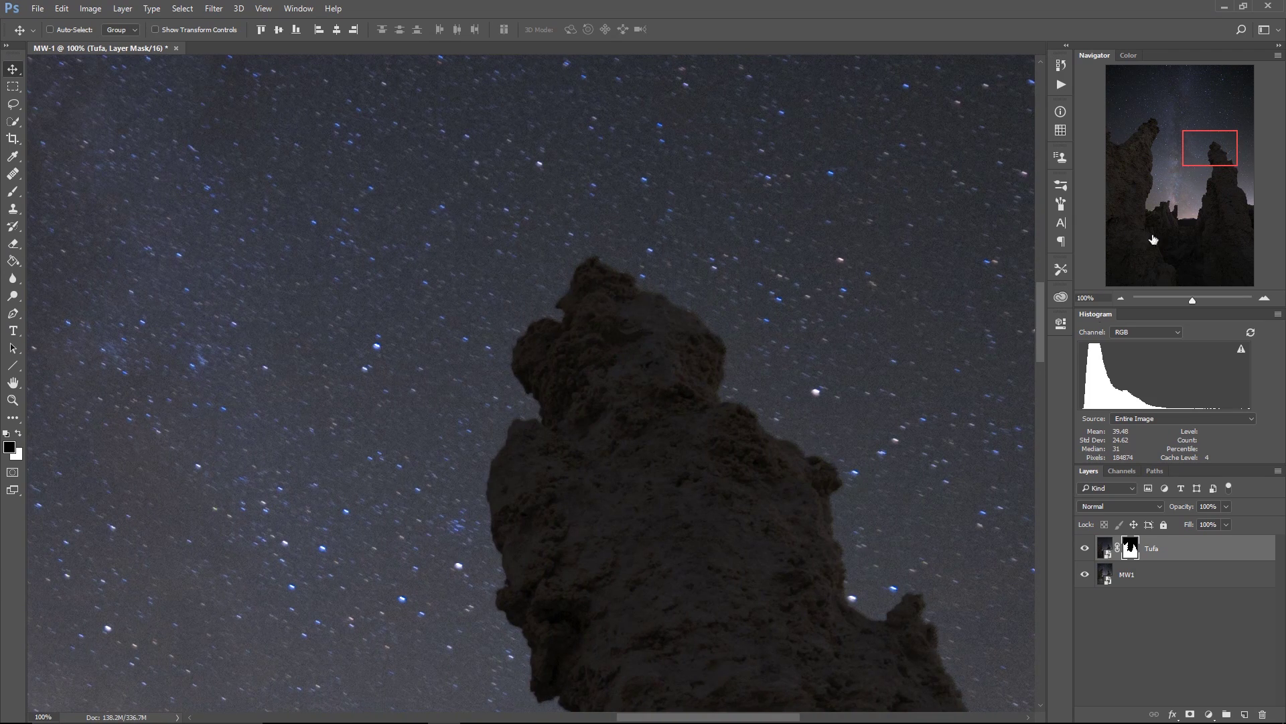
click(1202, 171)
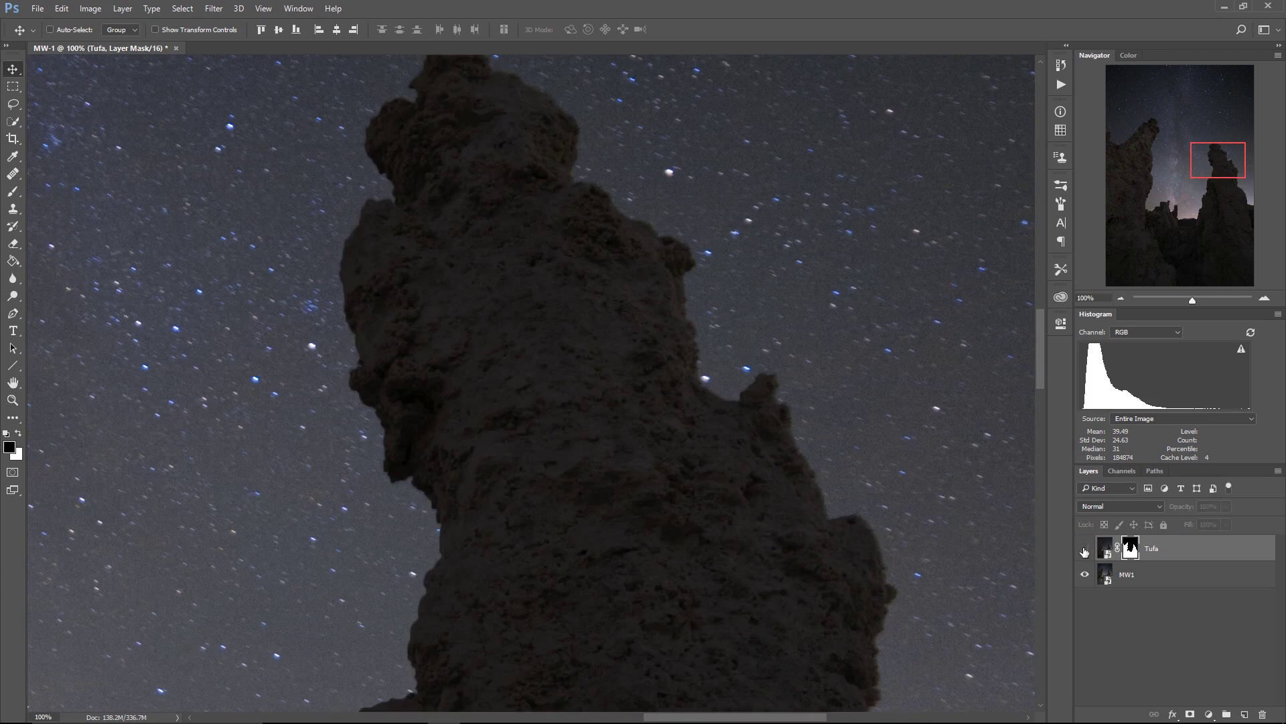
click(1085, 548)
click(1085, 548)
click(1084, 548)
click(1085, 548)
click(1085, 548)
click(1085, 548)
Examine the right tower's lower outer edge in the composite and return to an overview of the blended image at 16.67%
drag(1222, 167, 1252, 212)
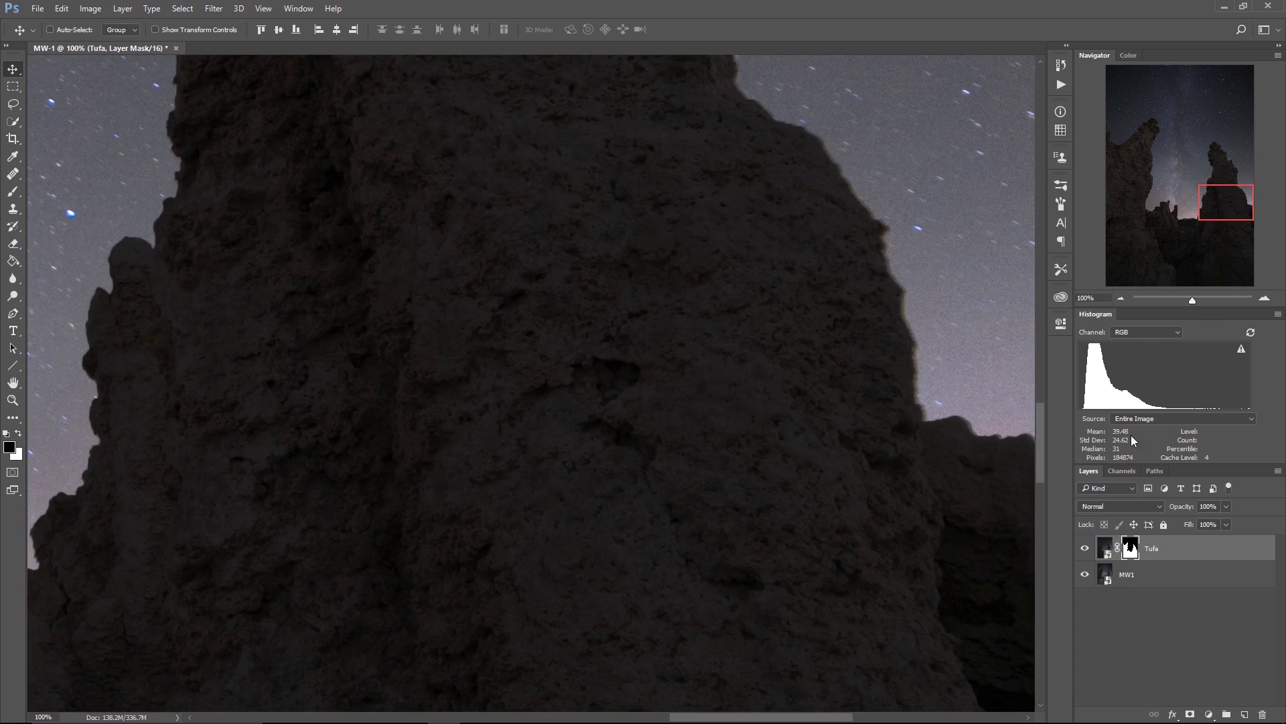
click(1121, 298)
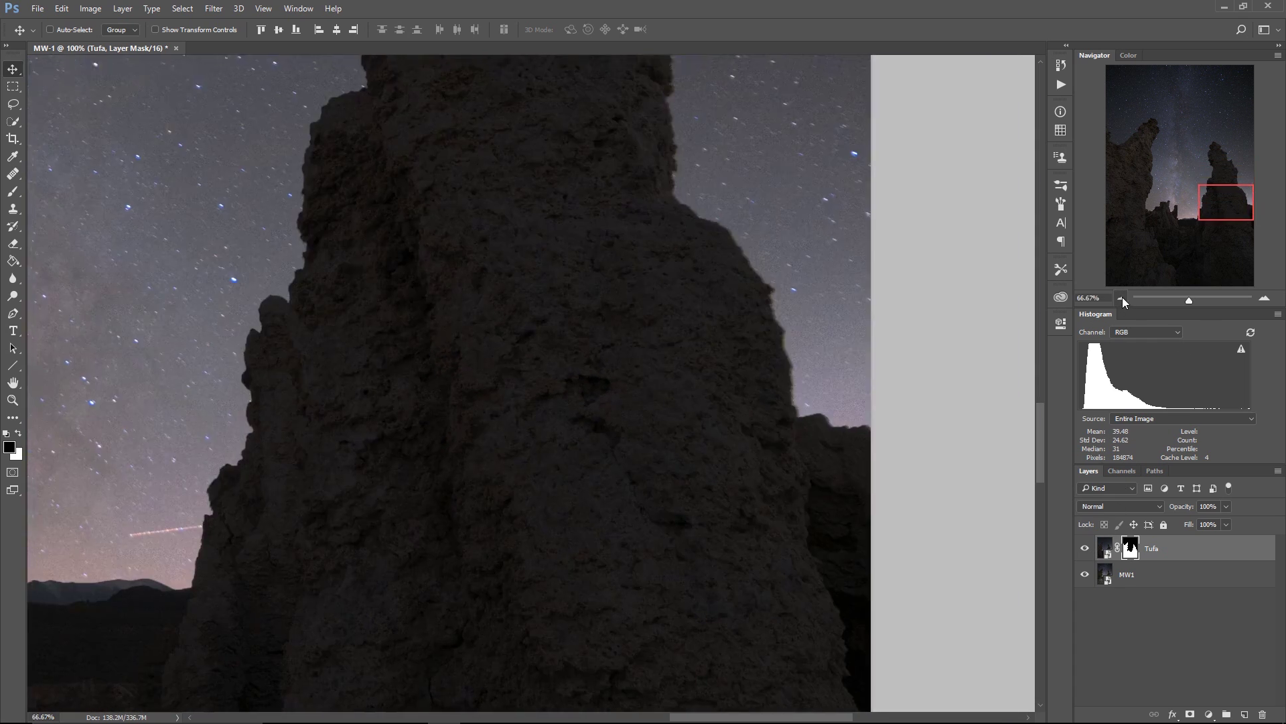
click(1121, 298)
click(1121, 299)
click(1122, 298)
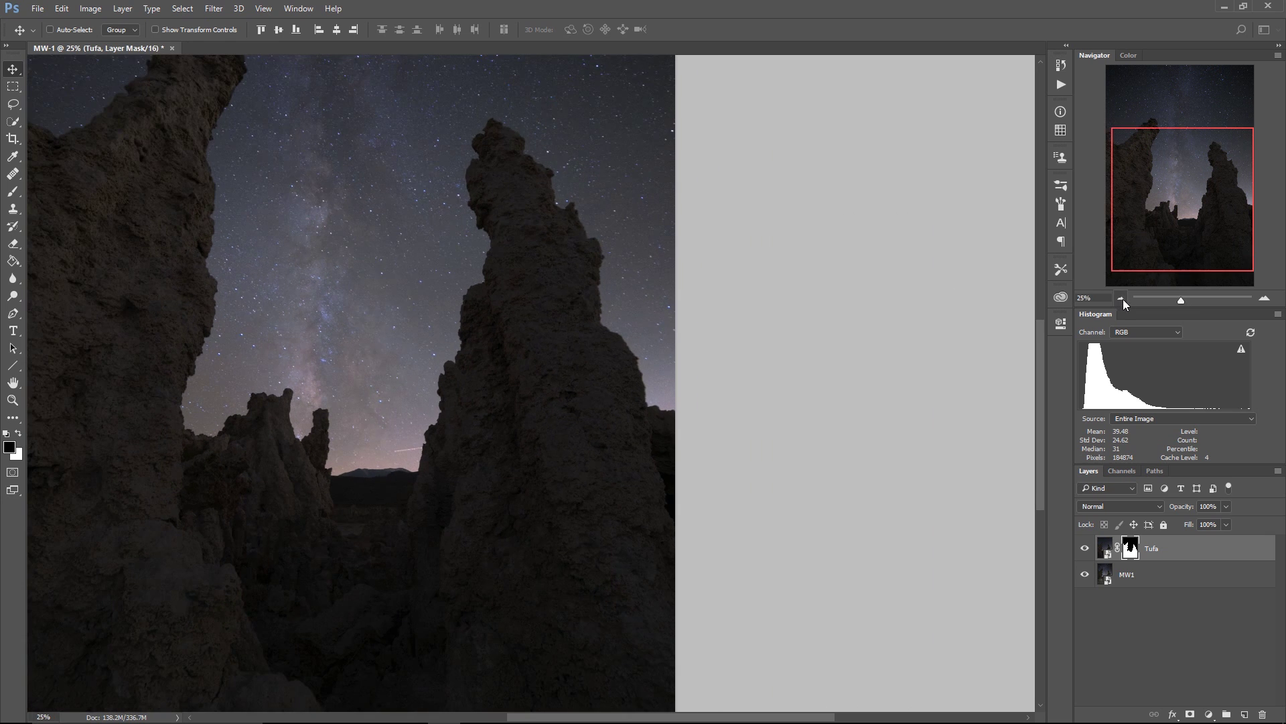
click(1121, 298)
drag(1203, 270, 1202, 246)
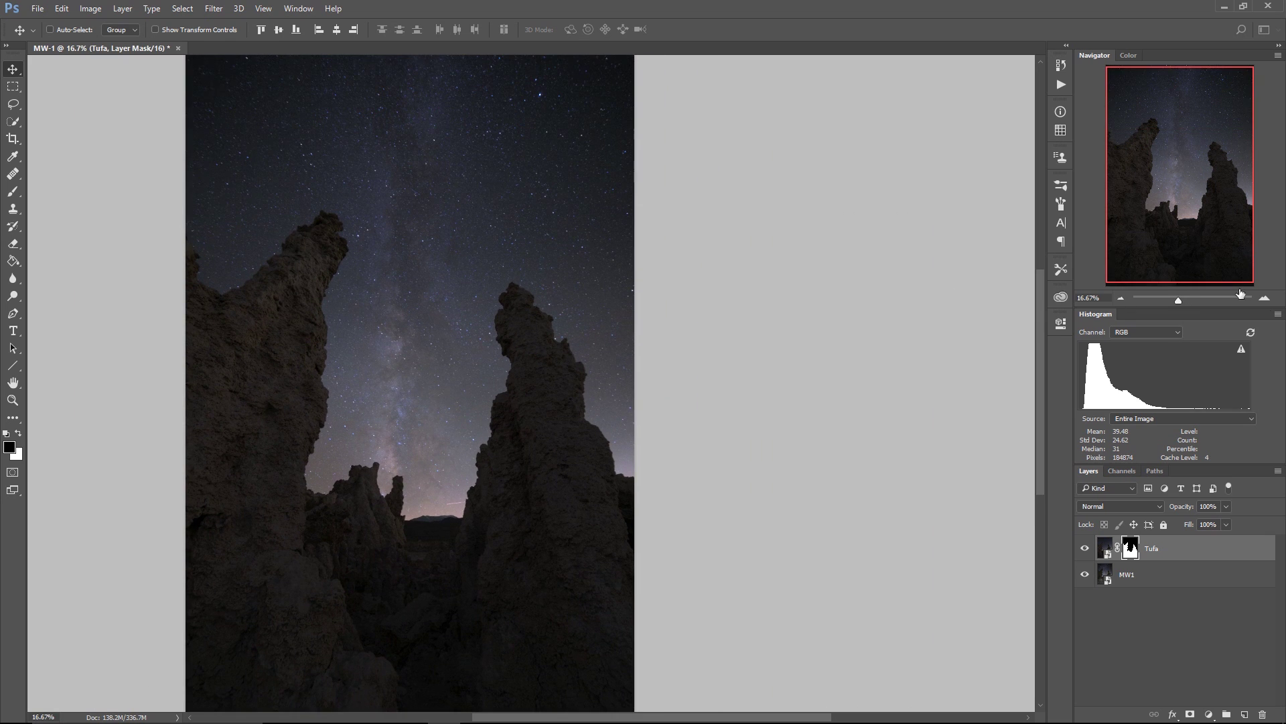